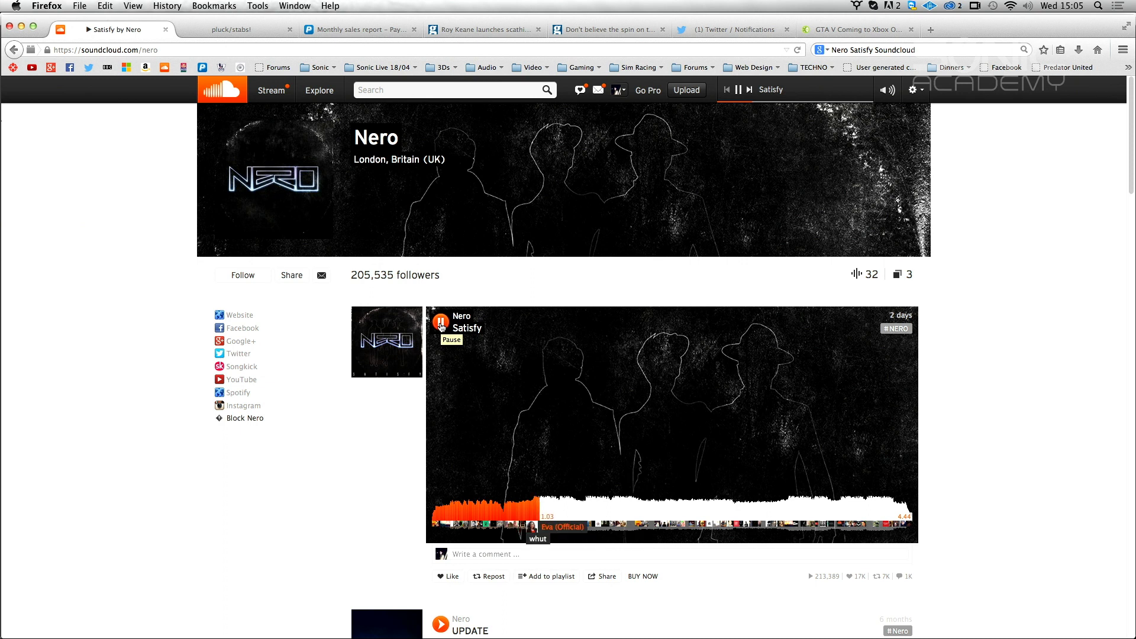
# Pause Nero's 'Satisfy' on SoundCloud and switch to the empty Ableton Live set.
pyautogui.click(441, 326)
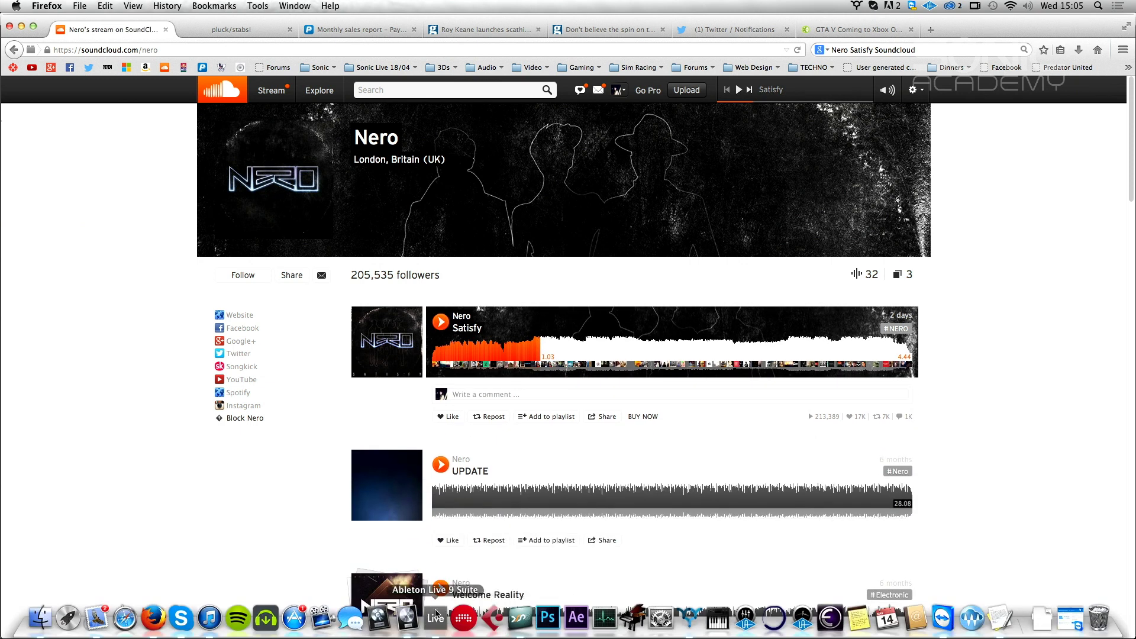
pyautogui.click(436, 617)
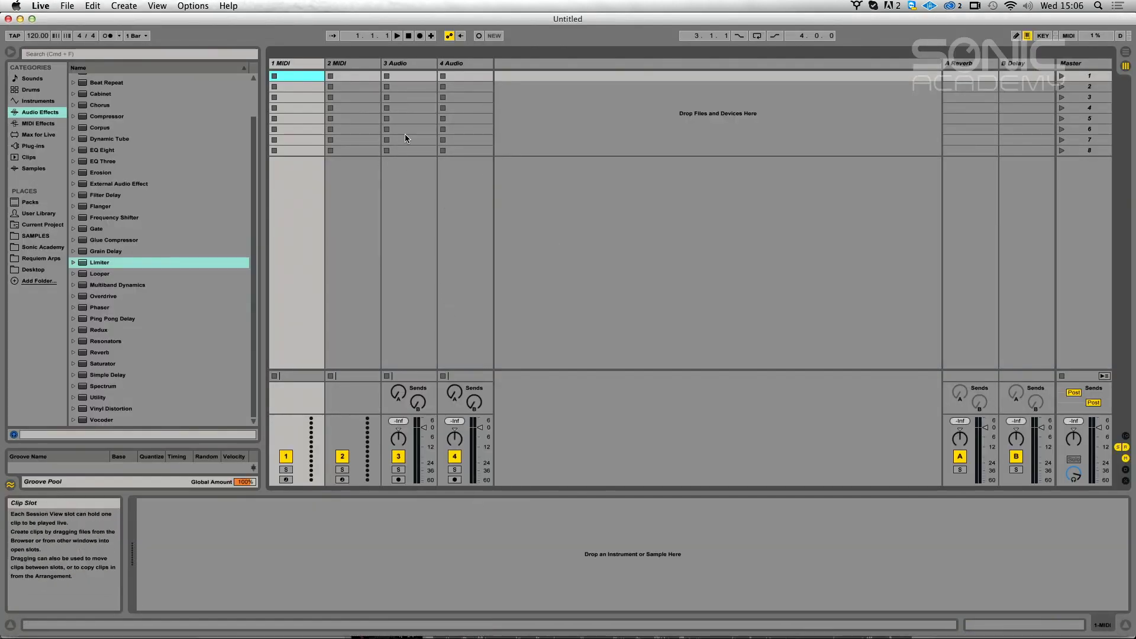
# Add Kick – Nicky Romero from the VST Drums folder as a new track with the D&B category, and set tempo to 124 BPM.
pyautogui.click(35, 145)
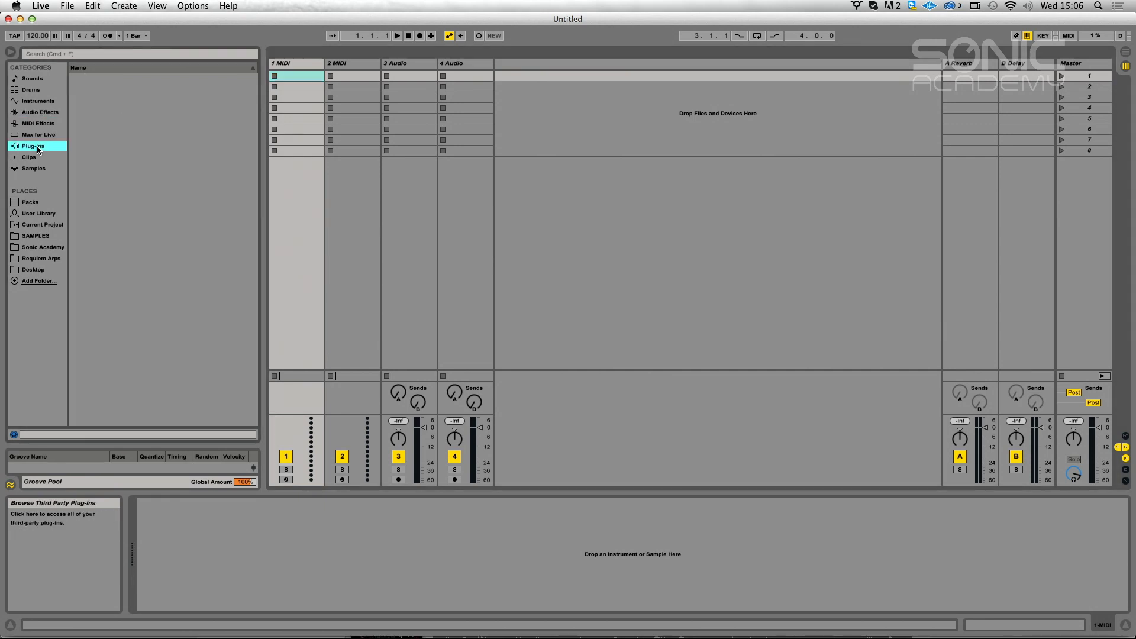
pyautogui.click(81, 145)
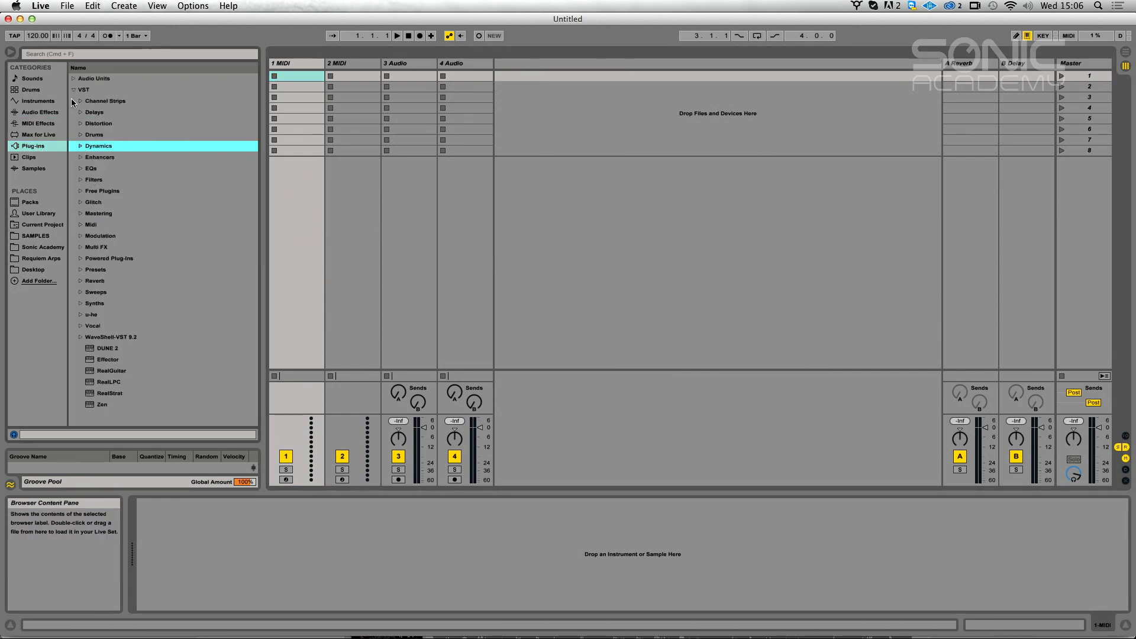
pyautogui.click(83, 136)
pyautogui.moveTo(104, 158); pyautogui.dragTo(544, 83)
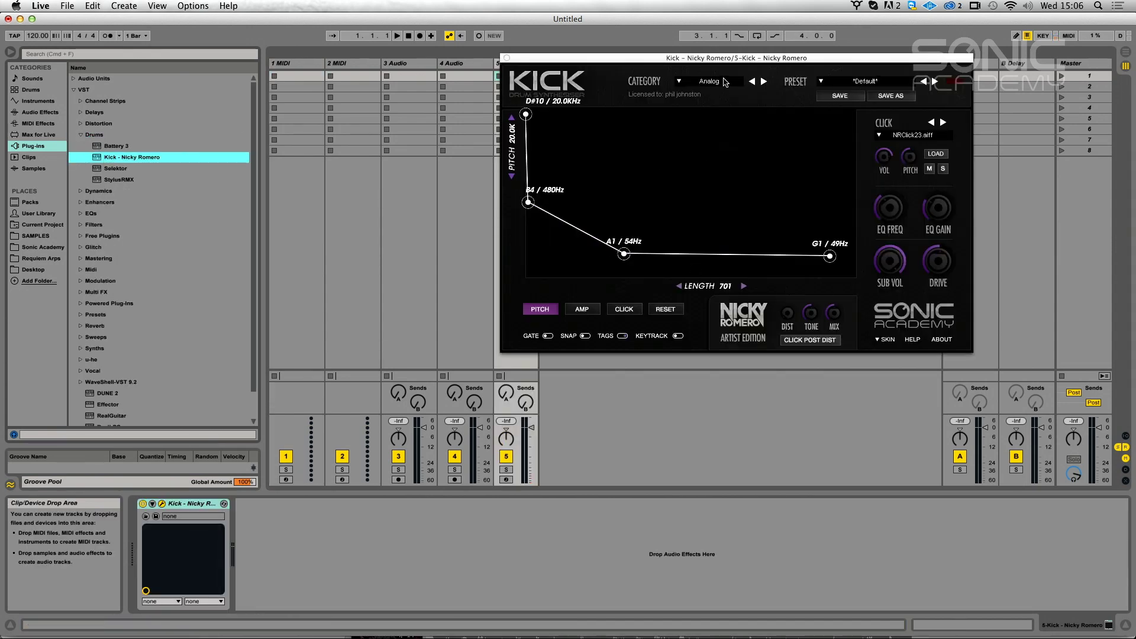
pyautogui.click(724, 81)
pyautogui.click(734, 131)
pyautogui.moveTo(541, 65); pyautogui.dragTo(650, 63)
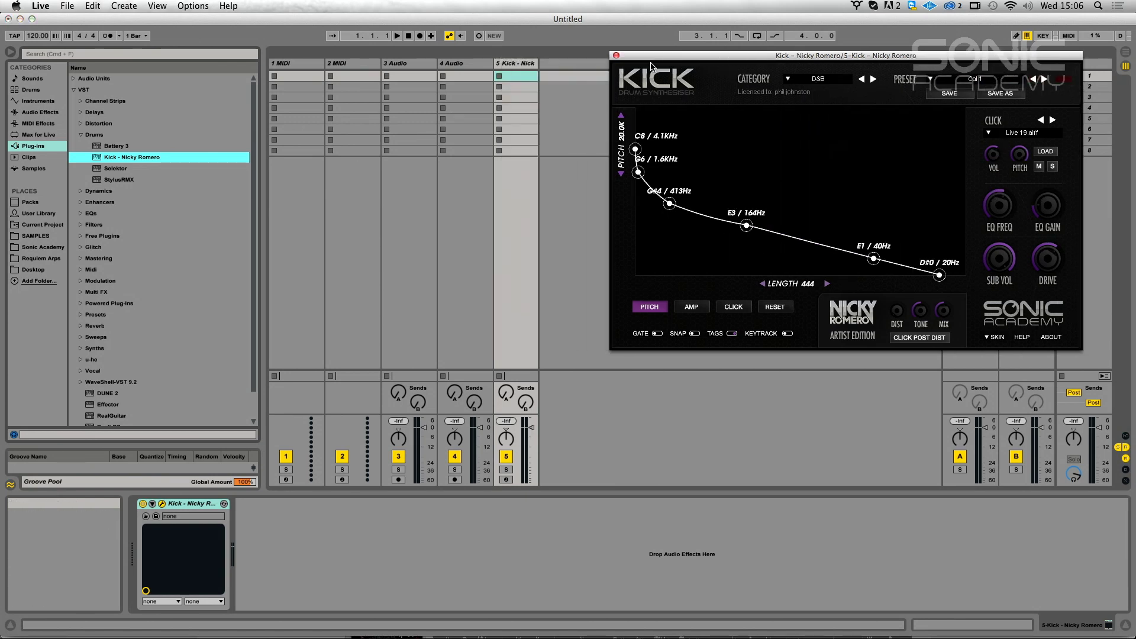
pyautogui.moveTo(28, 37); pyautogui.dragTo(28, 31)
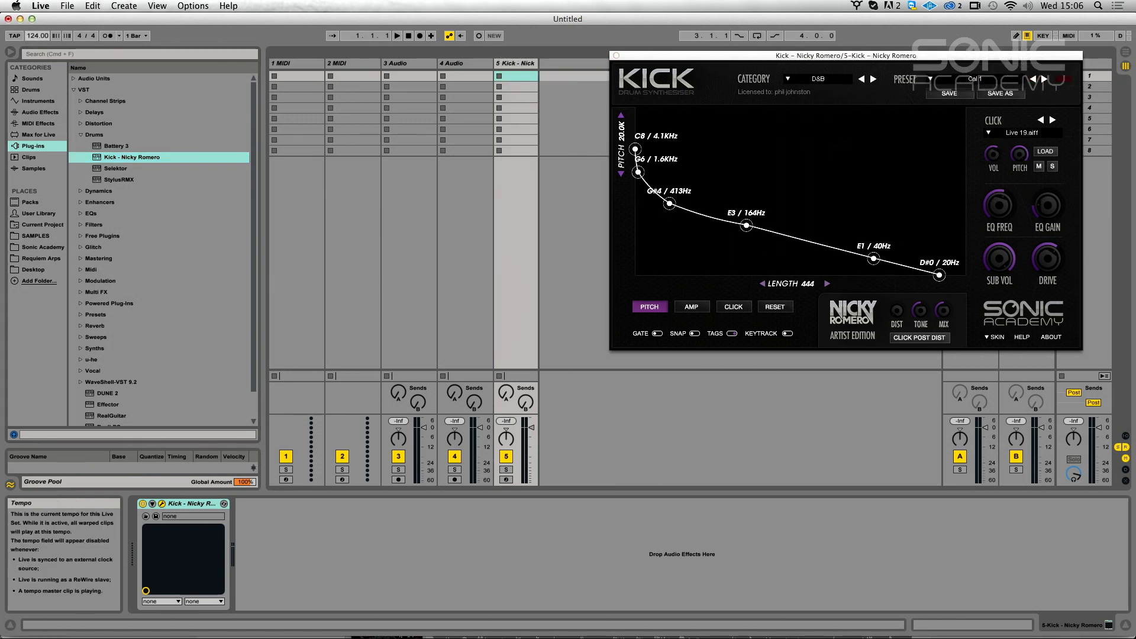
# Create a kick clip and place four-on-the-floor notes on beats 1, 2, 3 and 4.
pyautogui.doubleClick(515, 76)
pyautogui.click(498, 76)
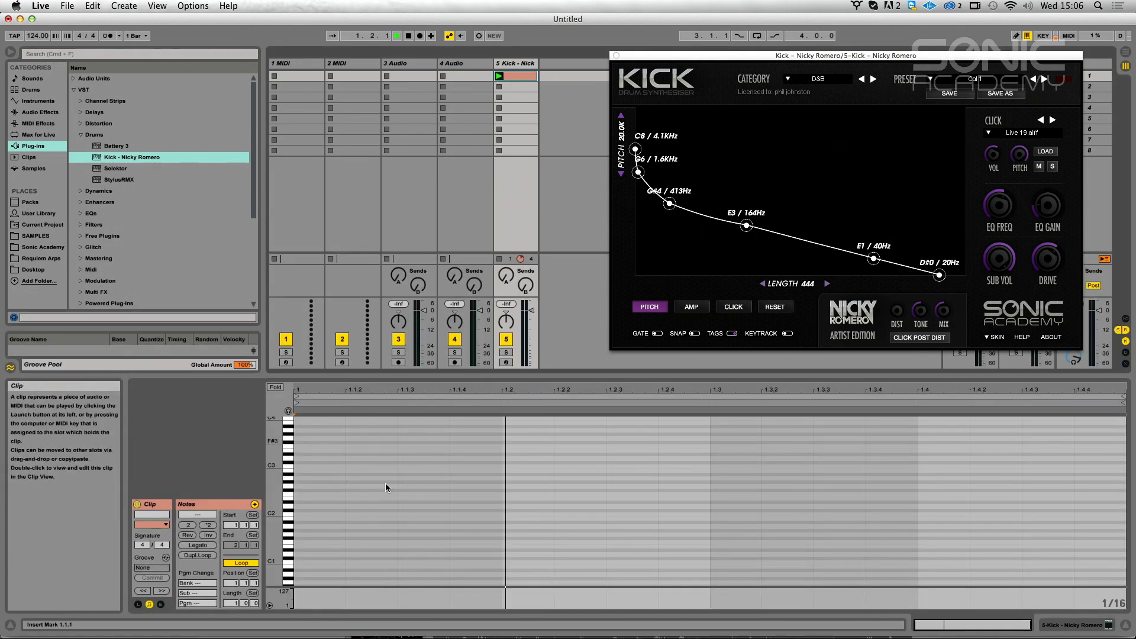
pyautogui.doubleClick(322, 534)
pyautogui.doubleClick(540, 543)
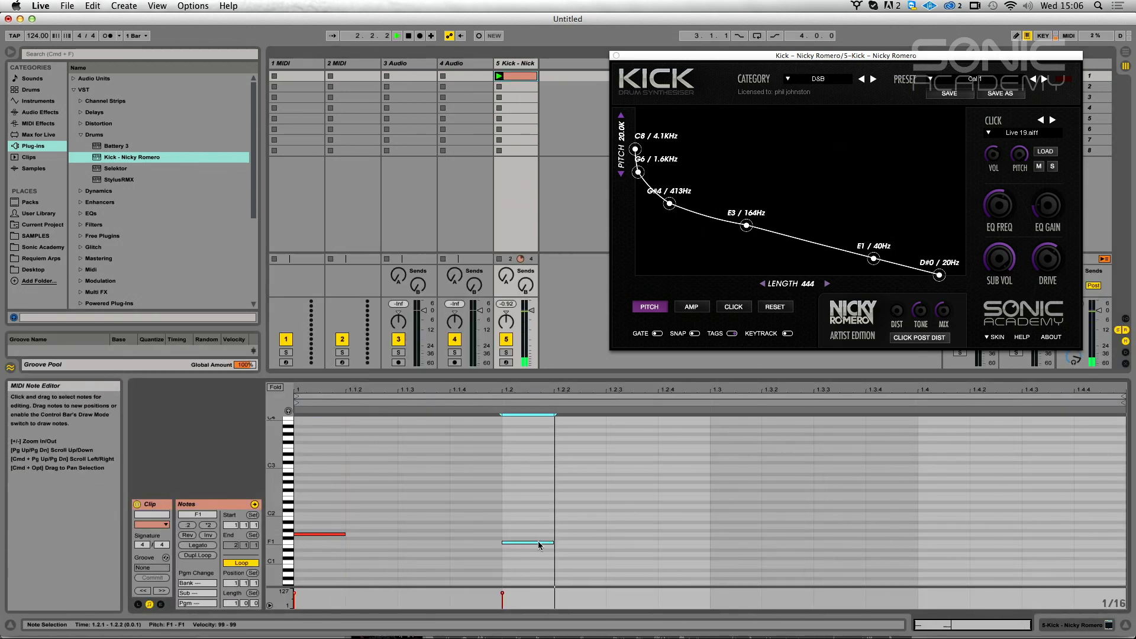
pyautogui.doubleClick(735, 530)
pyautogui.doubleClick(943, 538)
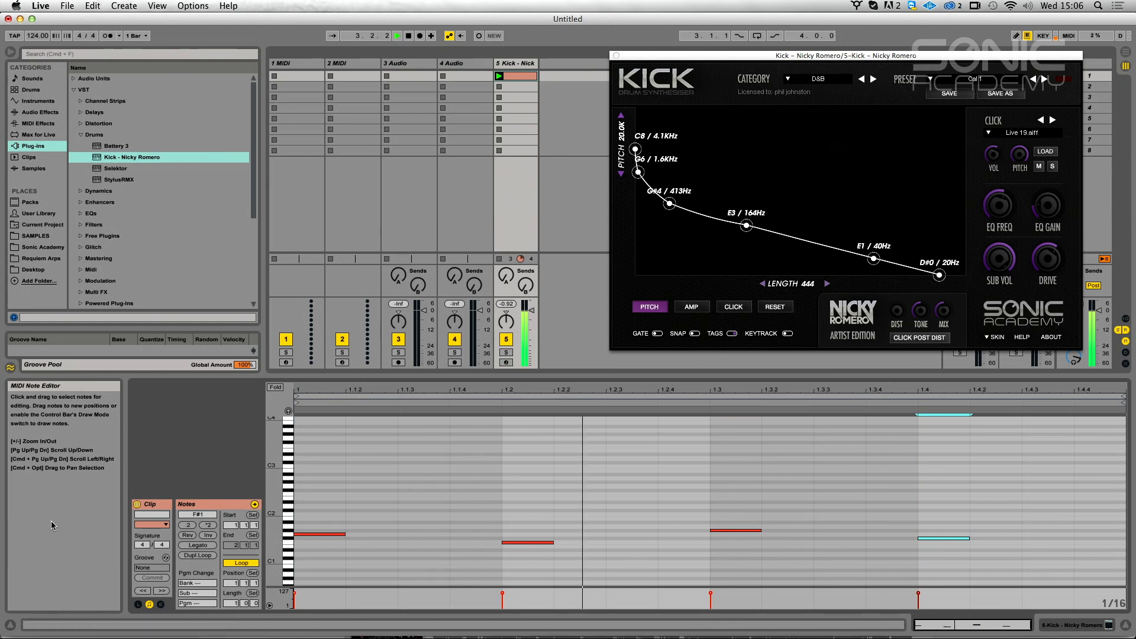
# Step through the D&B kick presets past Fresh 3, Net 1, Net 2 and Sub 1 to the end.
pyautogui.click(1044, 79)
pyautogui.click(1044, 79)
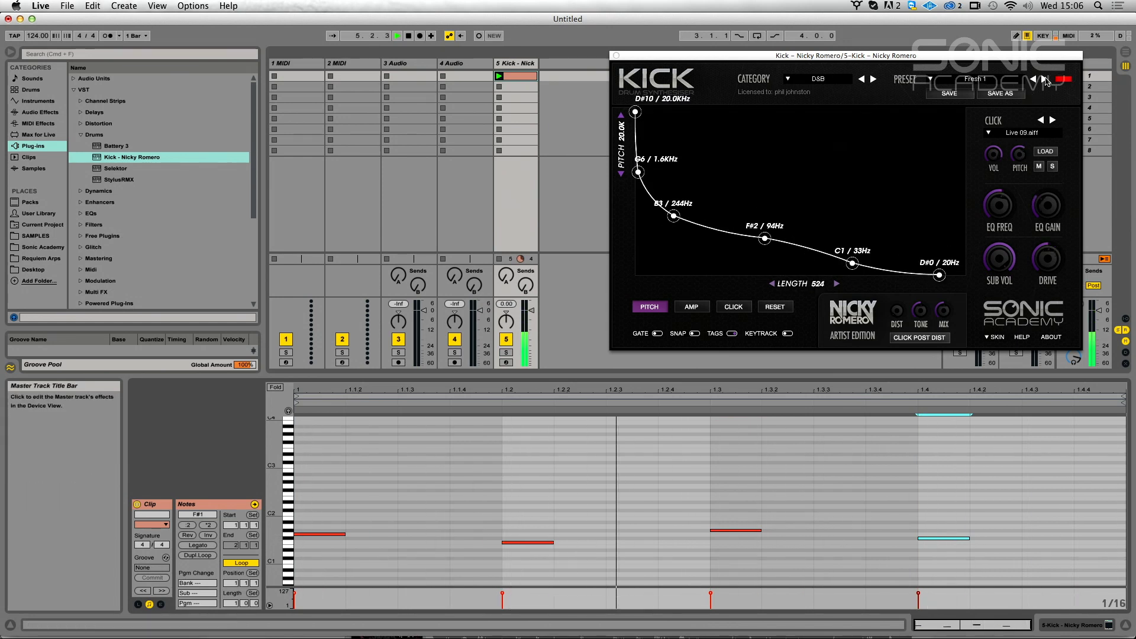
pyautogui.click(1044, 80)
pyautogui.click(1044, 79)
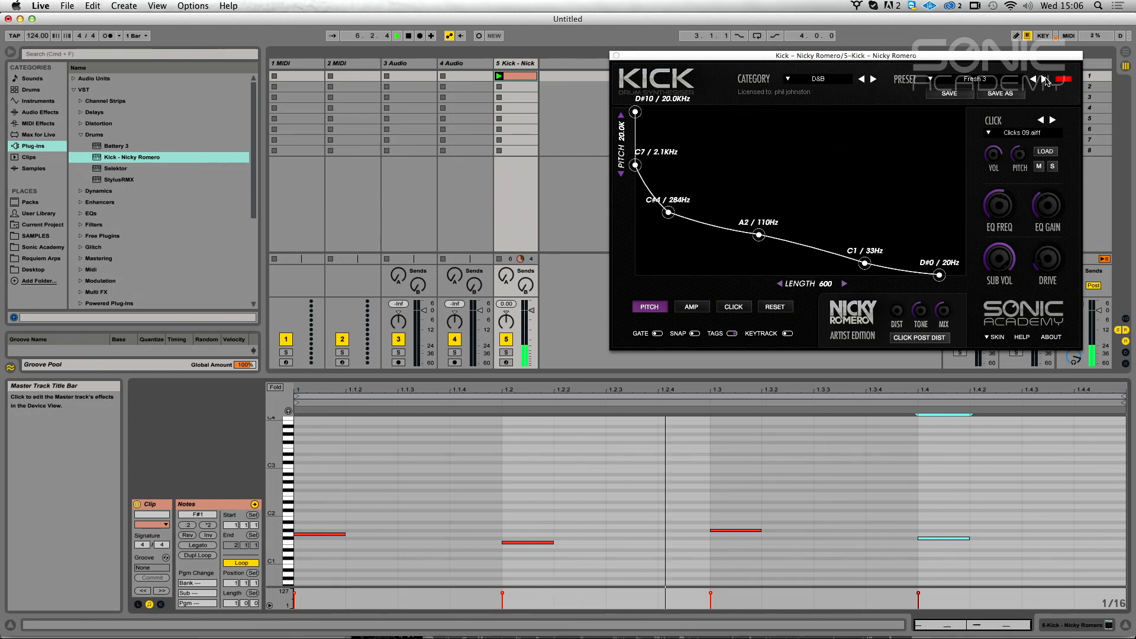
pyautogui.click(1044, 79)
pyautogui.click(1044, 79)
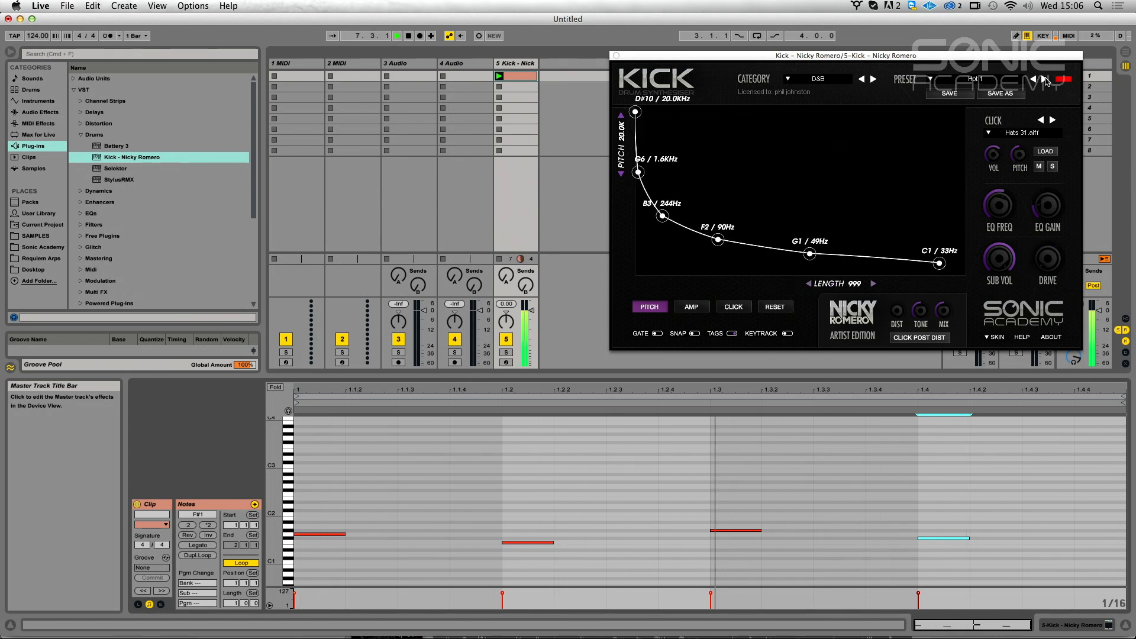
pyautogui.click(1044, 79)
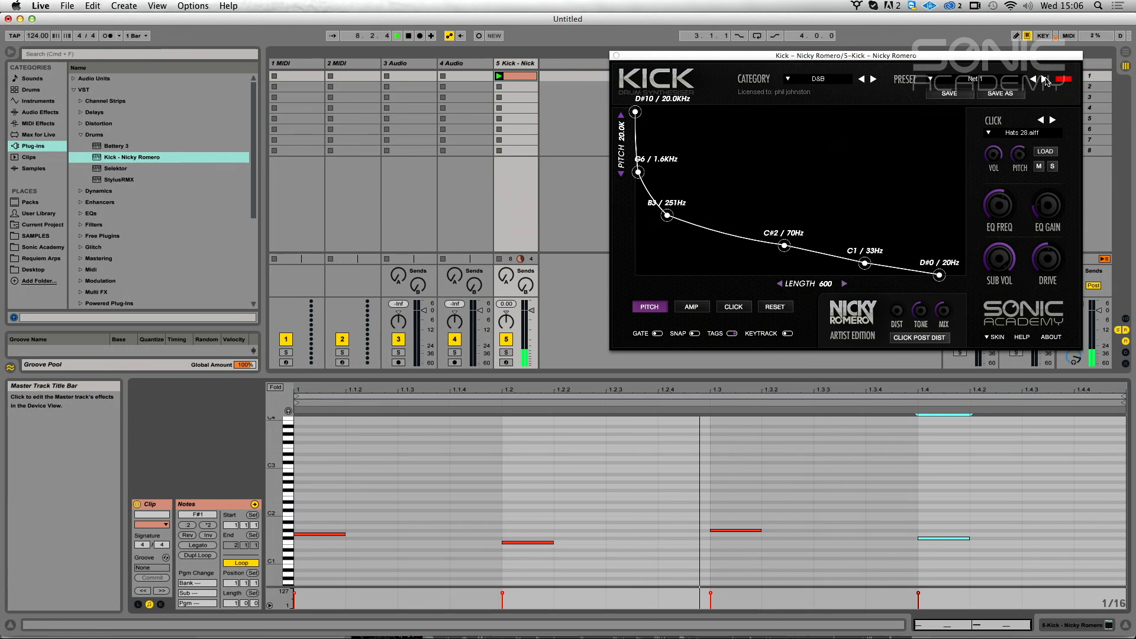
pyautogui.click(1044, 79)
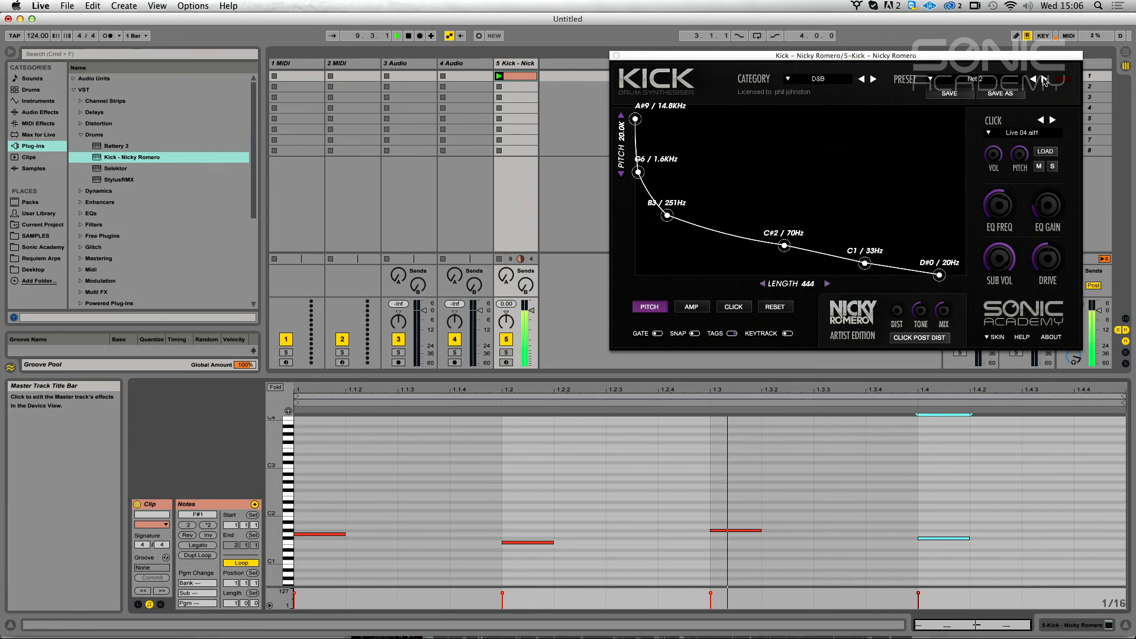
pyautogui.click(1044, 79)
pyautogui.click(1044, 80)
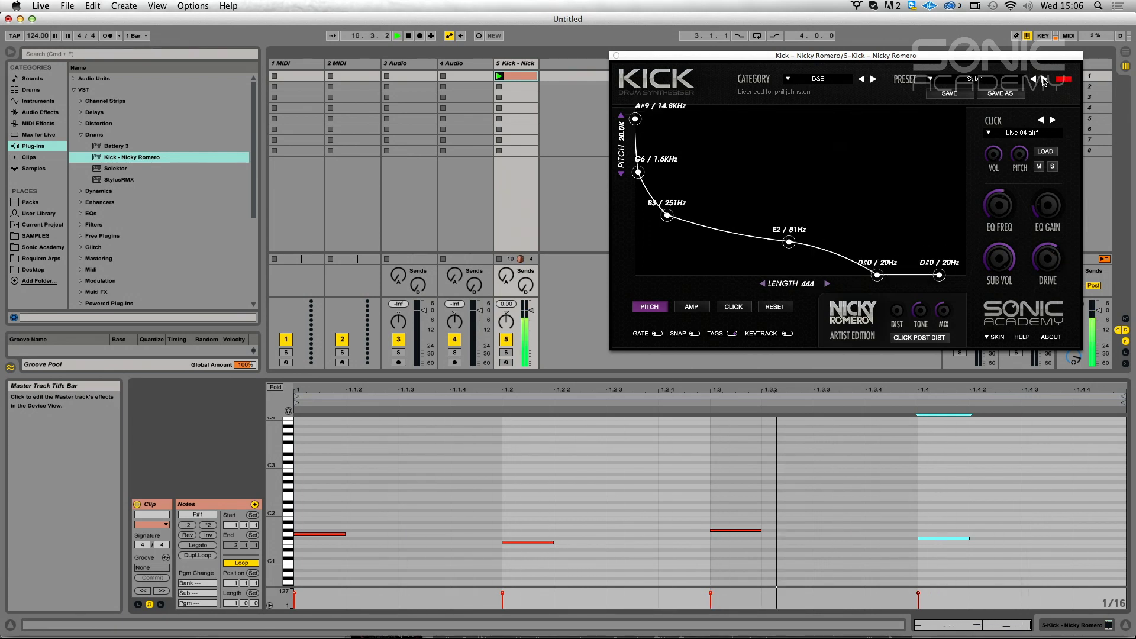
pyautogui.click(1044, 80)
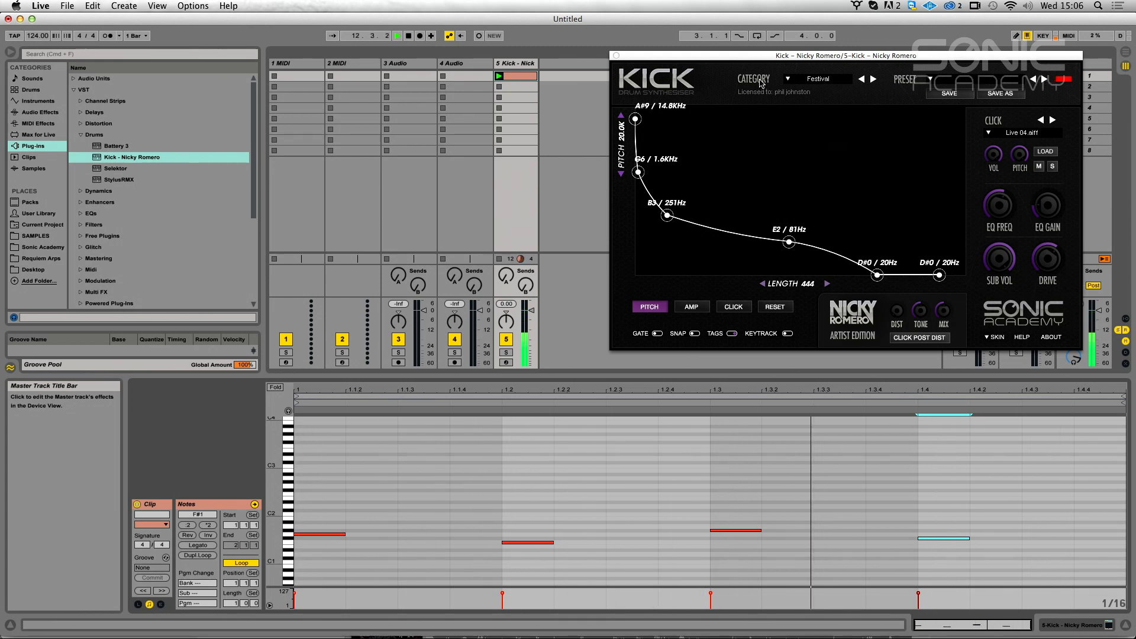
# Reselect the D&B category, pick Dub 2, then advance through Fresh 1 and 2 to Fresh 3.
pyautogui.click(800, 80)
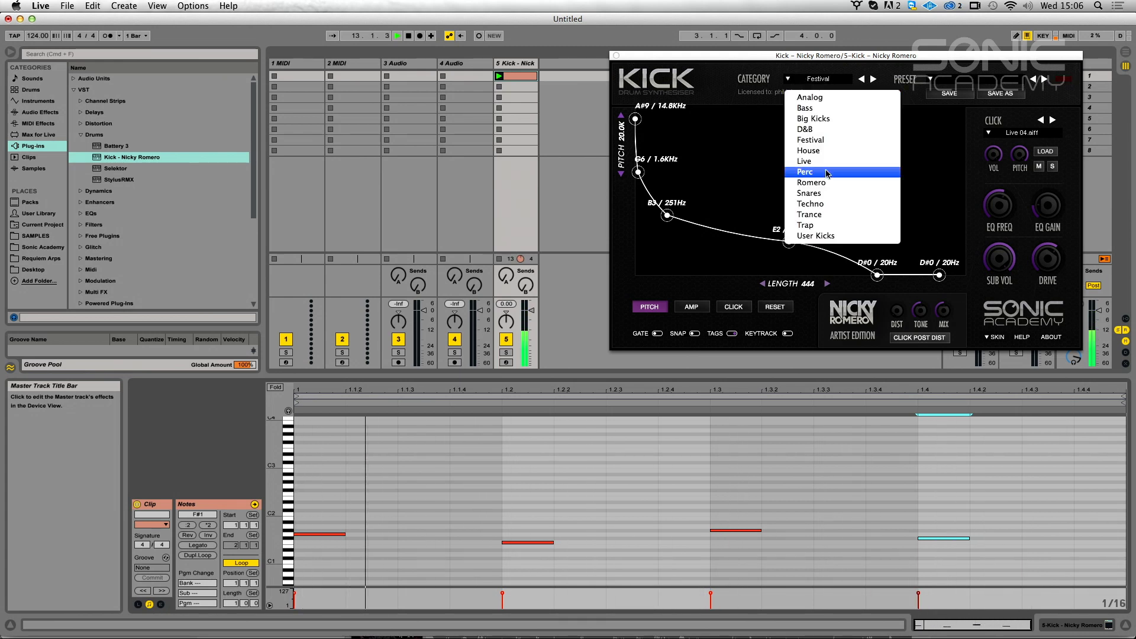
pyautogui.click(822, 130)
pyautogui.click(979, 79)
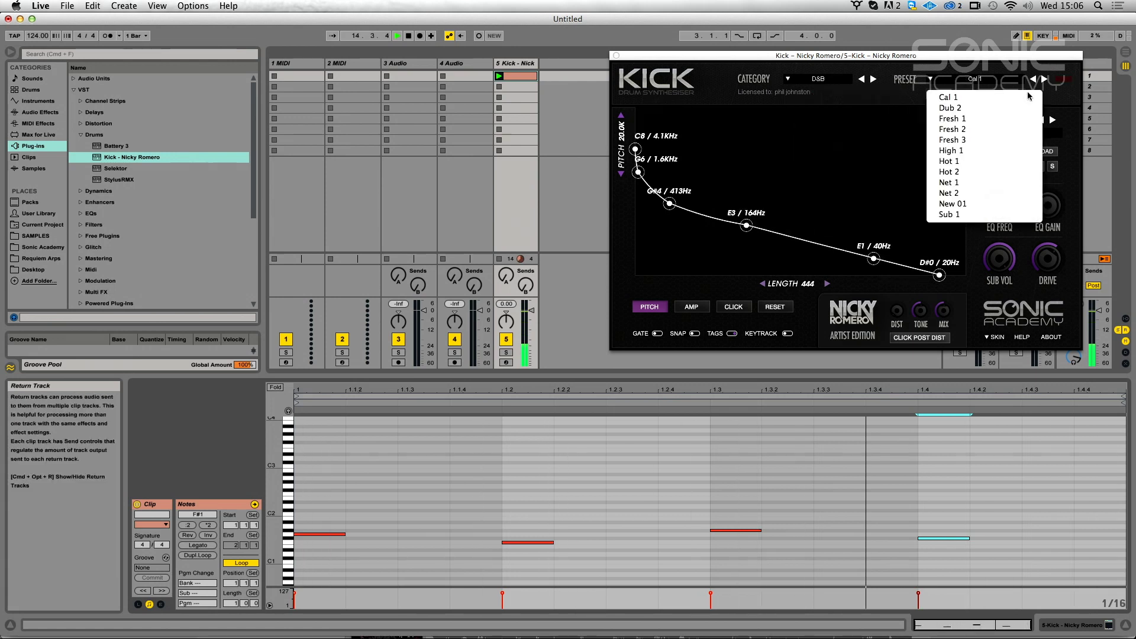
pyautogui.click(985, 109)
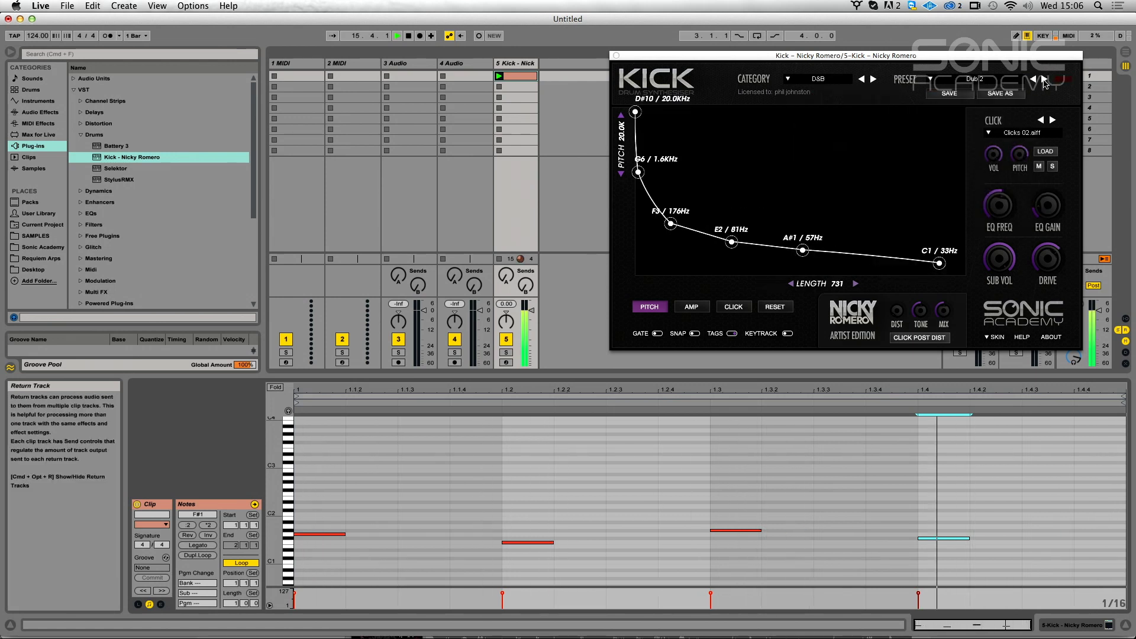
pyautogui.click(1043, 80)
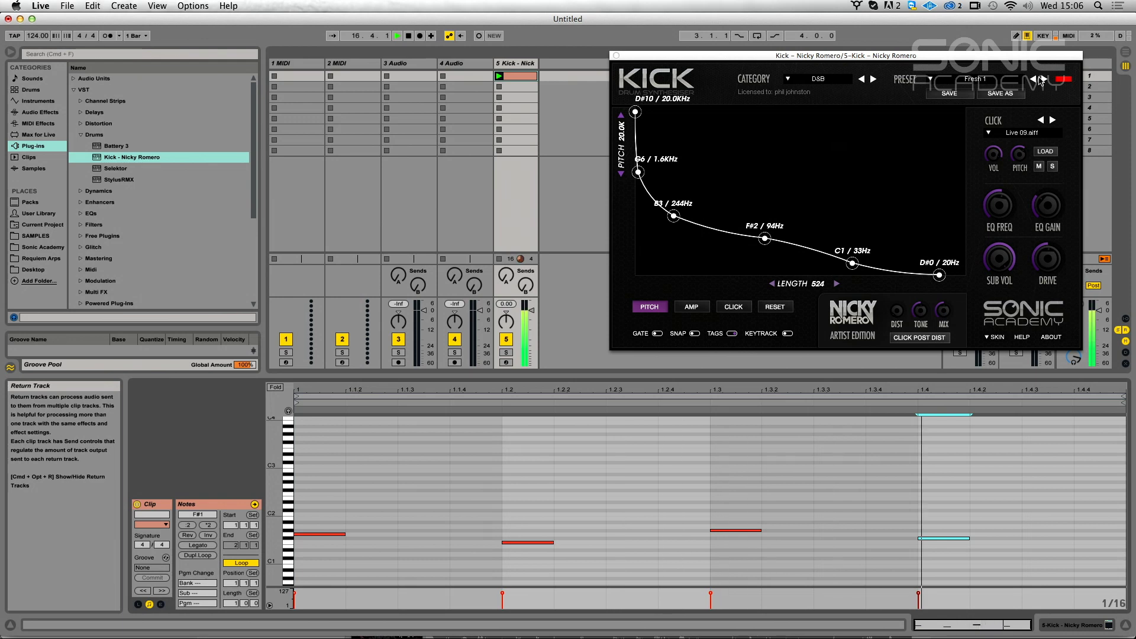
pyautogui.click(1043, 79)
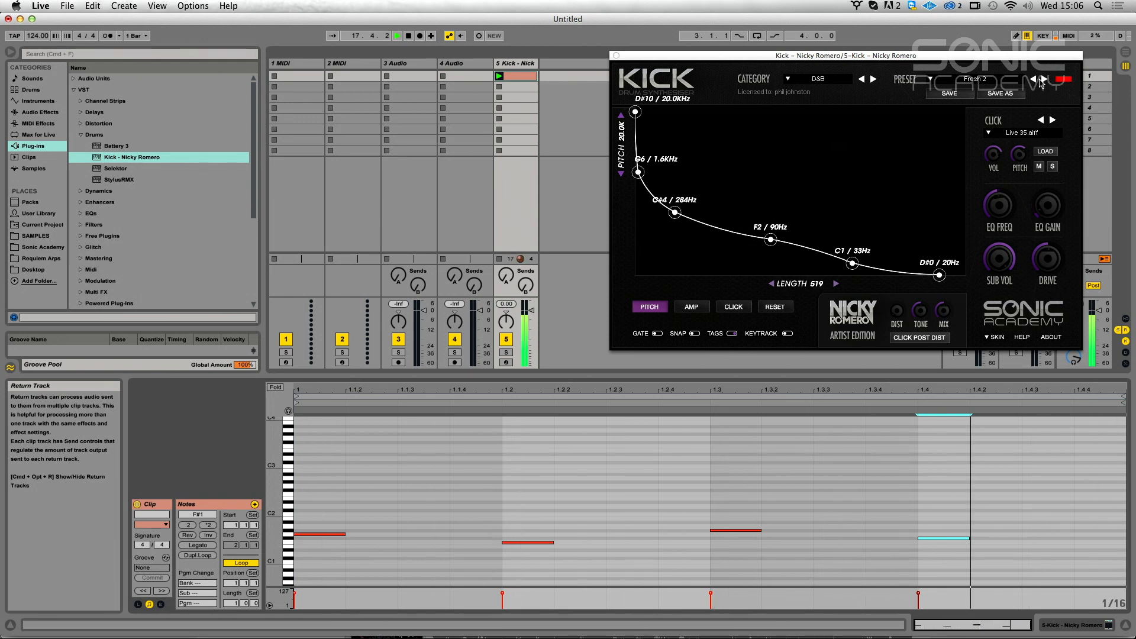
pyautogui.click(1044, 79)
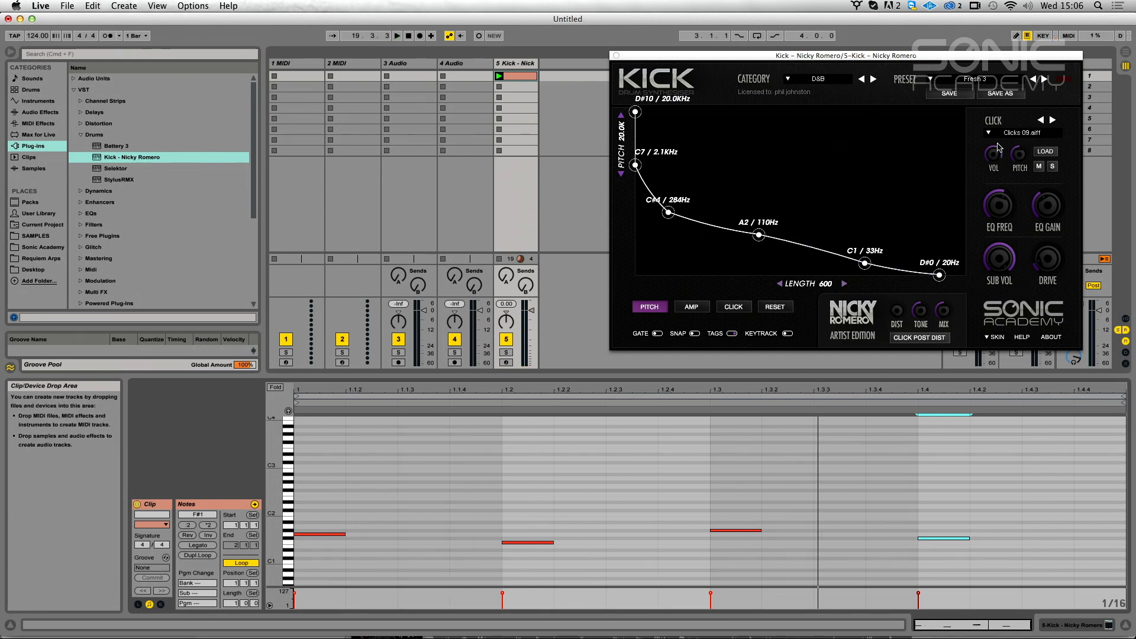
# While playing, lower the kick's pitch-envelope midpoint from A2 to F#2 (94Hz) and lengthen it to 641.
pyautogui.press('space')
pyautogui.moveTo(758, 235); pyautogui.dragTo(759, 241)
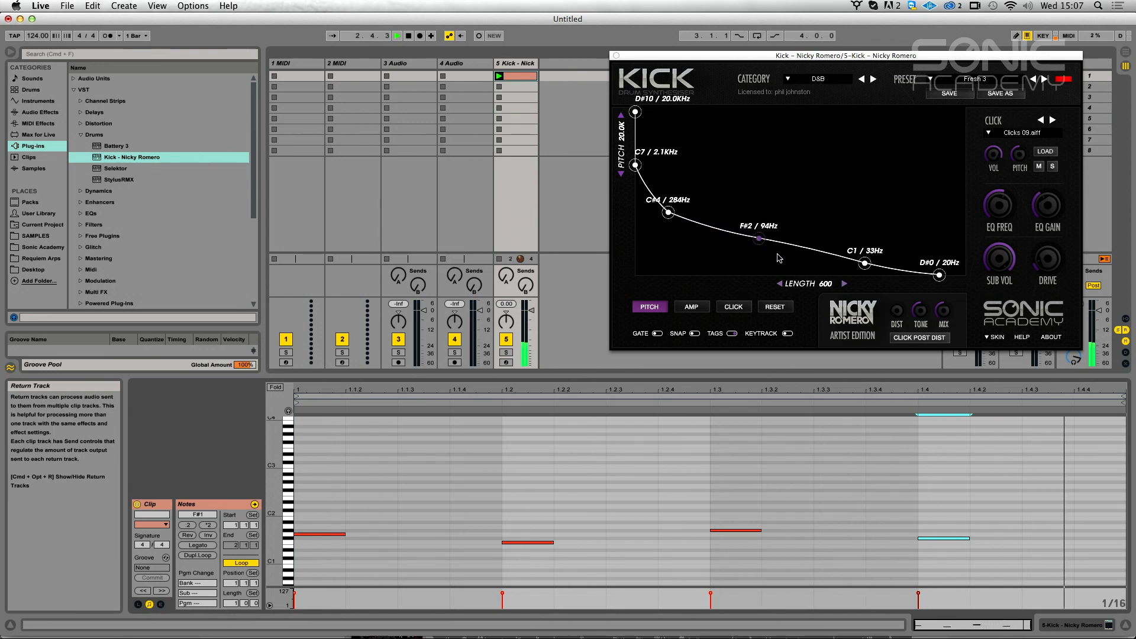
pyautogui.moveTo(802, 288); pyautogui.dragTo(839, 296)
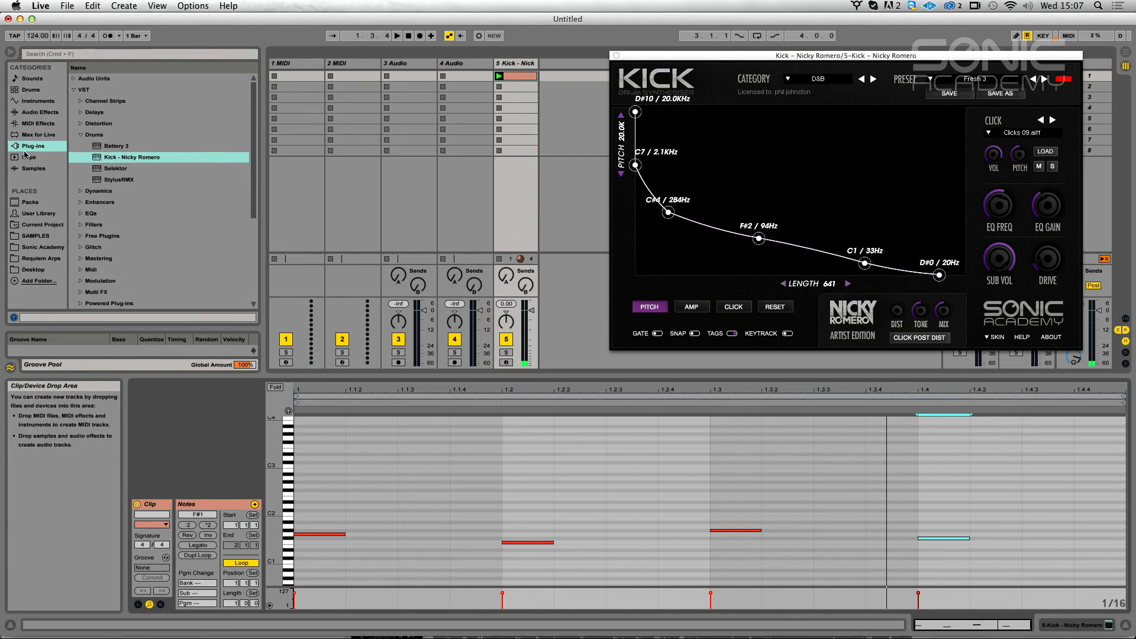
# Add an empty Drum Rack on a new track and open the UD Dubstep Snares folder.
pyautogui.click(61, 101)
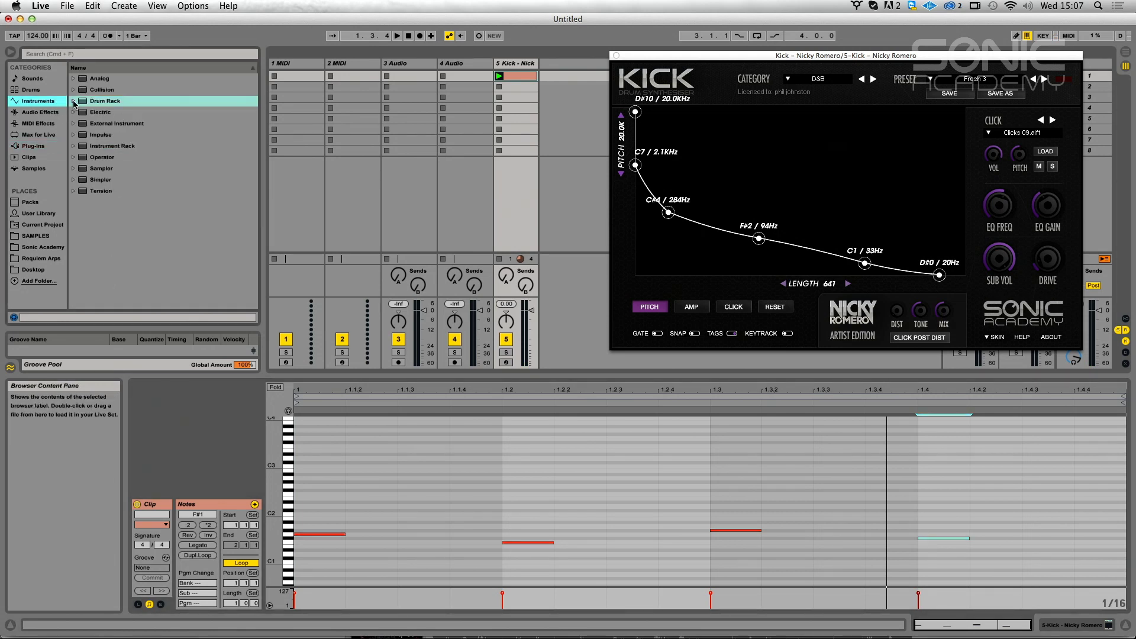
pyautogui.moveTo(84, 105); pyautogui.dragTo(628, 65)
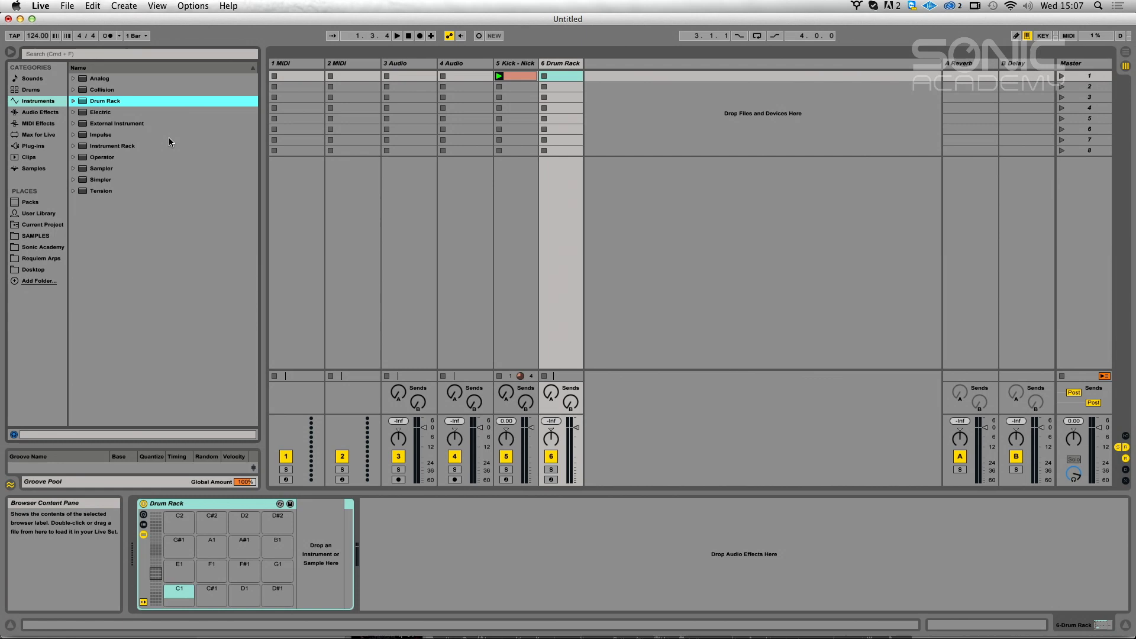
pyautogui.click(42, 247)
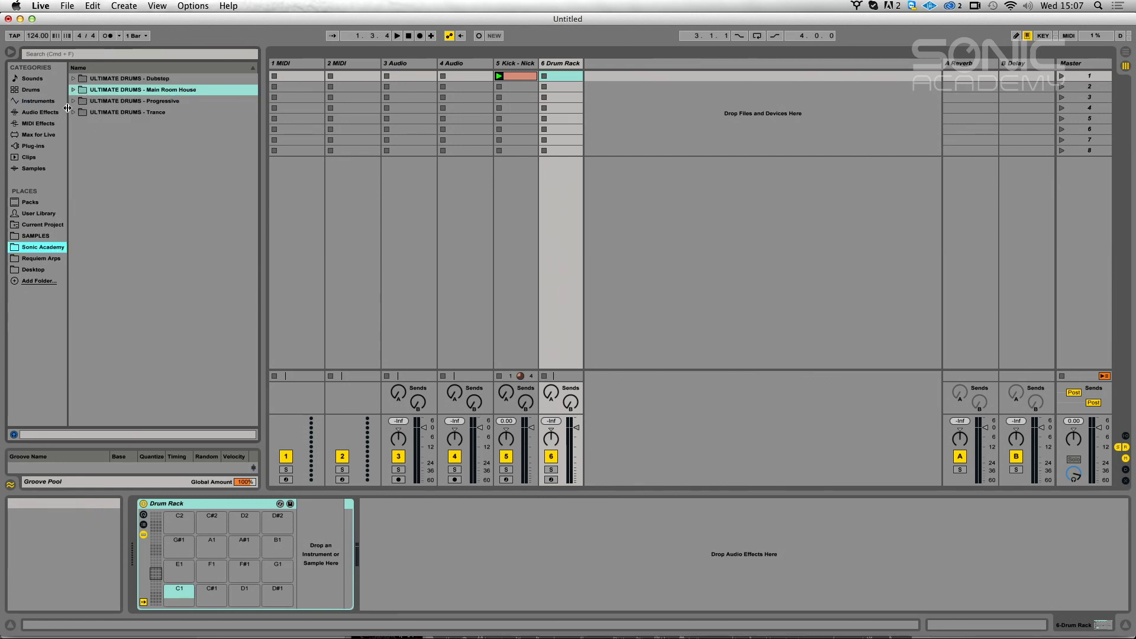
pyautogui.click(73, 79)
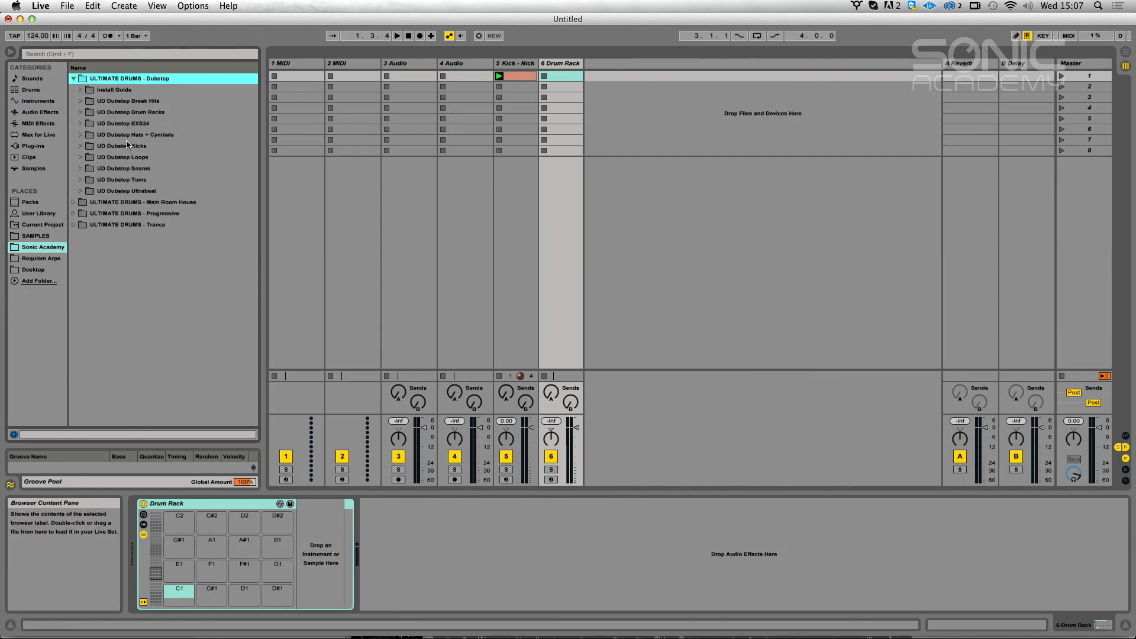
pyautogui.click(77, 168)
# Audition the Dubstep snare samples around Snares-74, ending on UD Dubstep Snares-75.
pyautogui.scroll(-15, 242, 236)
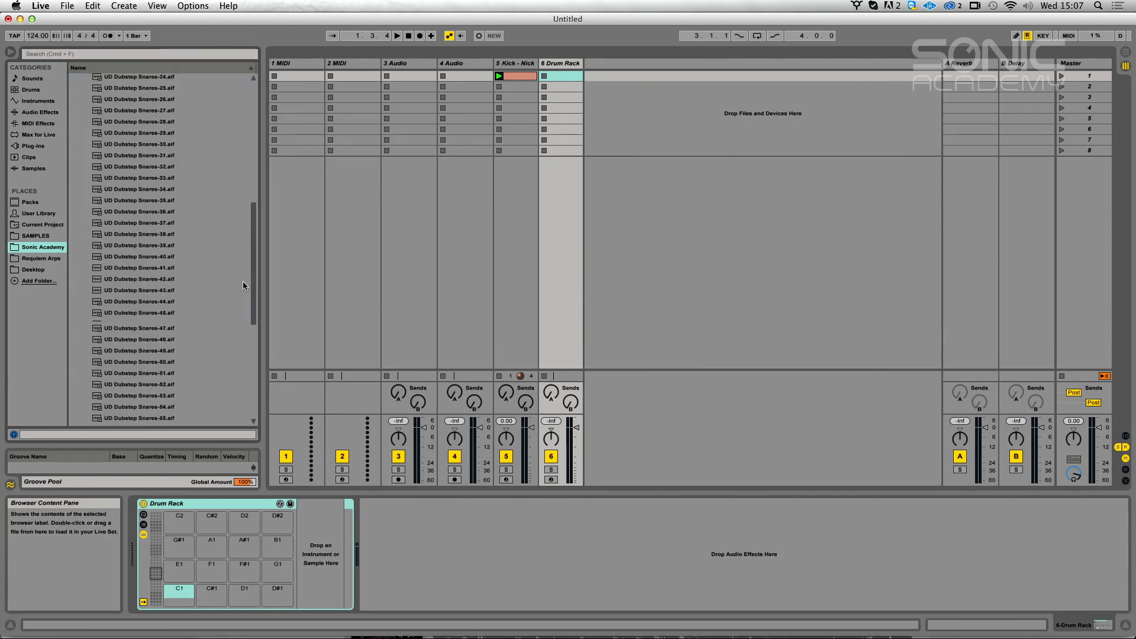
pyautogui.click(159, 375)
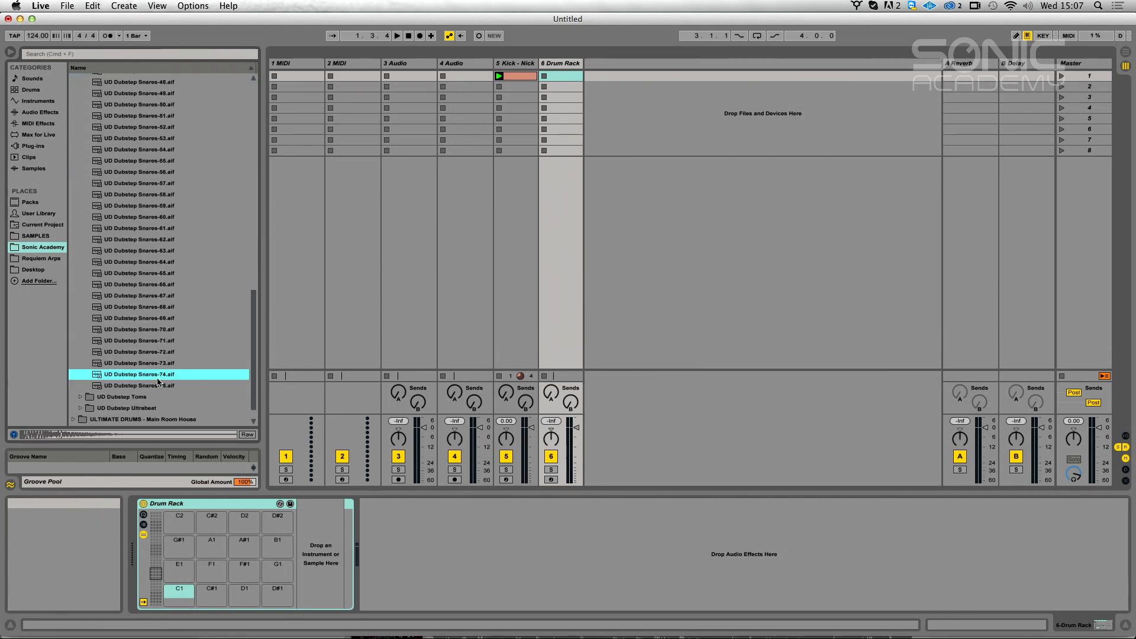
pyautogui.click(173, 385)
pyautogui.press('Up')
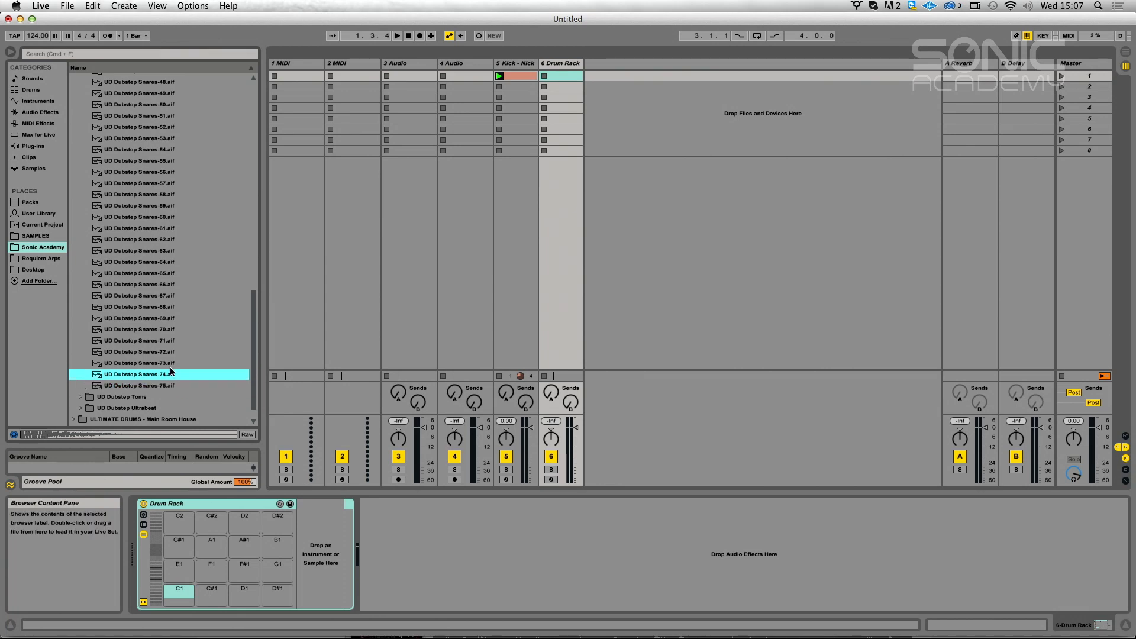
pyautogui.press('Up')
pyautogui.press('Up')
pyautogui.press('Down')
pyautogui.press('Down')
pyautogui.press('Down')
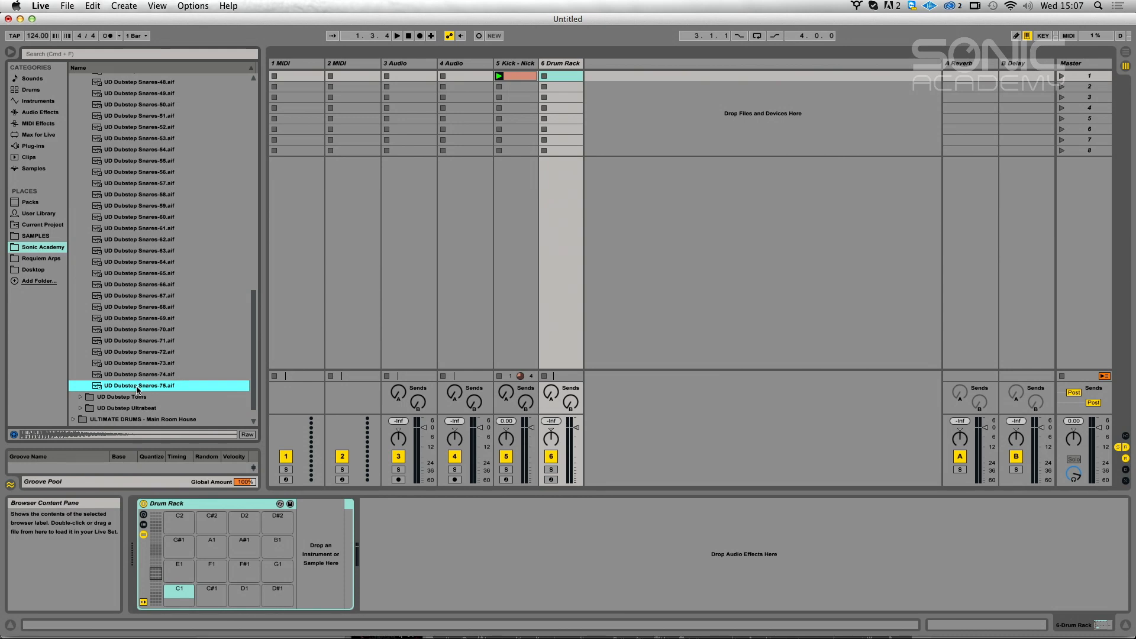
# Load Snares-75 onto pad C1, create a clip, and add snare notes at 1.2 and 1.4.
pyautogui.moveTo(177, 597); pyautogui.dragTo(177, 597)
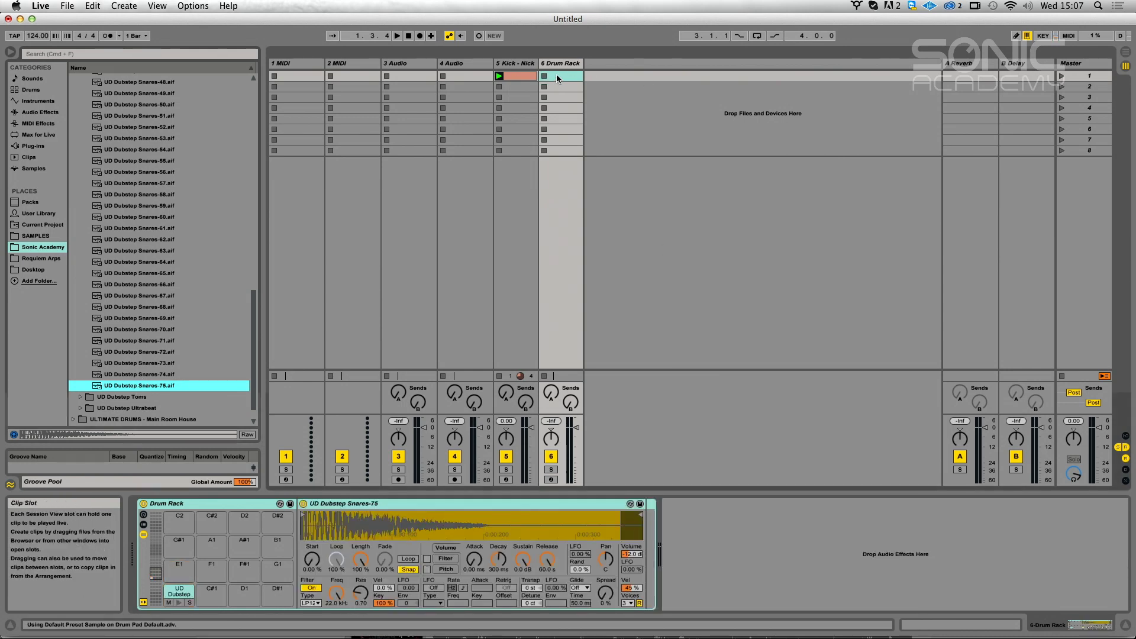
pyautogui.doubleClick(556, 75)
pyautogui.press('space')
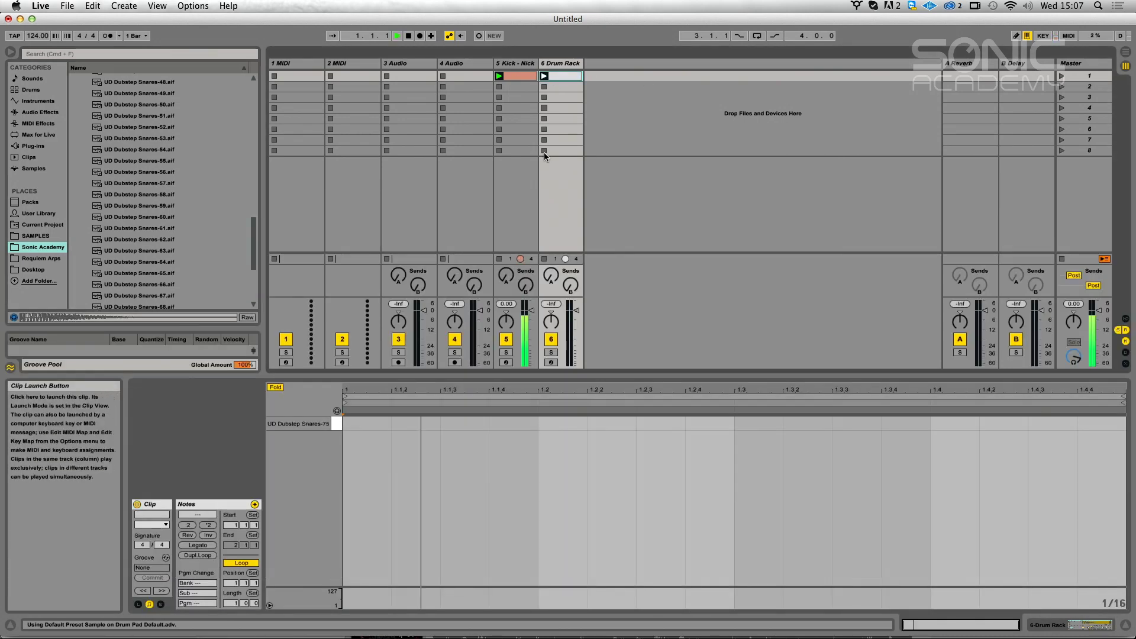
pyautogui.doubleClick(563, 424)
pyautogui.doubleClick(938, 418)
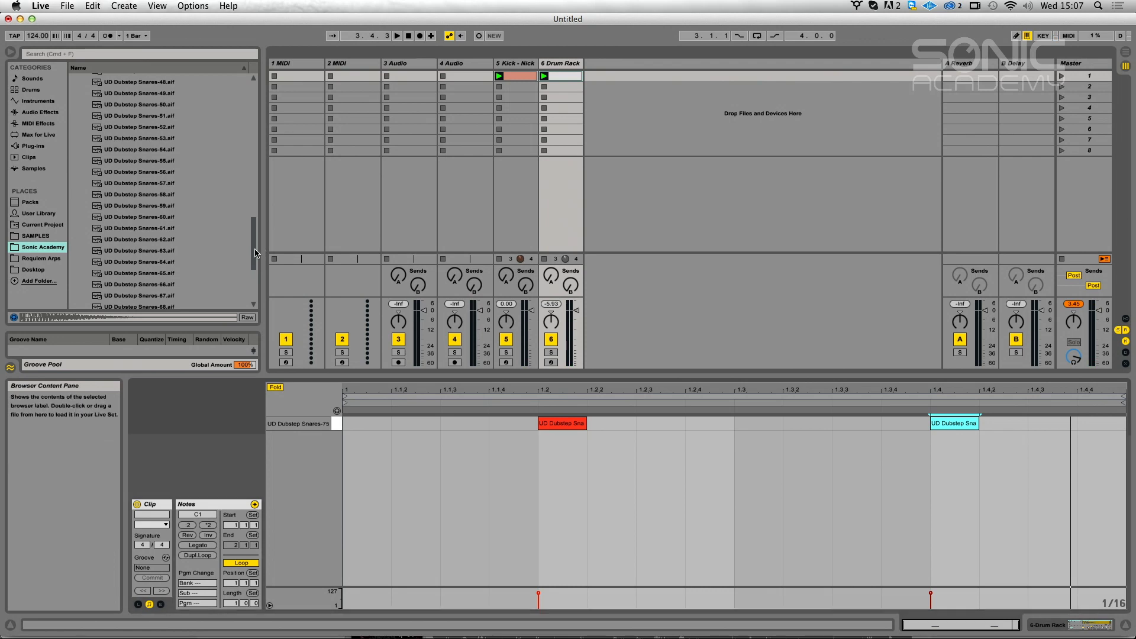
# Switch the browser from the Dubstep snares to the UD Prog Snares folder.
pyautogui.moveTo(260, 250); pyautogui.dragTo(263, 115)
pyautogui.click(80, 169)
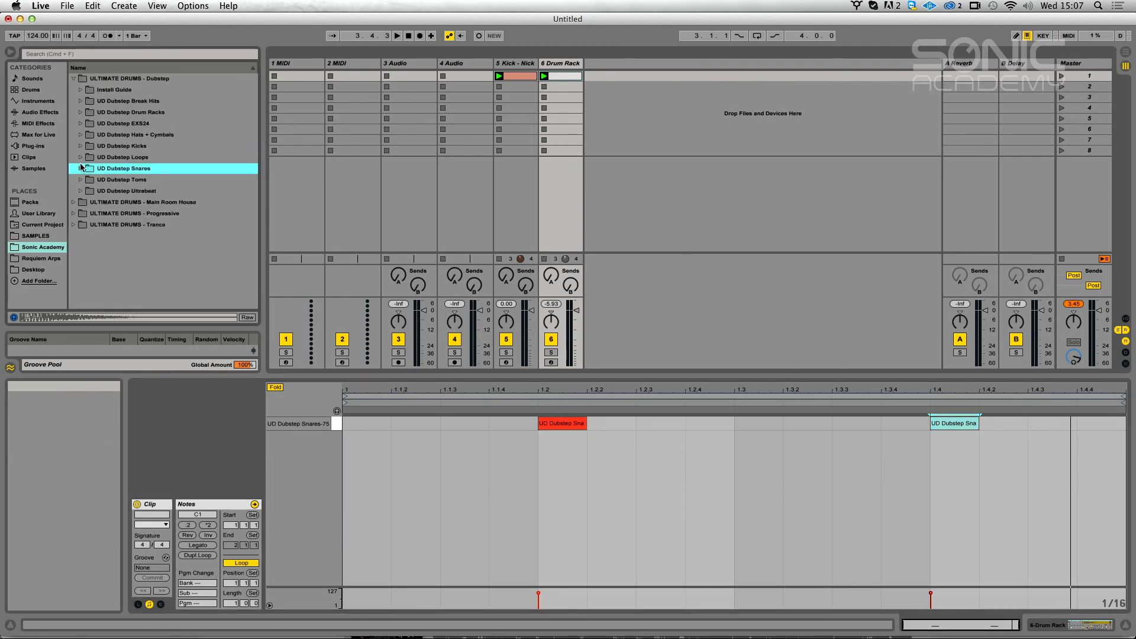
pyautogui.click(73, 79)
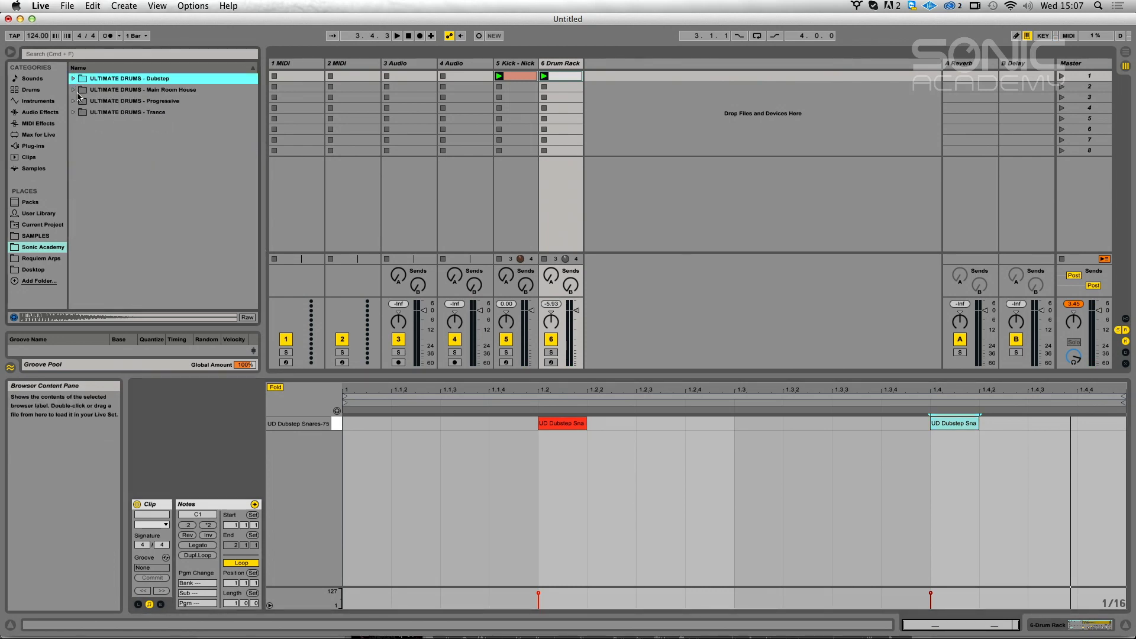
pyautogui.click(72, 101)
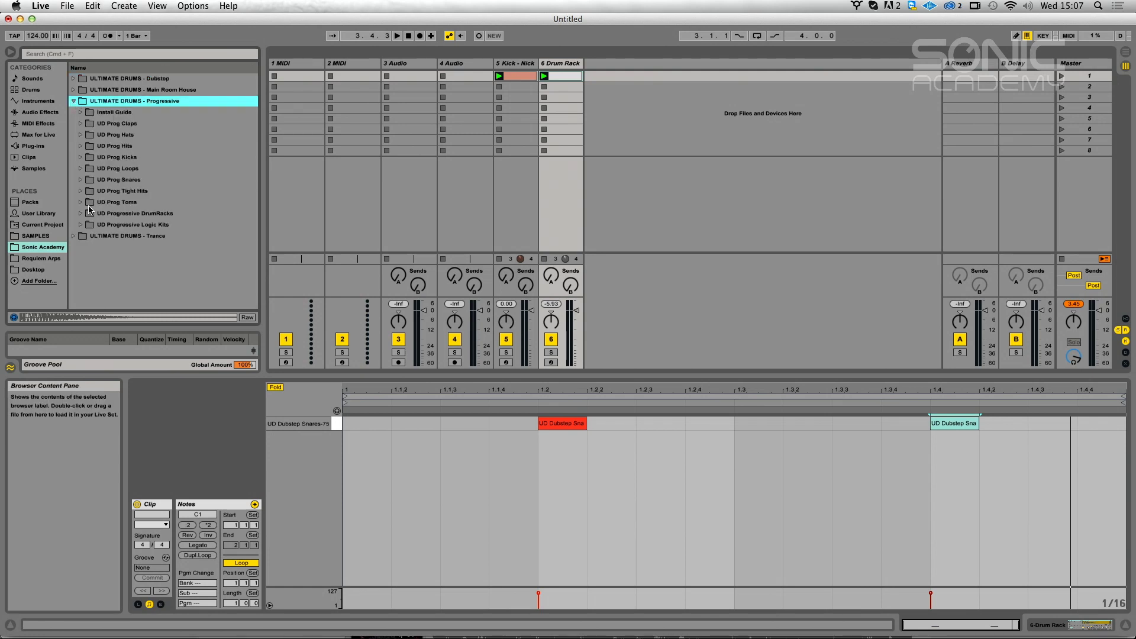
pyautogui.click(79, 180)
# Audition the Prog snare samples from Snares-01 down to Snares-21, then show the Drum Rack pads.
pyautogui.click(143, 192)
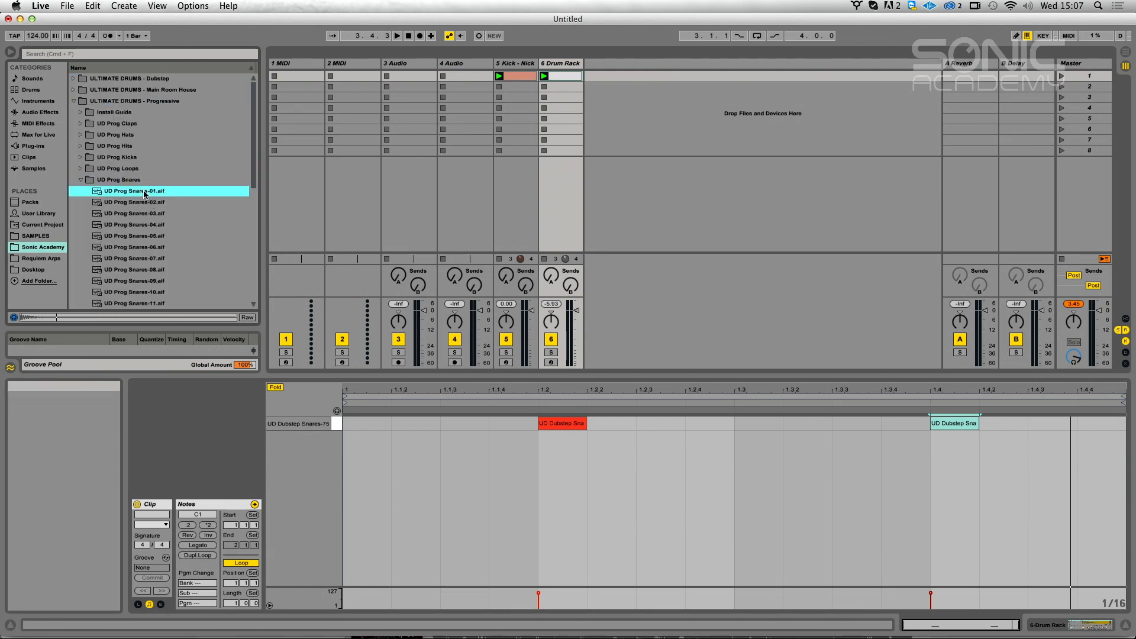
pyautogui.press('Down')
pyautogui.press('Down')
pyautogui.press('Down')
pyautogui.press('Down')
pyautogui.press('Down')
pyautogui.press('Down')
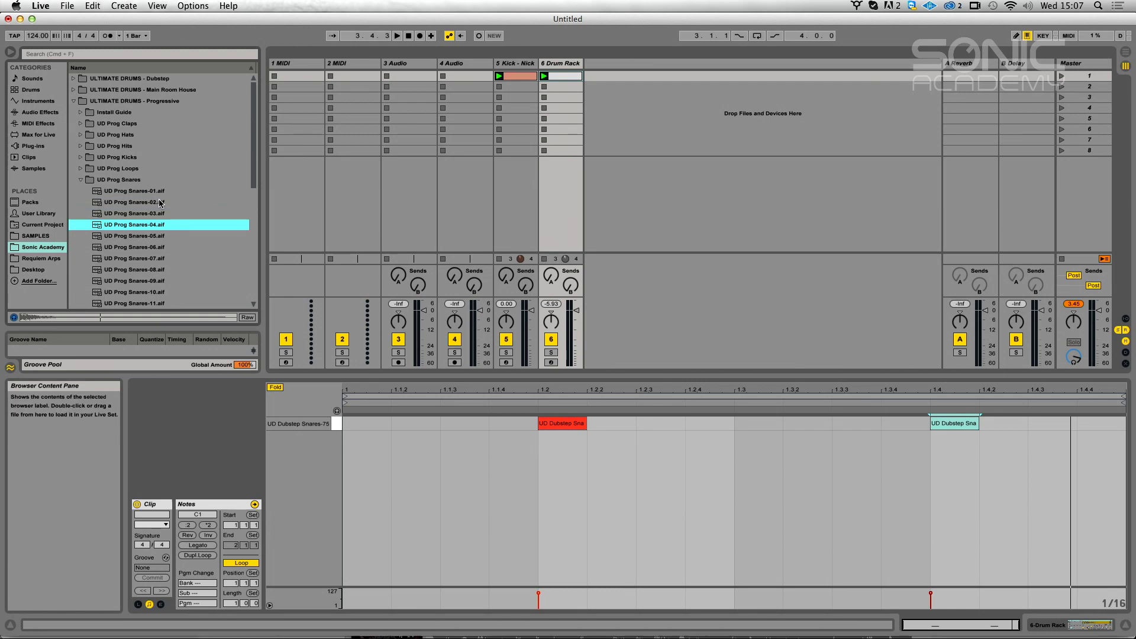
pyautogui.press('Down')
pyautogui.press('Down')
pyautogui.press('Down')
pyautogui.press('Down')
pyautogui.press('Down')
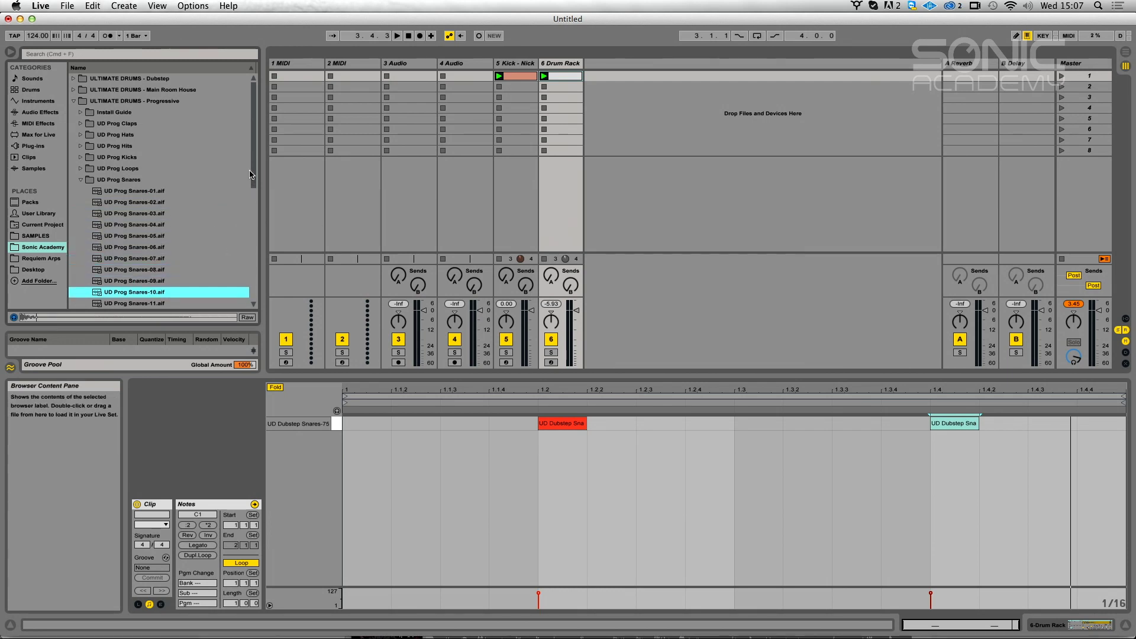
pyautogui.press('Down')
pyautogui.press('Down')
pyautogui.press('Down')
pyautogui.press('Down')
pyautogui.press('Down')
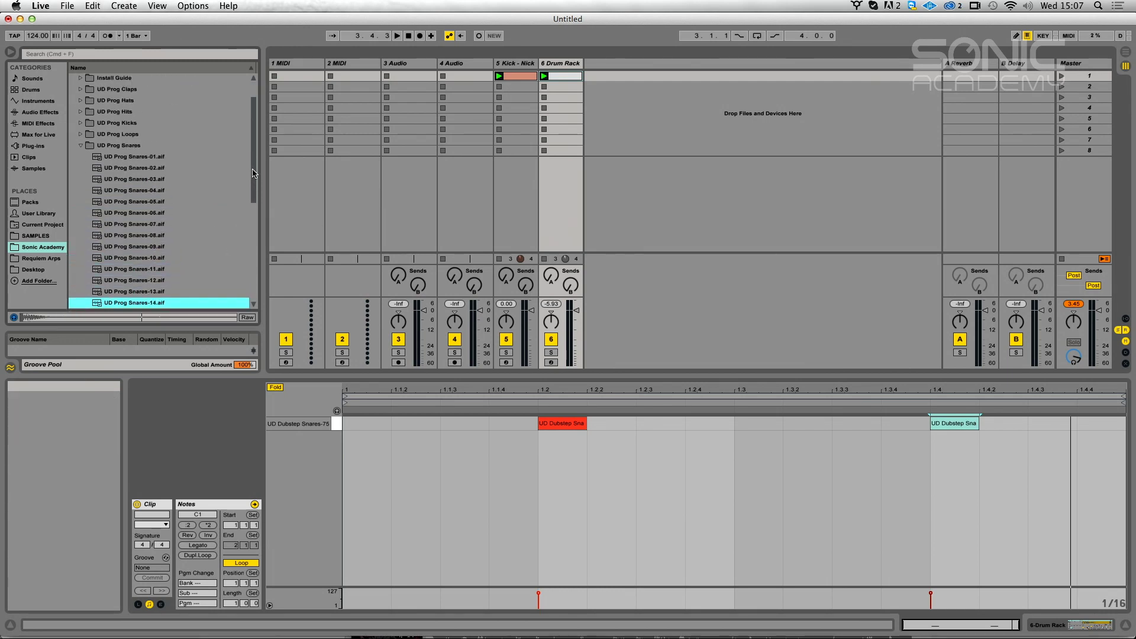
pyautogui.press('Down')
pyautogui.press('Down')
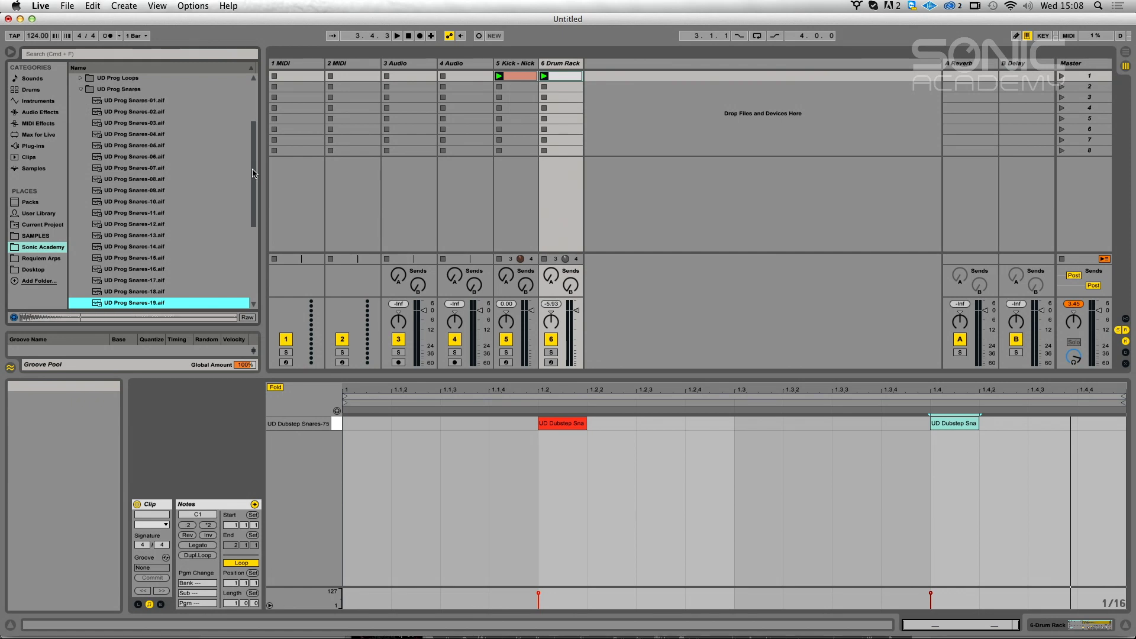
pyautogui.press('Down')
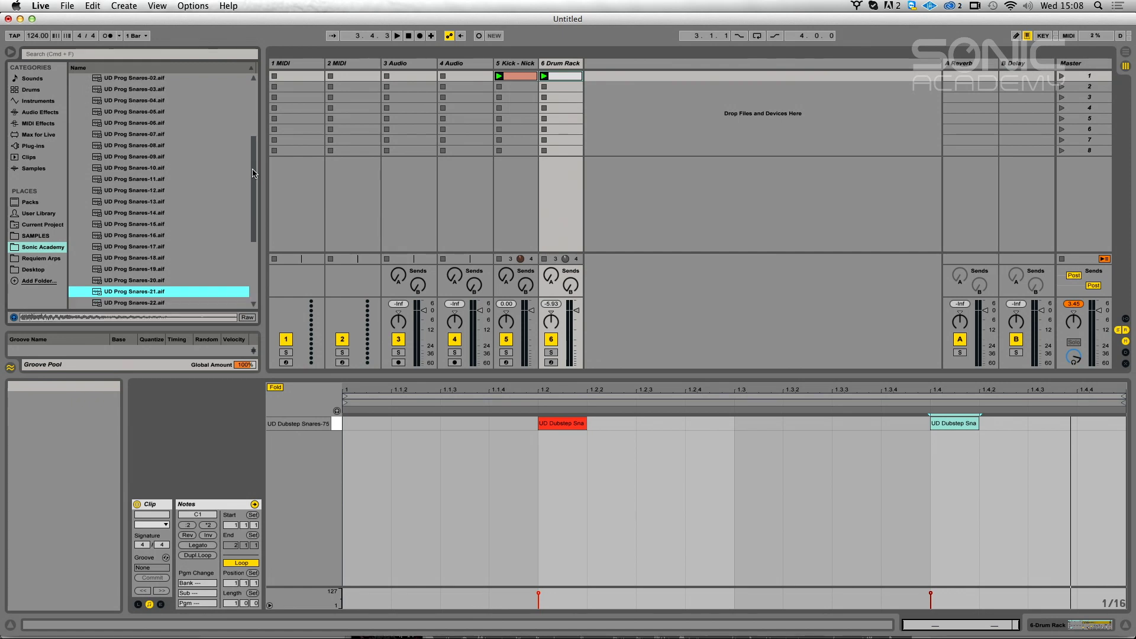
pyautogui.press('Down')
pyautogui.press('Up')
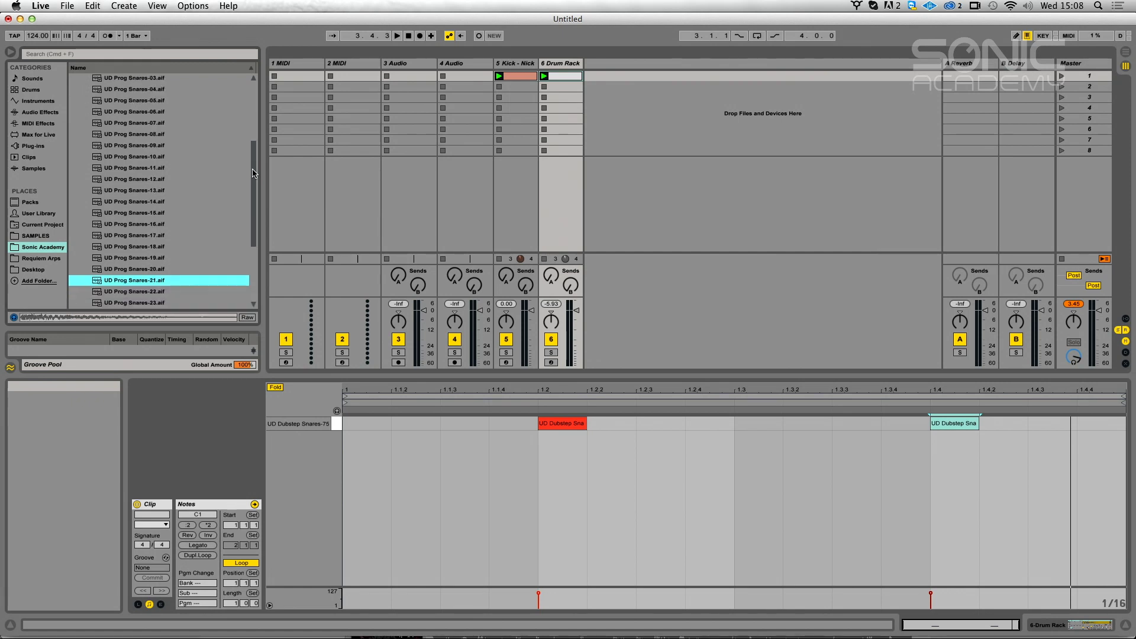
pyautogui.click(556, 77)
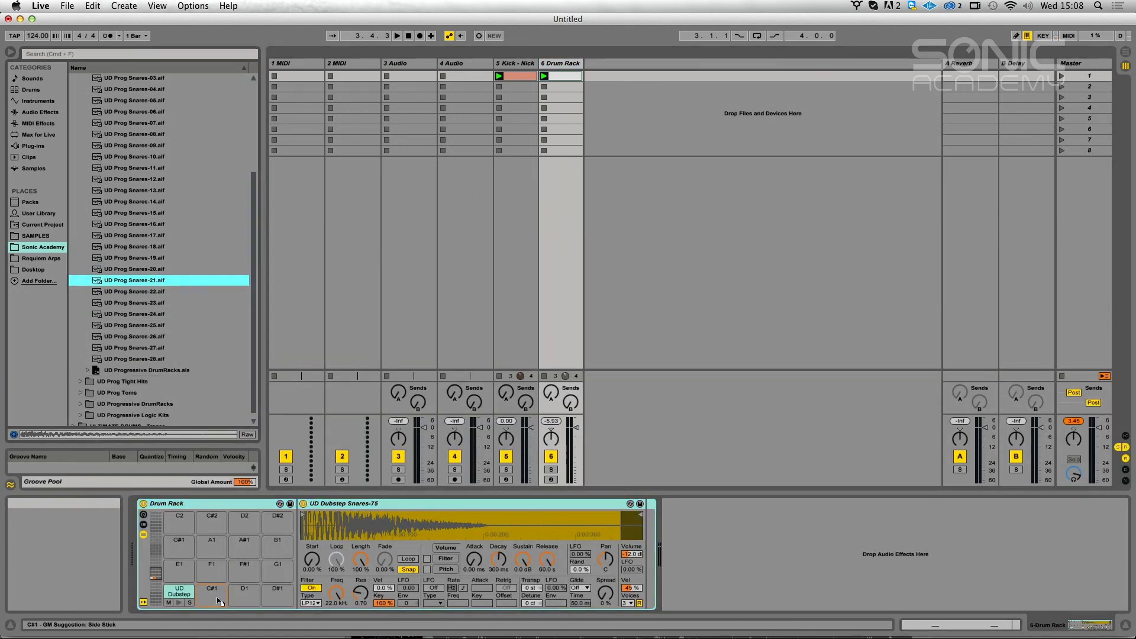
# Add Prog Snares-21 notes at 1.2 and 1.4, nudge both slightly earlier, and play the layered snares.
pyautogui.click(560, 77)
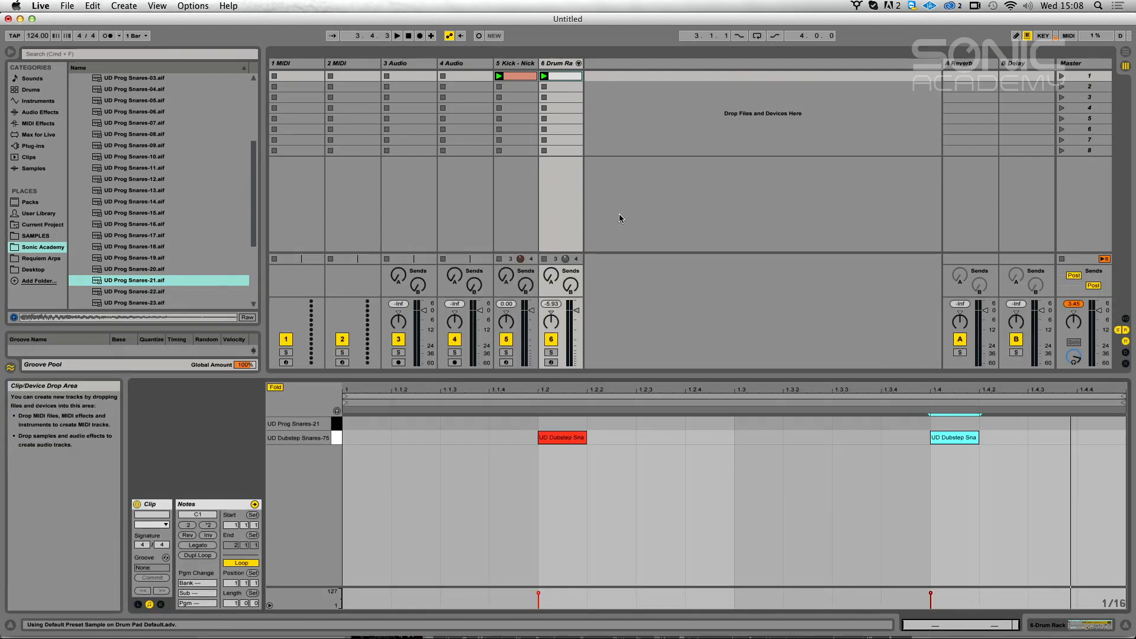
pyautogui.click(551, 423)
pyautogui.click(953, 424)
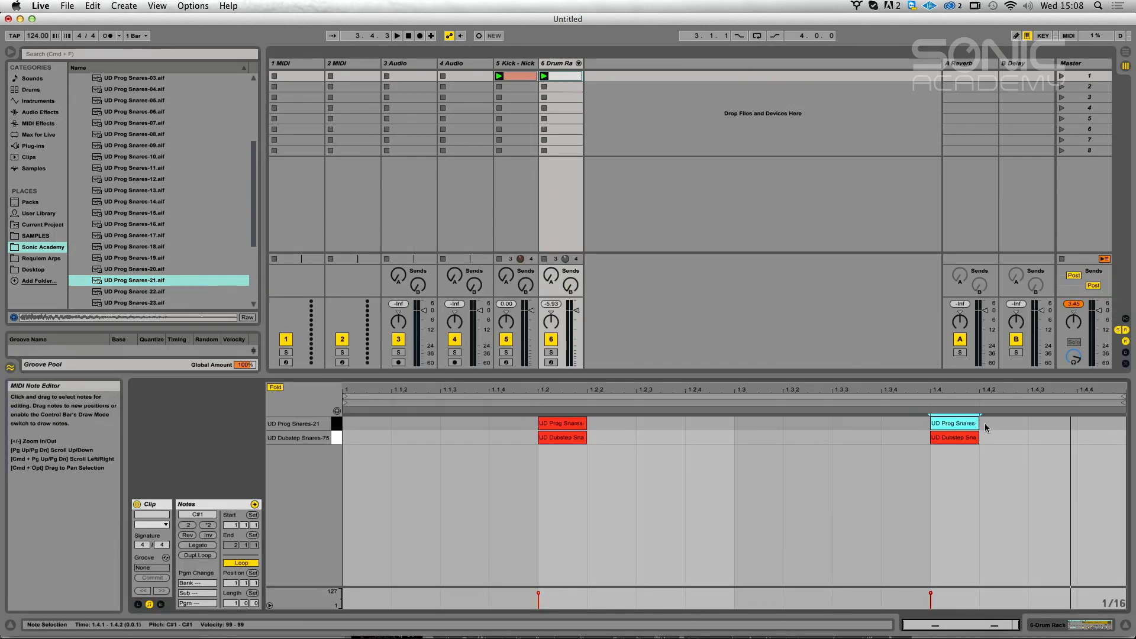
pyautogui.press('space')
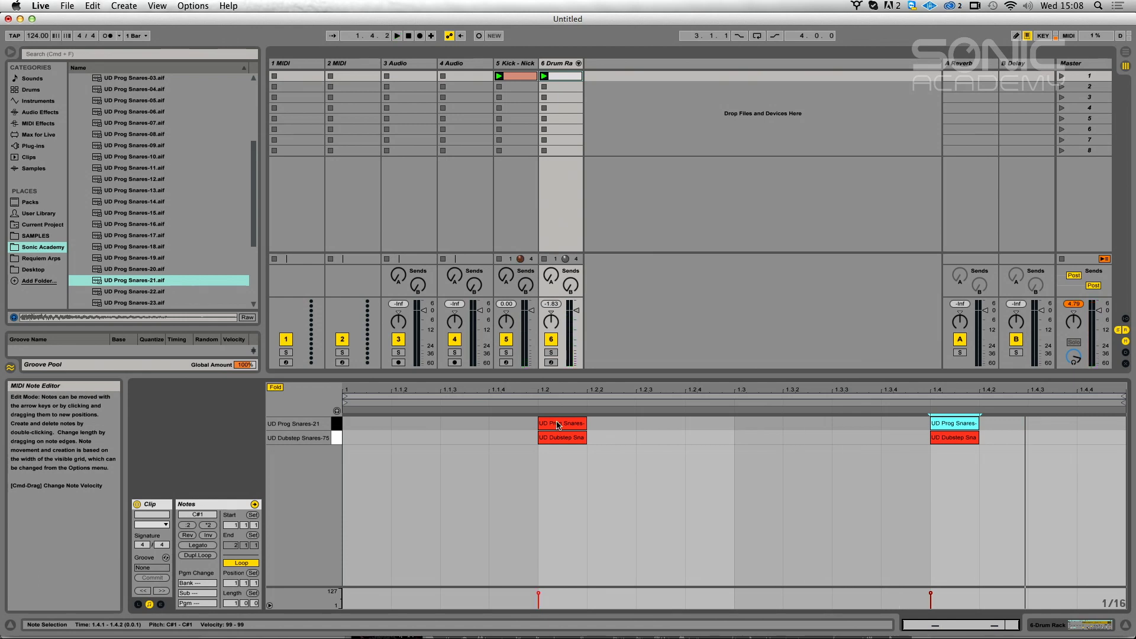
pyautogui.moveTo(558, 424); pyautogui.dragTo(556, 422)
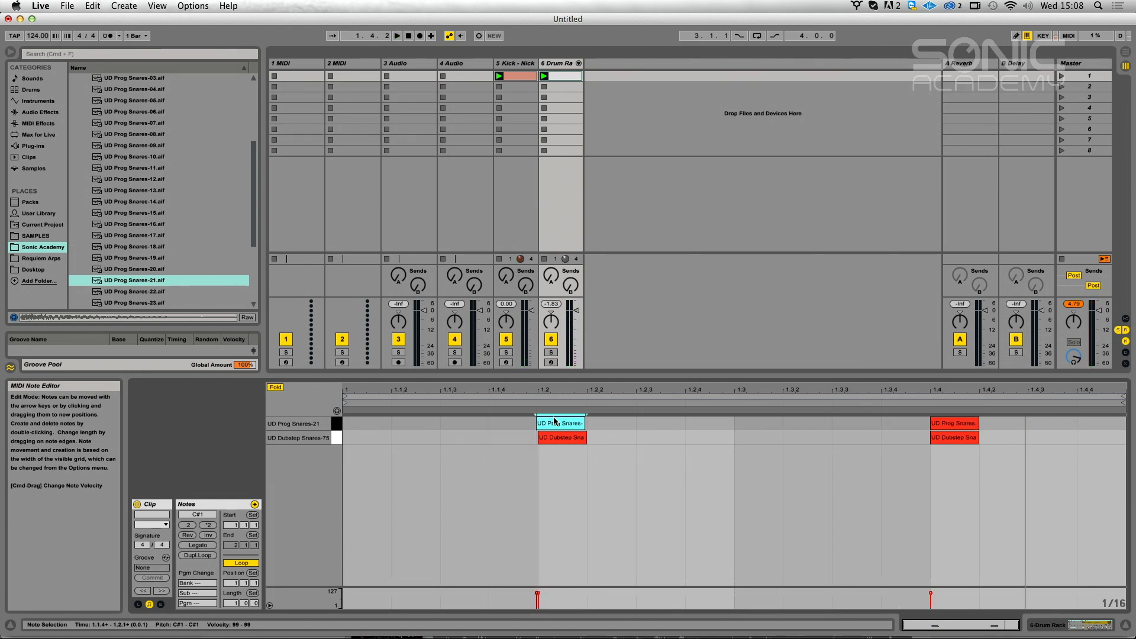
pyautogui.moveTo(966, 427); pyautogui.dragTo(962, 429)
pyautogui.press('space')
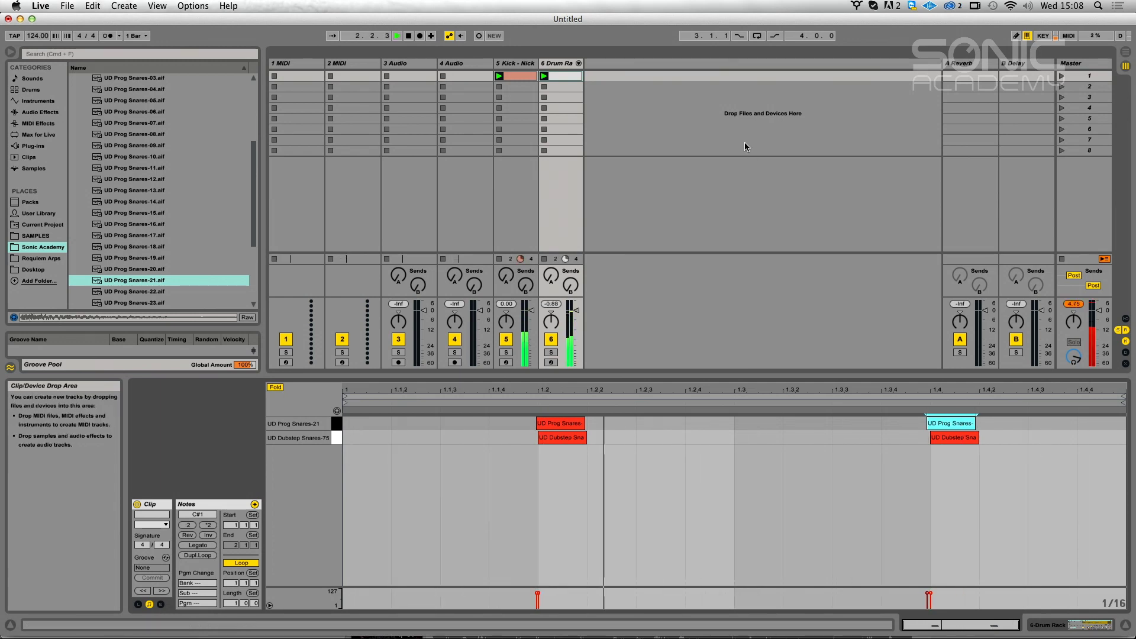
pyautogui.press('space')
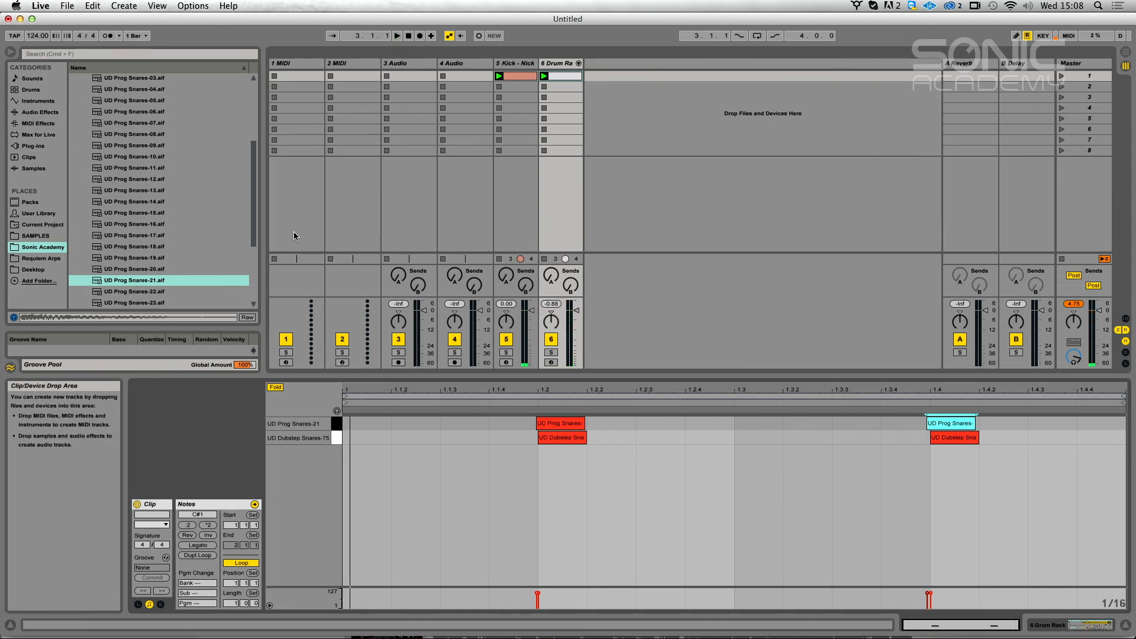
# Audition the Prog snare samples again starting from UD Prog Snares-02.
pyautogui.scroll(5, 235, 184)
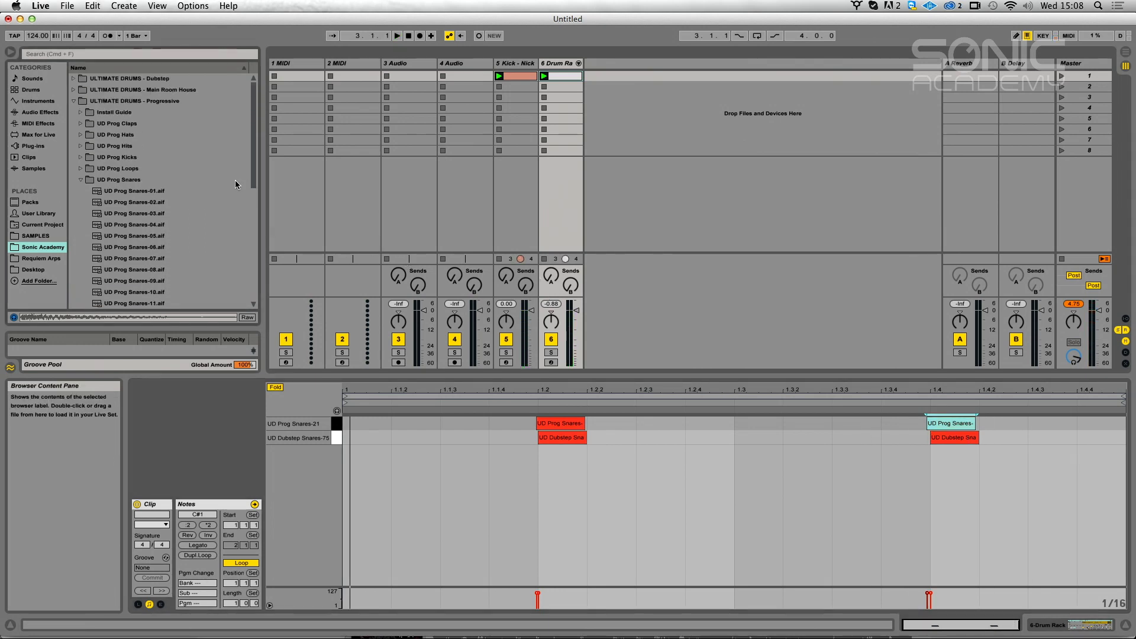
pyautogui.click(185, 201)
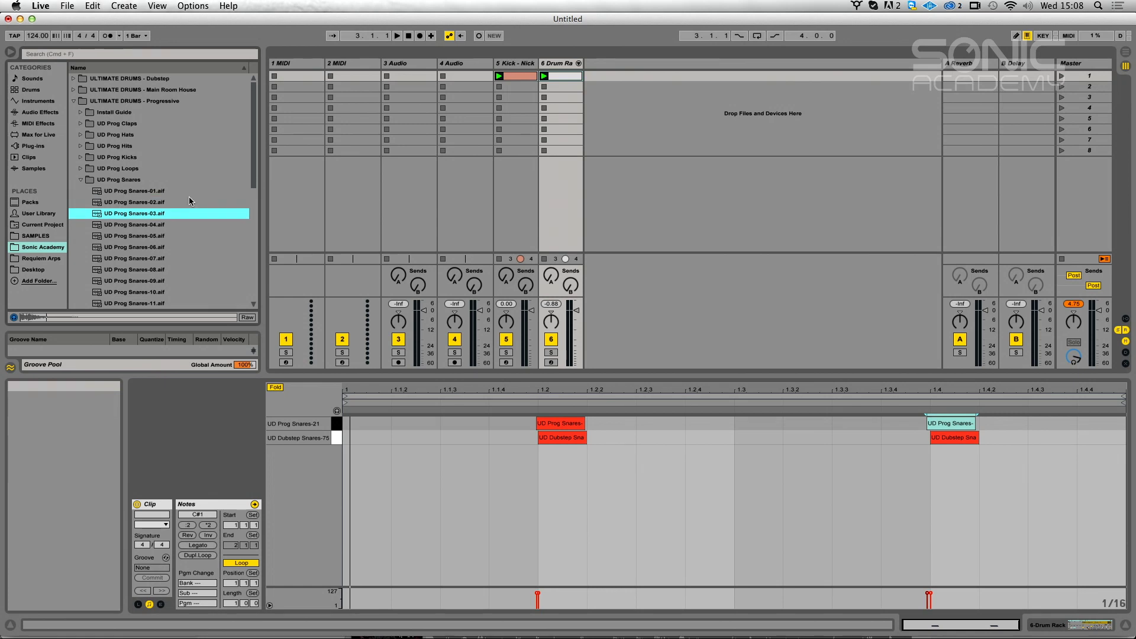
pyautogui.press('Down')
pyautogui.press('Down')
pyautogui.press('Down')
pyautogui.press('Down')
pyautogui.press('Down')
pyautogui.press('Down')
pyautogui.press('Down')
pyautogui.press('Down')
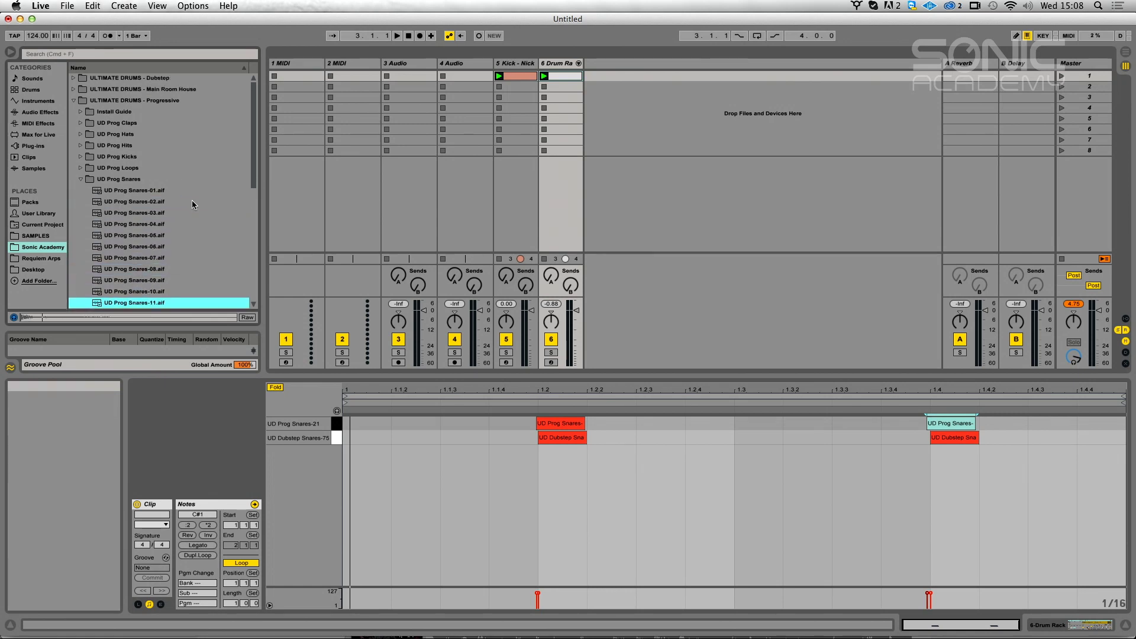
pyautogui.press('Down')
pyautogui.press('Down')
pyautogui.press('Down')
pyautogui.press('Down')
pyautogui.press('Down')
pyautogui.press('Down')
pyautogui.press('Down')
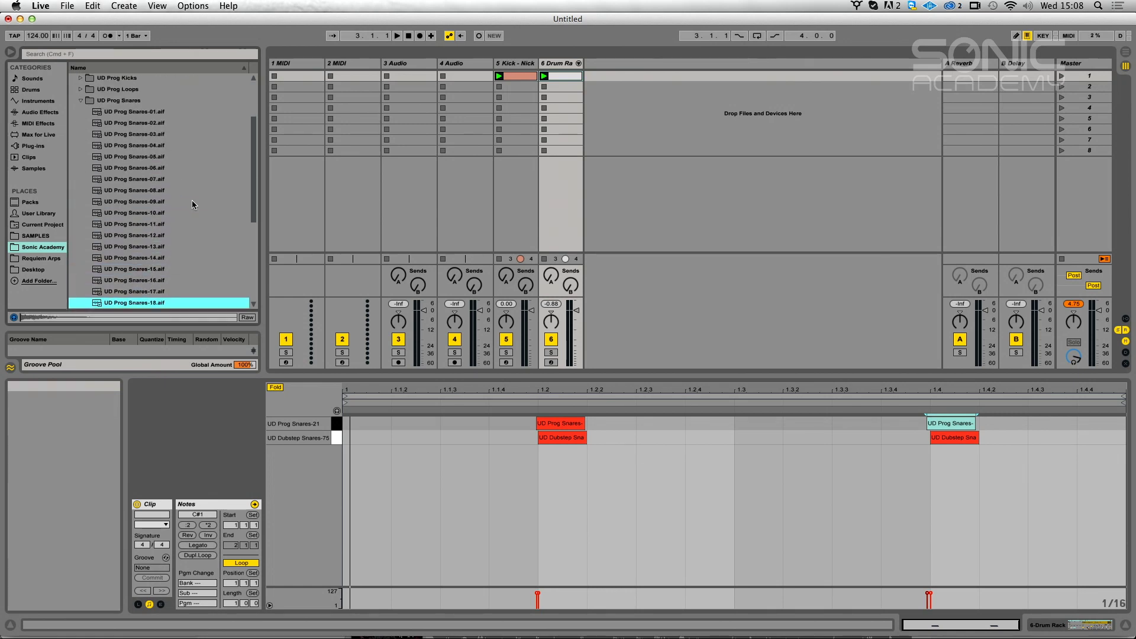
pyautogui.press('Down')
pyautogui.press('Down')
pyautogui.press('Down')
pyautogui.press('Down')
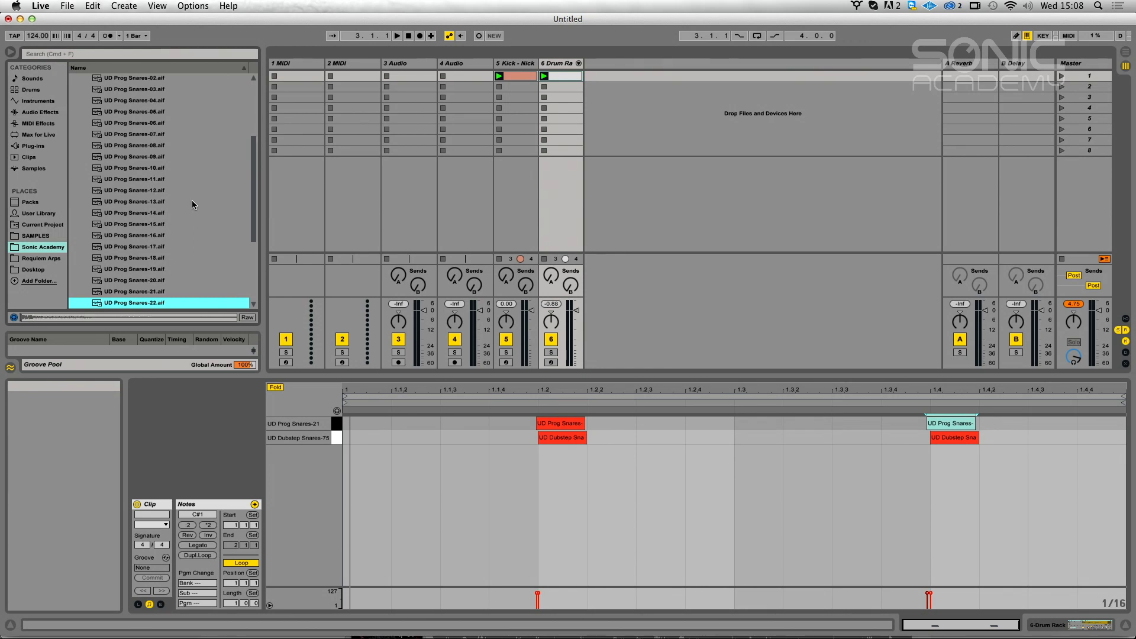
pyautogui.press('Up')
pyautogui.press('Up')
pyautogui.press('Up')
# Open UD Prog Claps, audition the claps comparing 16 and 17, and settle on Claps-16.
pyautogui.scroll(3, 137, 157)
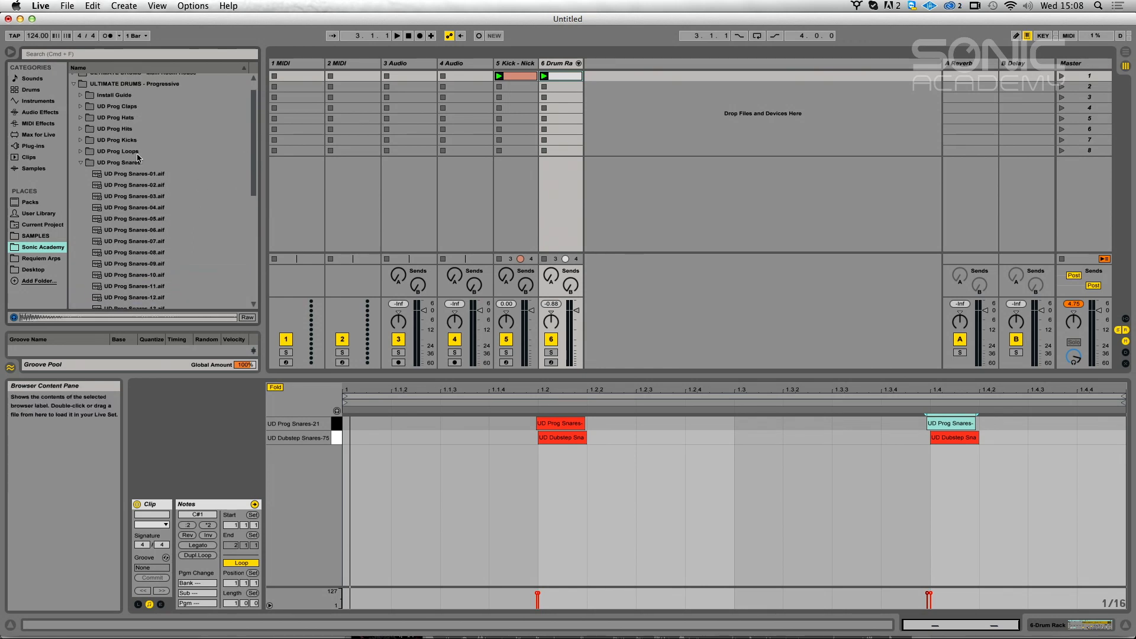
pyautogui.click(84, 110)
pyautogui.press('Down')
pyautogui.press('Down')
pyautogui.press('Down')
pyautogui.press('Down')
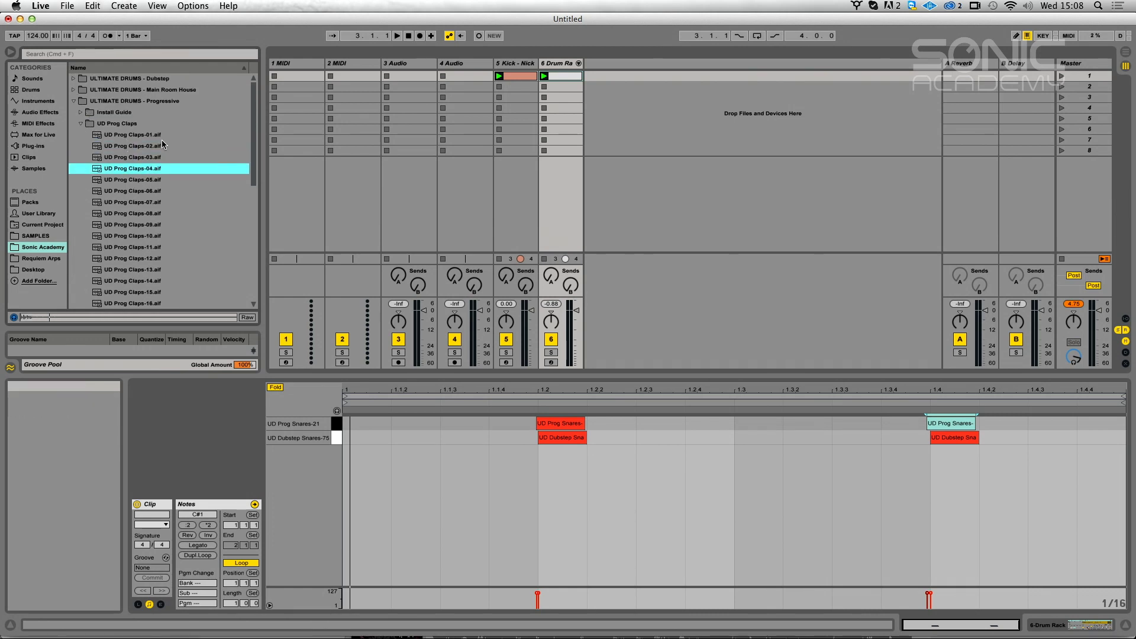
pyautogui.press('Down')
pyautogui.press('Down')
pyautogui.press('Down')
pyautogui.press('Down')
pyautogui.press('Down')
pyautogui.press('Down')
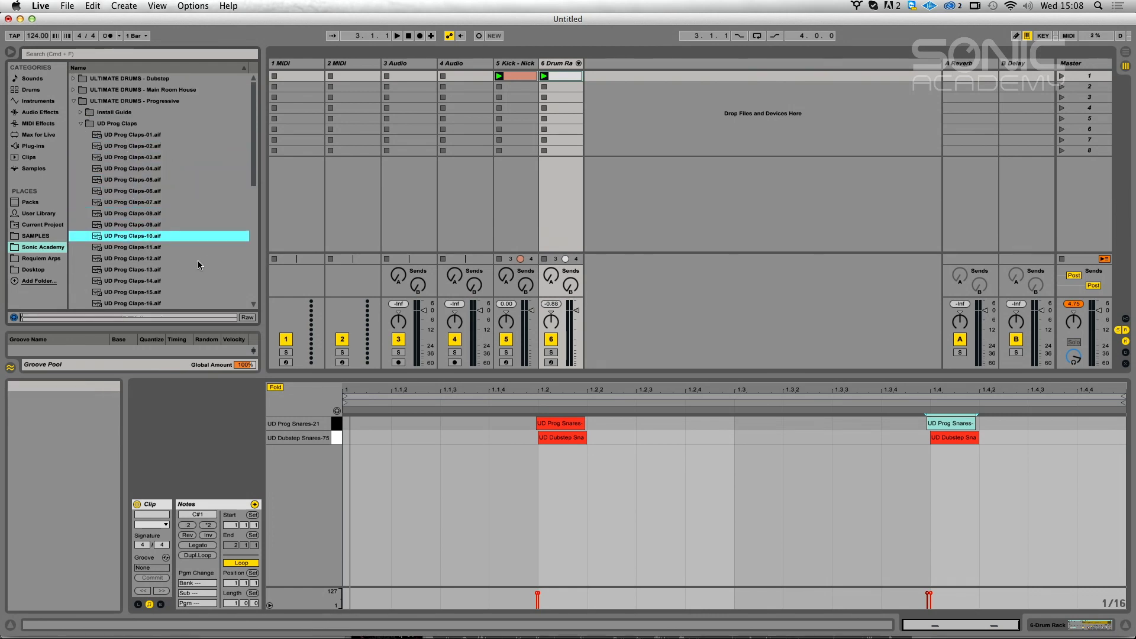
pyautogui.press('Down')
pyautogui.press('Down')
pyautogui.press('Down')
pyautogui.press('Down')
pyautogui.press('Down')
pyautogui.press('Down')
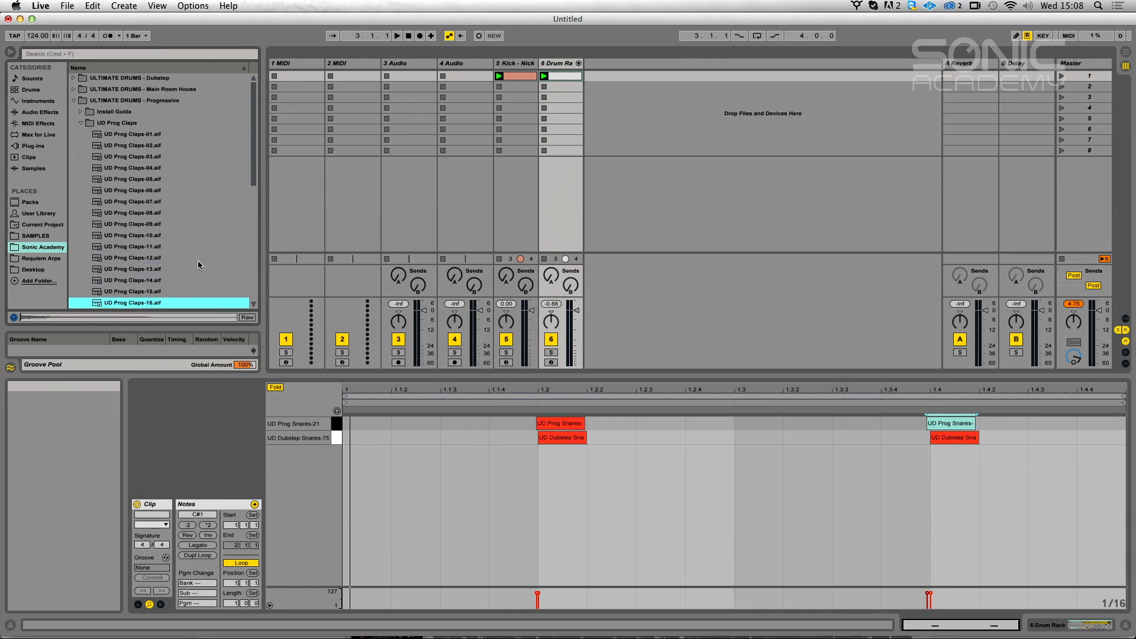
pyautogui.press('Down')
pyautogui.press('Up')
pyautogui.press('Down')
pyautogui.click(141, 290)
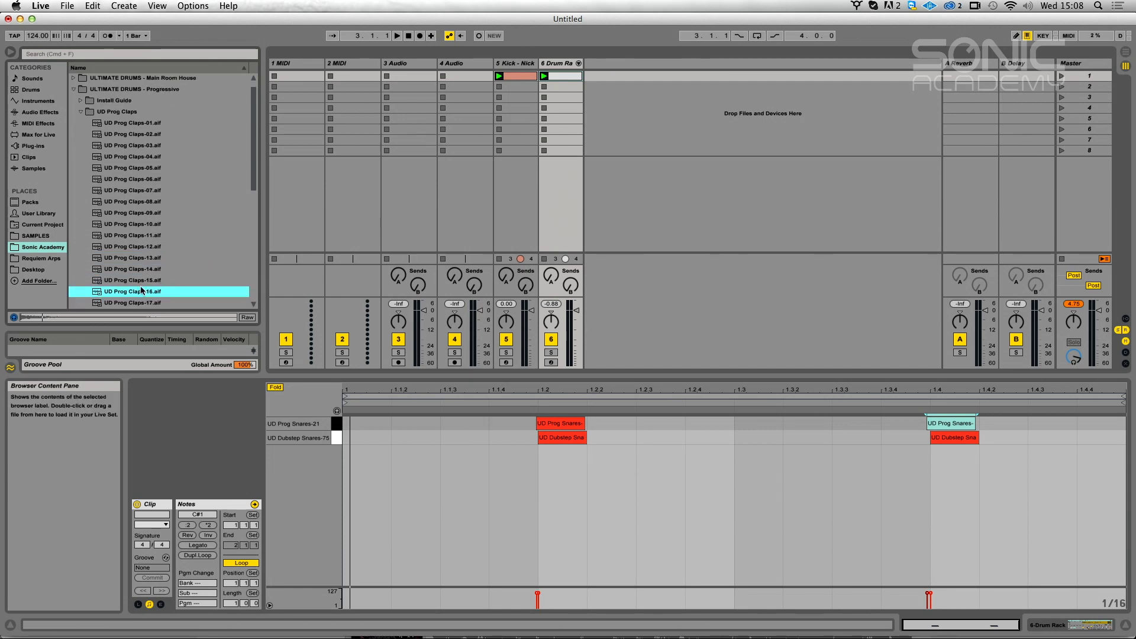
# Load UD Prog Claps-16 onto Drum Rack pad D1 and play the drum loop.
pyautogui.click(562, 65)
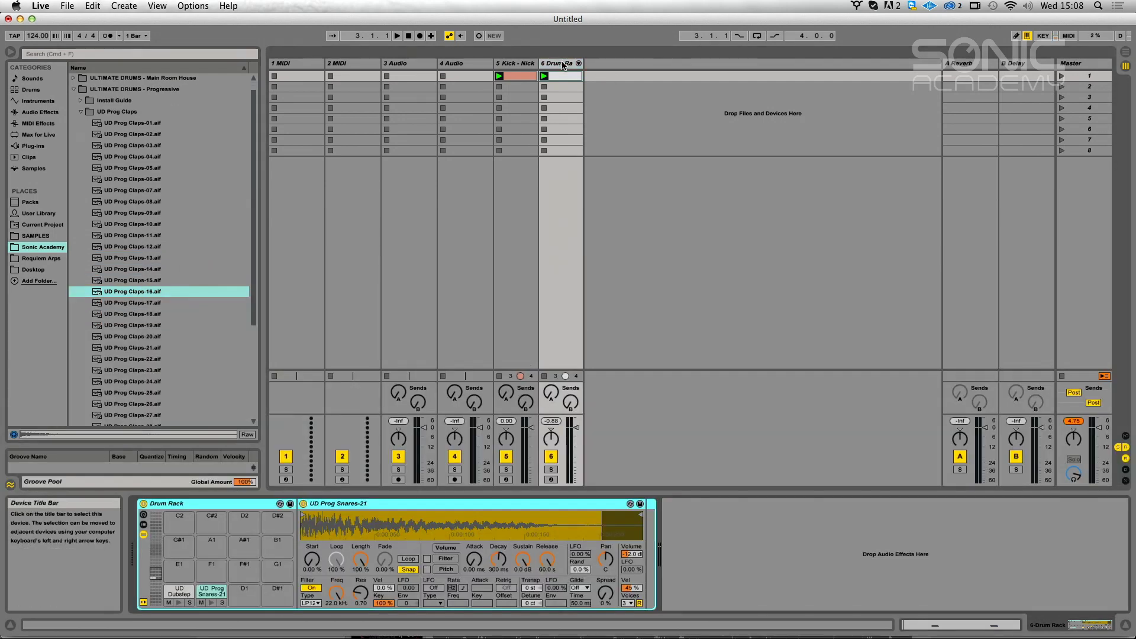
pyautogui.moveTo(133, 291); pyautogui.dragTo(239, 589)
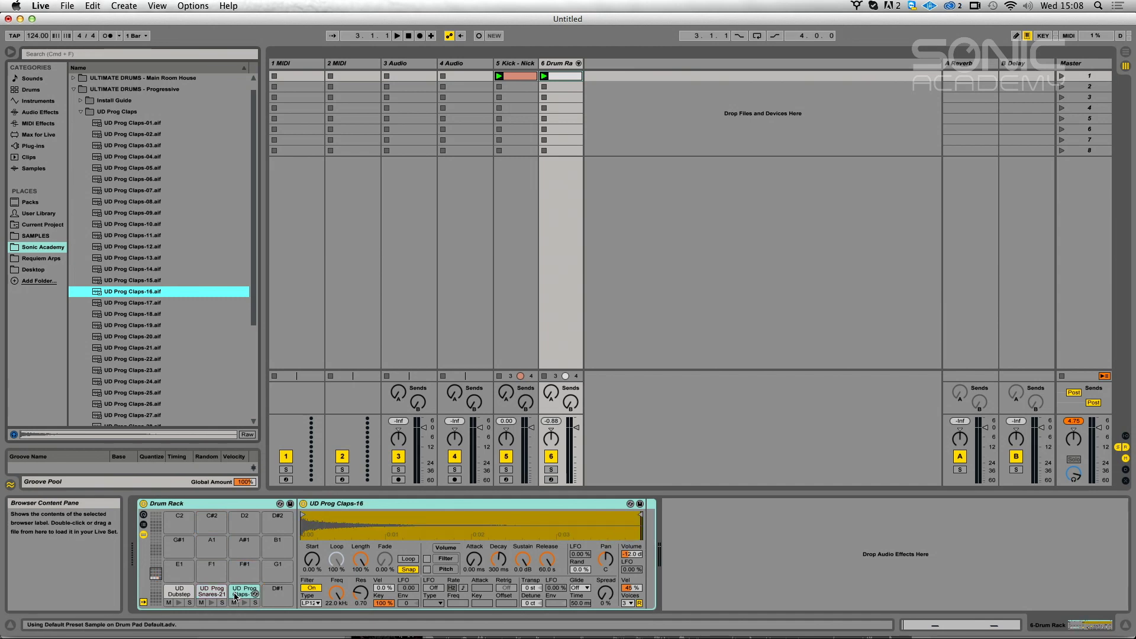
pyautogui.press('space')
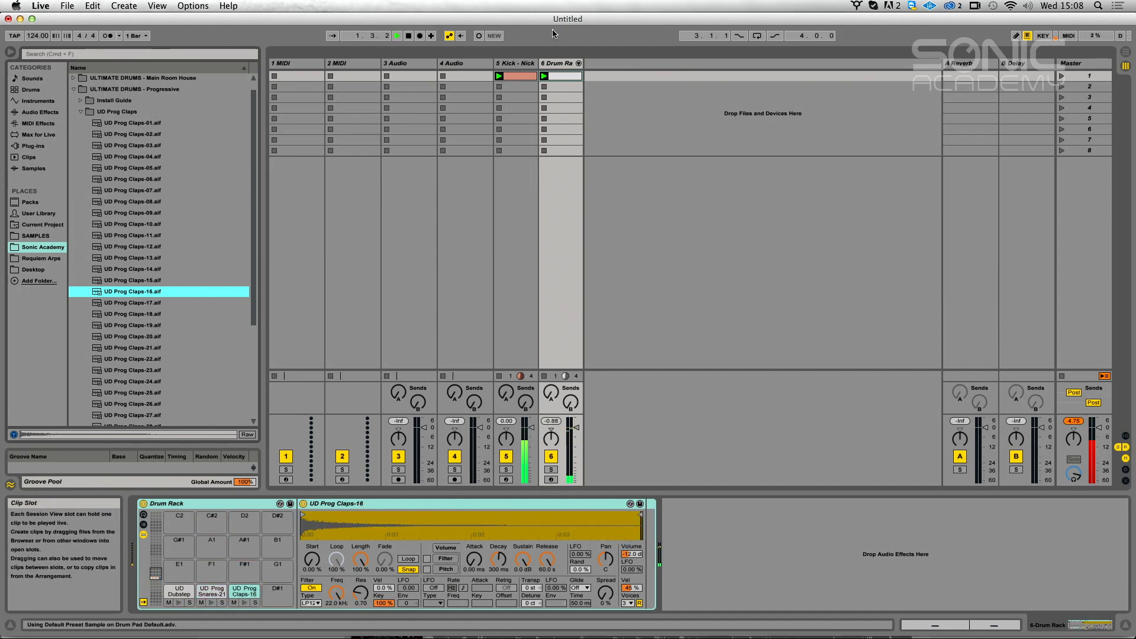
pyautogui.click(578, 63)
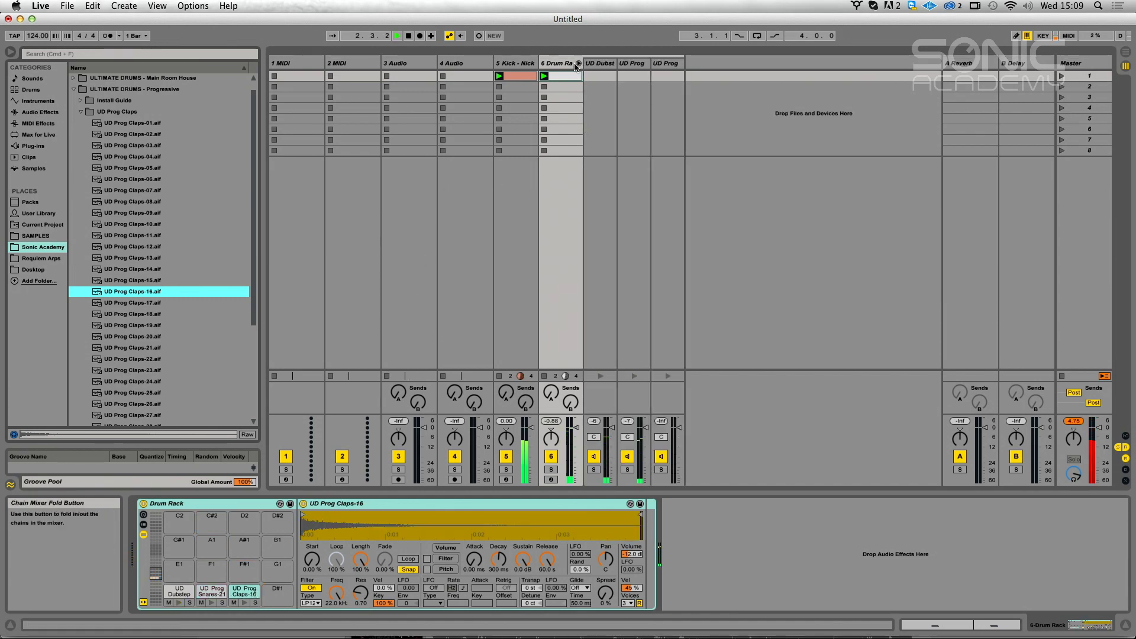
# Add a clap note at beat 1.4, nudge it slightly earlier, and replay the layered clap.
pyautogui.doubleClick(561, 76)
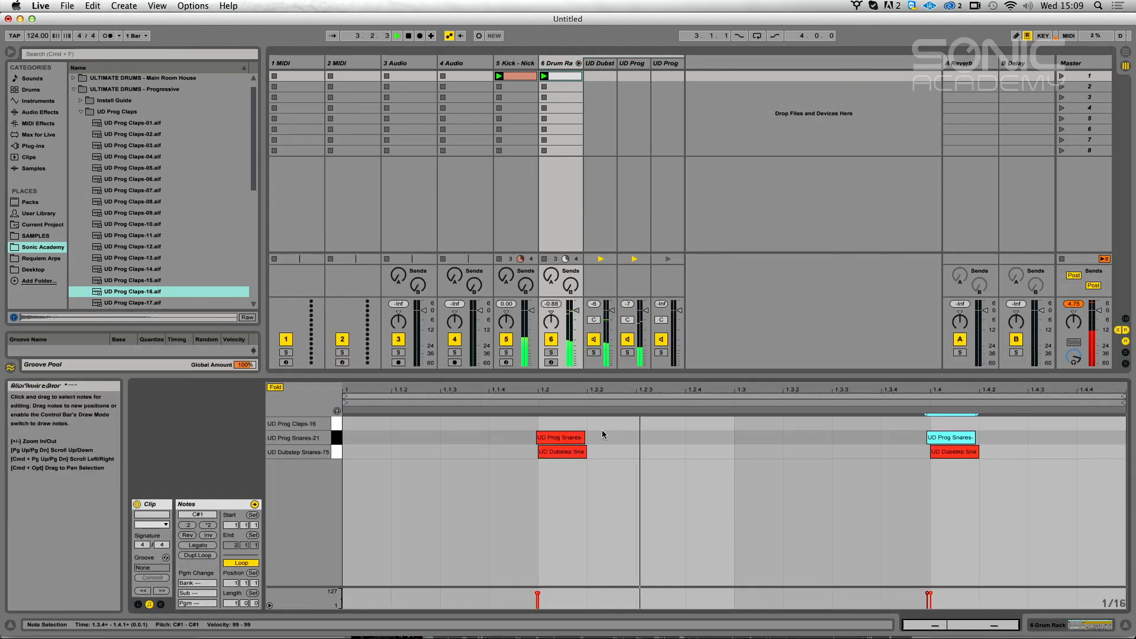
pyautogui.click(555, 422)
pyautogui.doubleClick(950, 422)
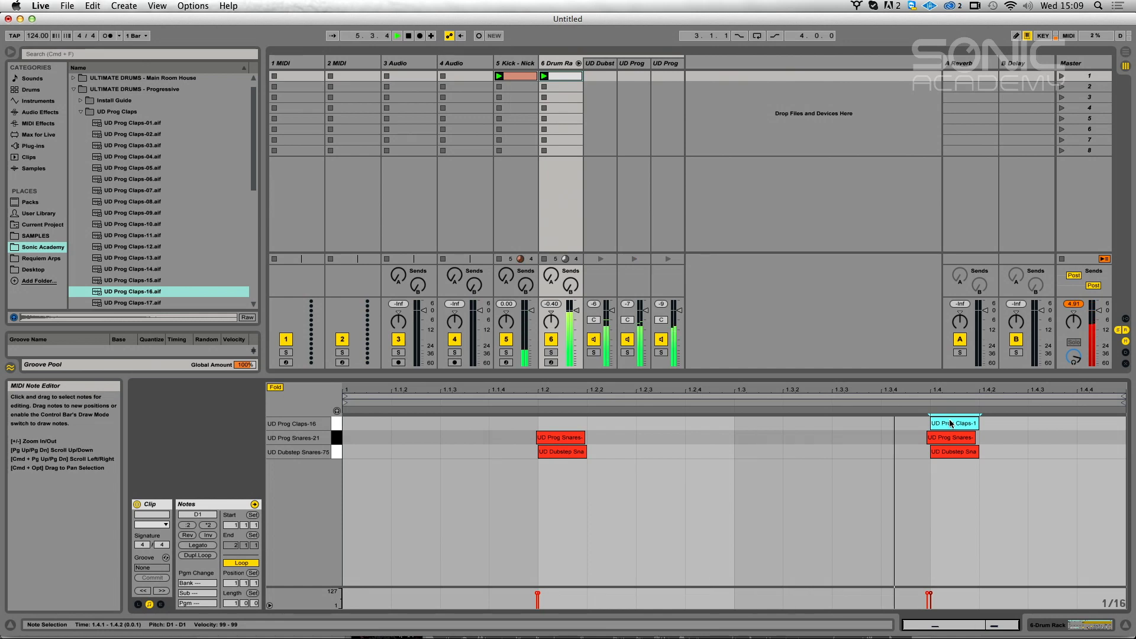
pyautogui.moveTo(950, 424); pyautogui.dragTo(948, 430)
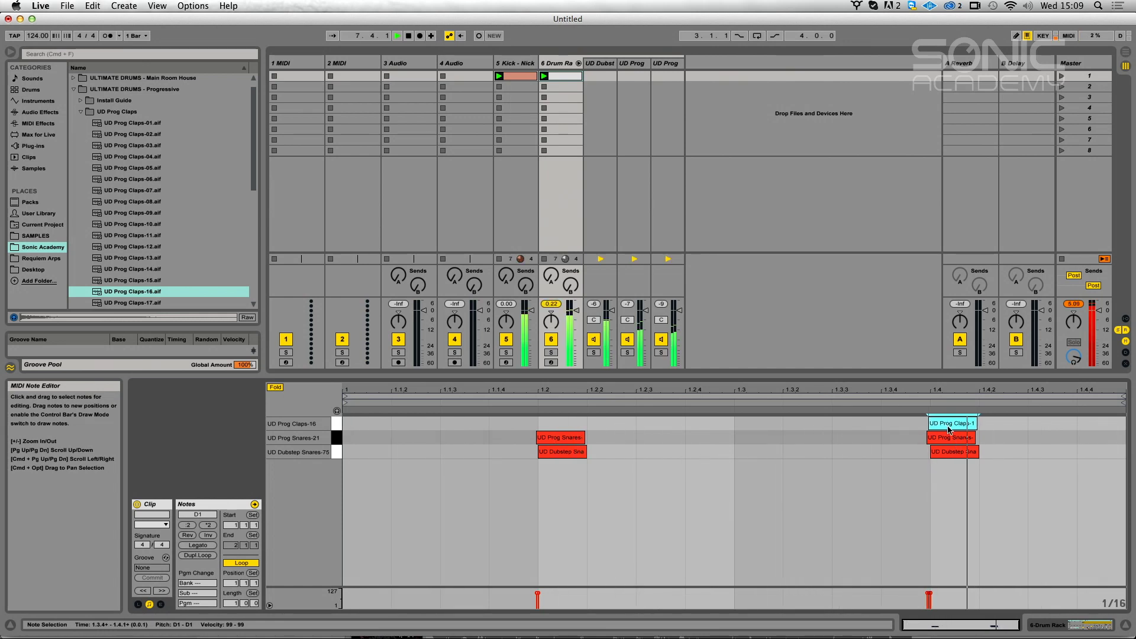
pyautogui.press('space')
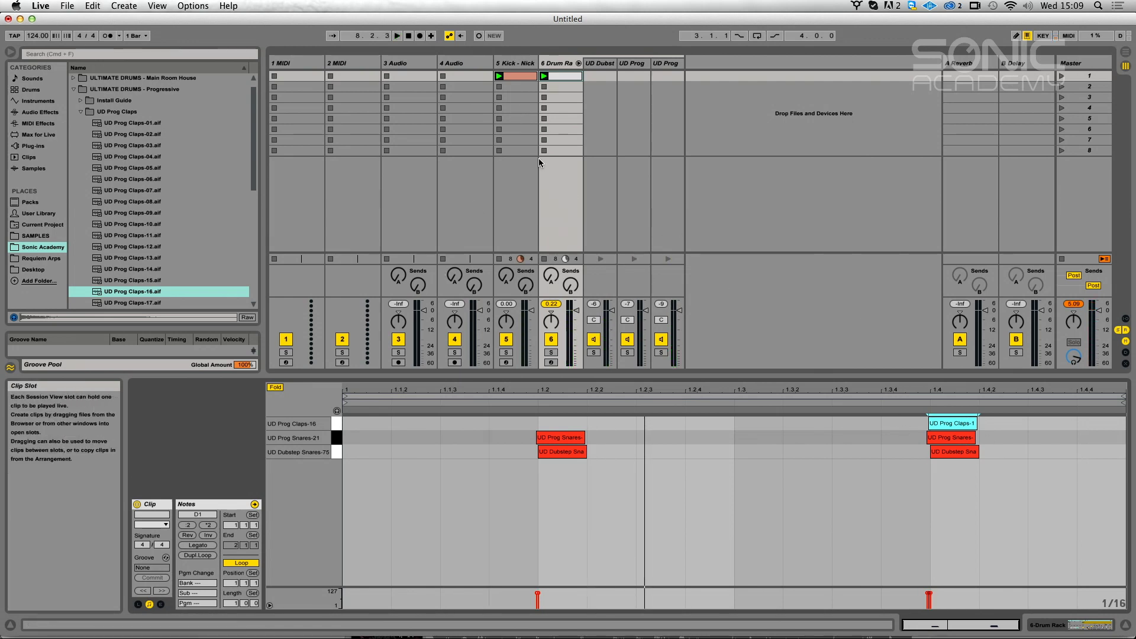
pyautogui.press('space')
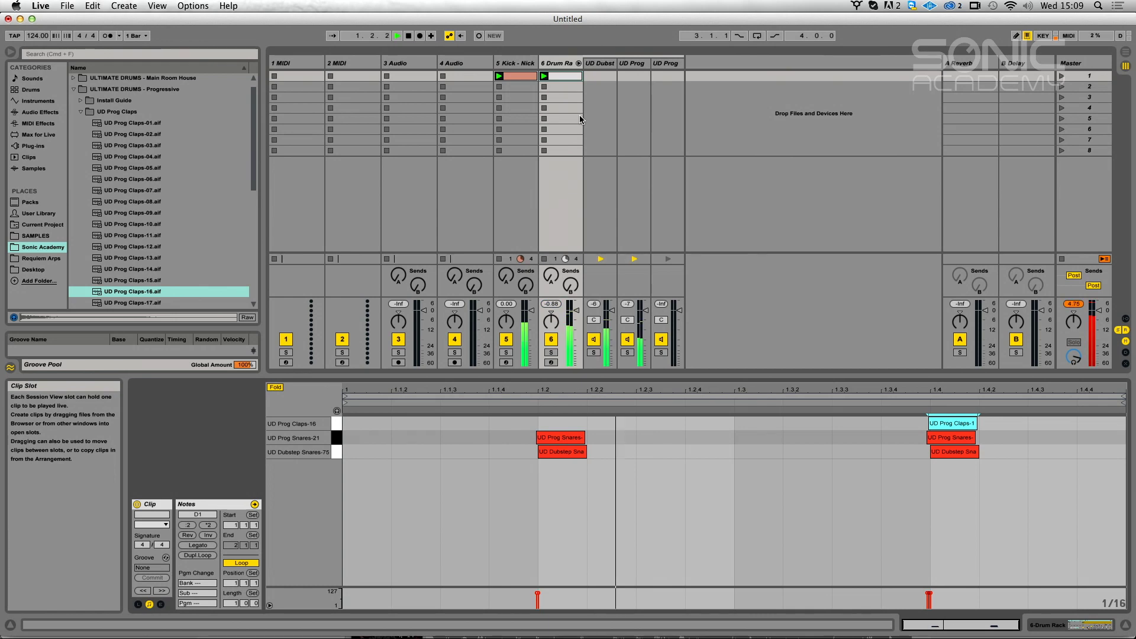
pyautogui.click(578, 63)
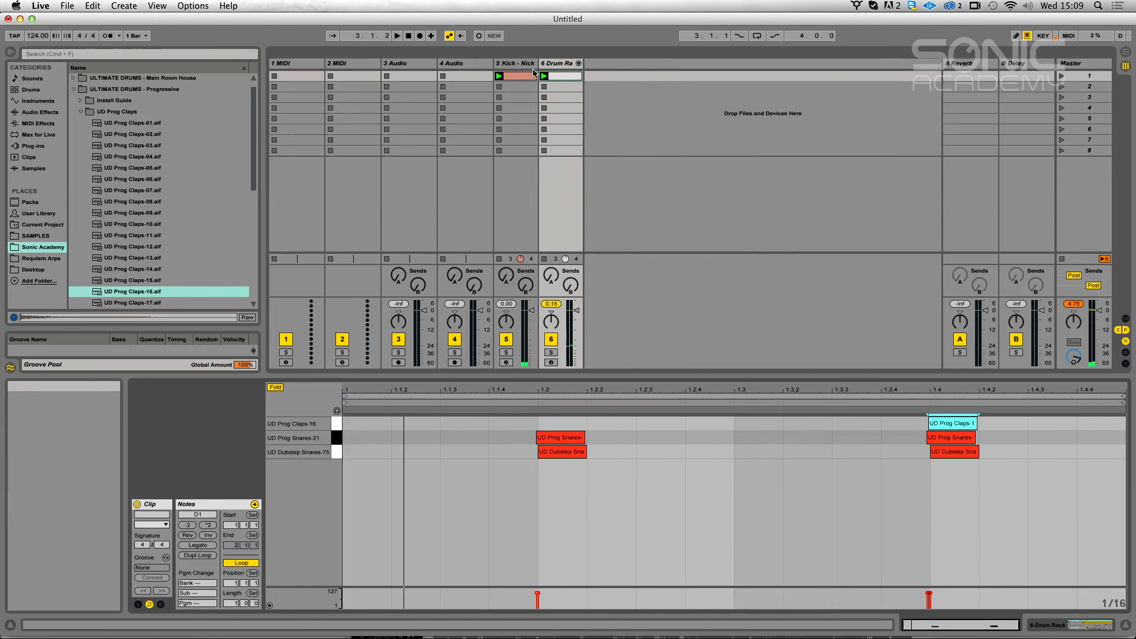
# Group the Kick and Drum Rack tracks together with Cmd+G.
pyautogui.keyDown('shift'); pyautogui.click(521, 63); pyautogui.keyUp('shift')
pyautogui.press('super+g')
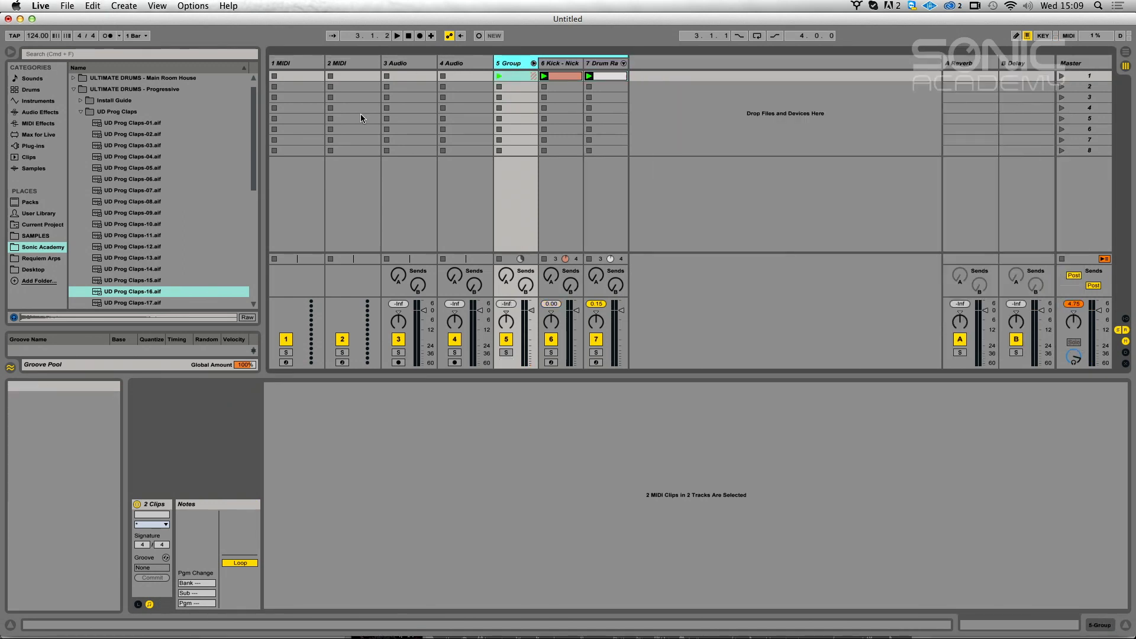
pyautogui.click(74, 89)
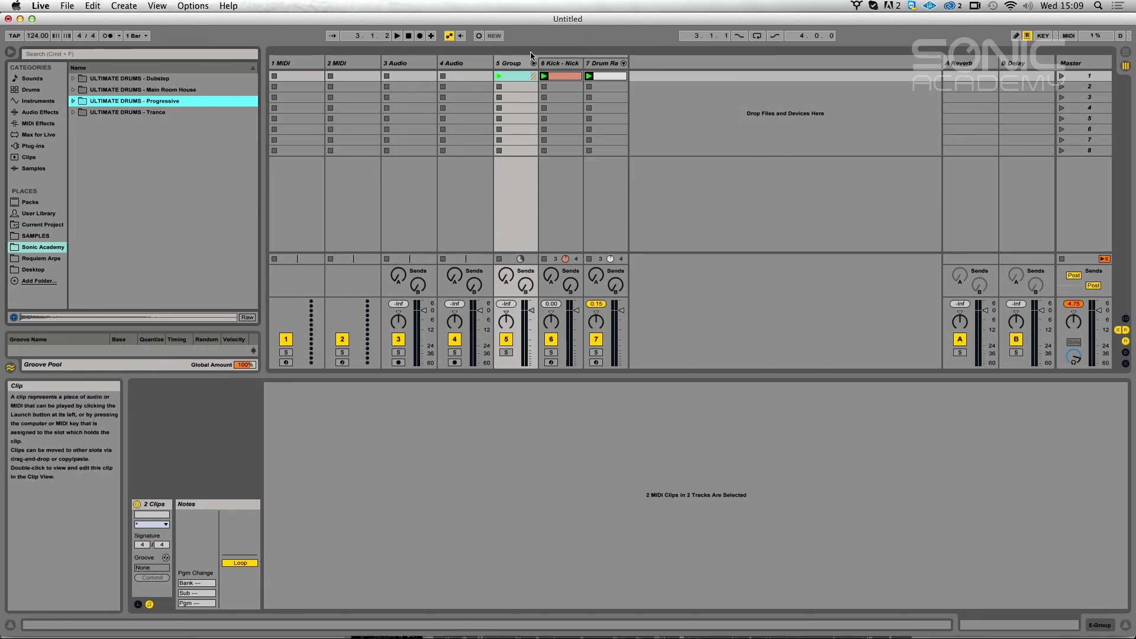
pyautogui.click(558, 67)
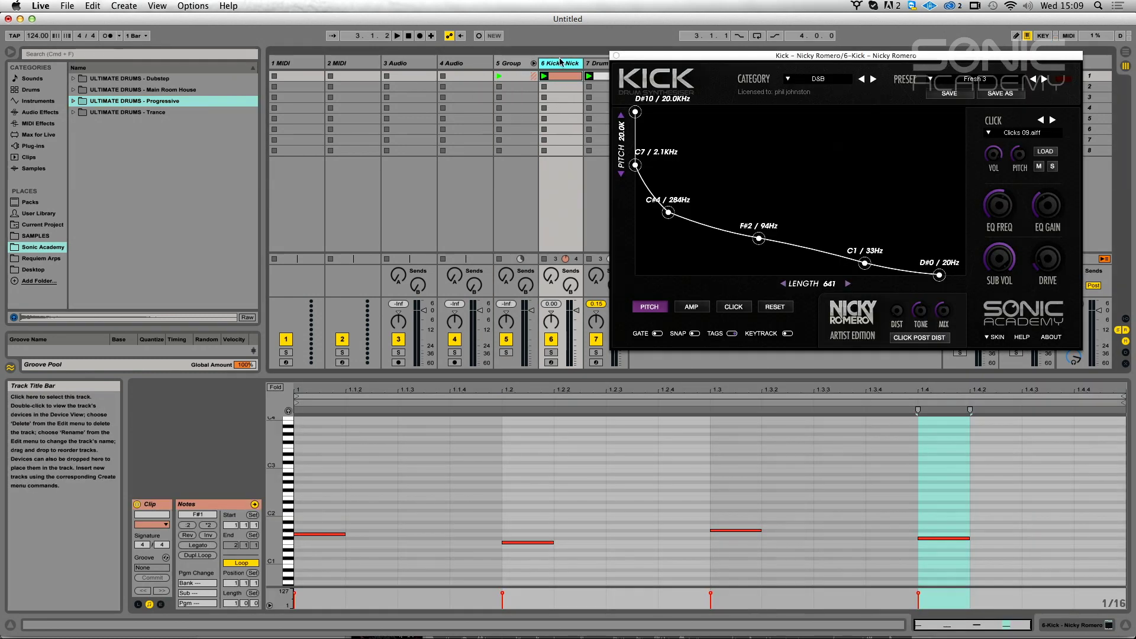
pyautogui.click(616, 55)
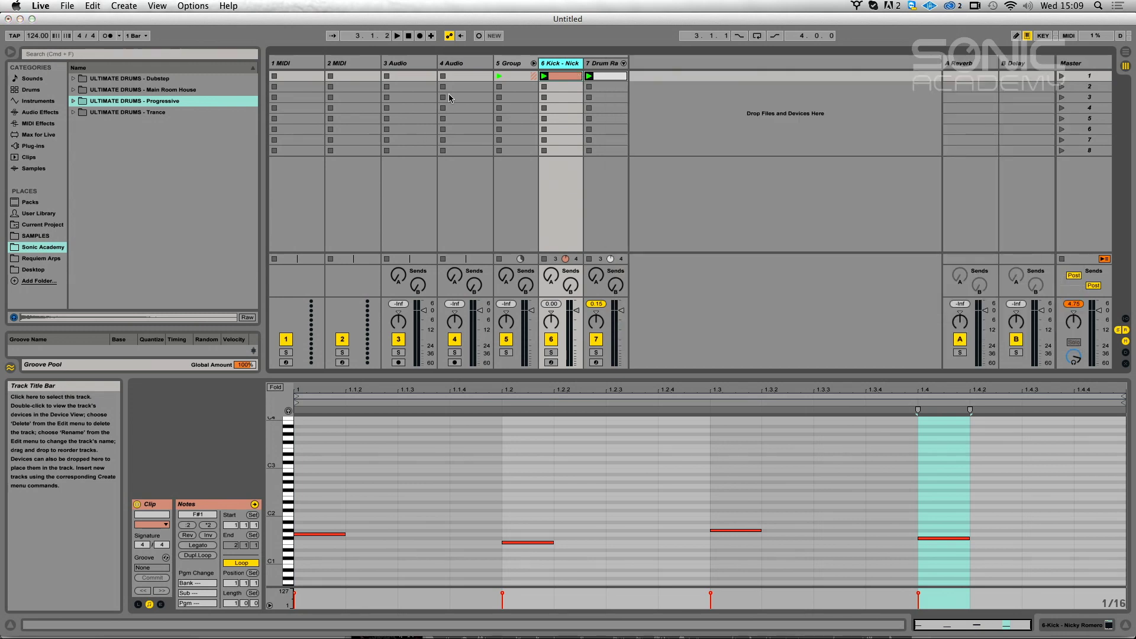
# Add a Compressor to the group track with about 3.88:1 ratio and 21.5 ms attack.
pyautogui.click(42, 112)
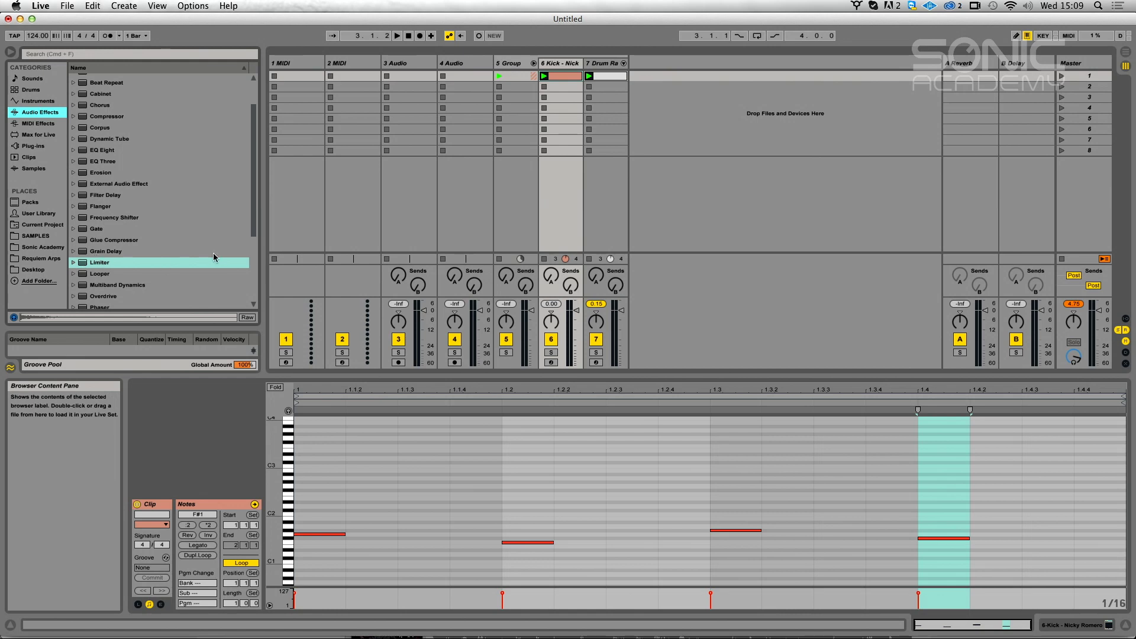
pyautogui.moveTo(252, 209); pyautogui.dragTo(255, 185)
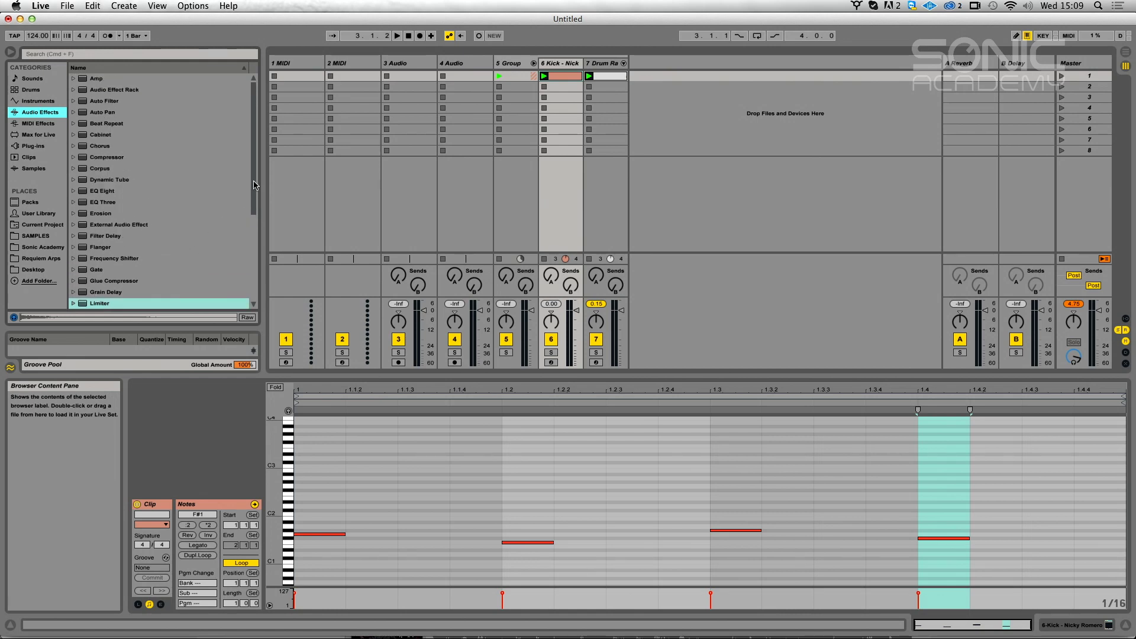
pyautogui.click(105, 155)
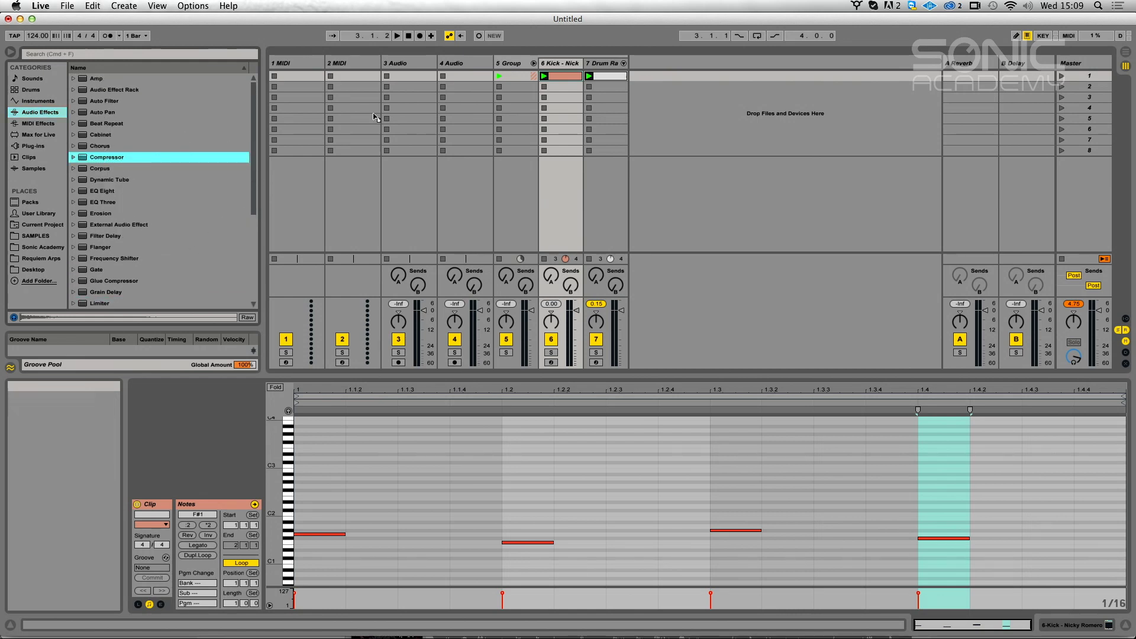
pyautogui.click(510, 96)
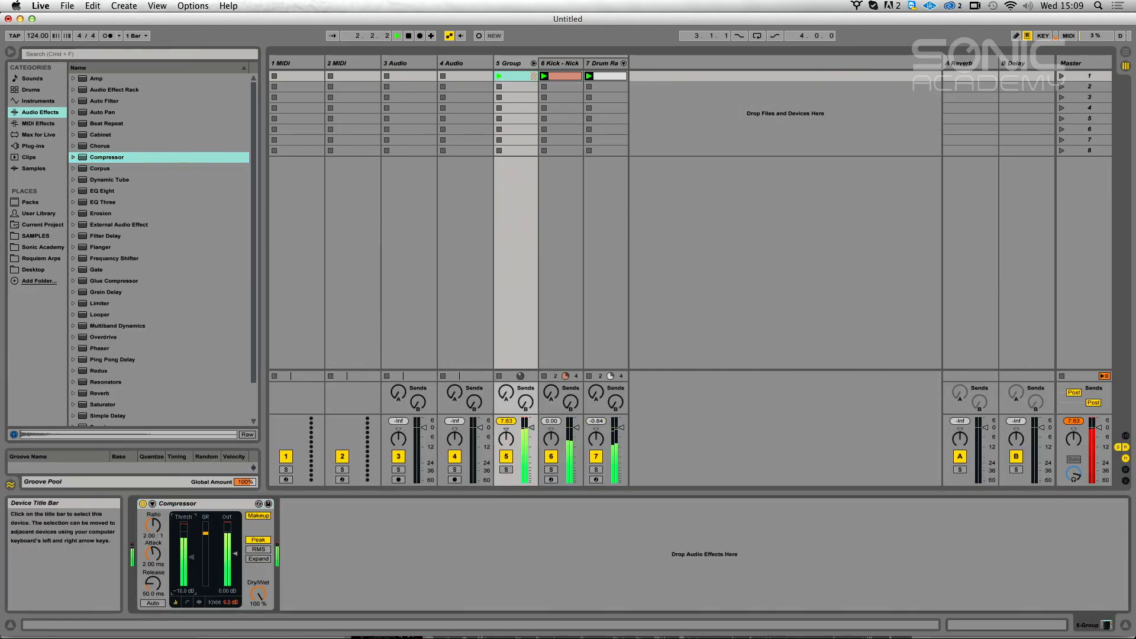
pyautogui.moveTo(153, 553); pyautogui.dragTo(153, 514)
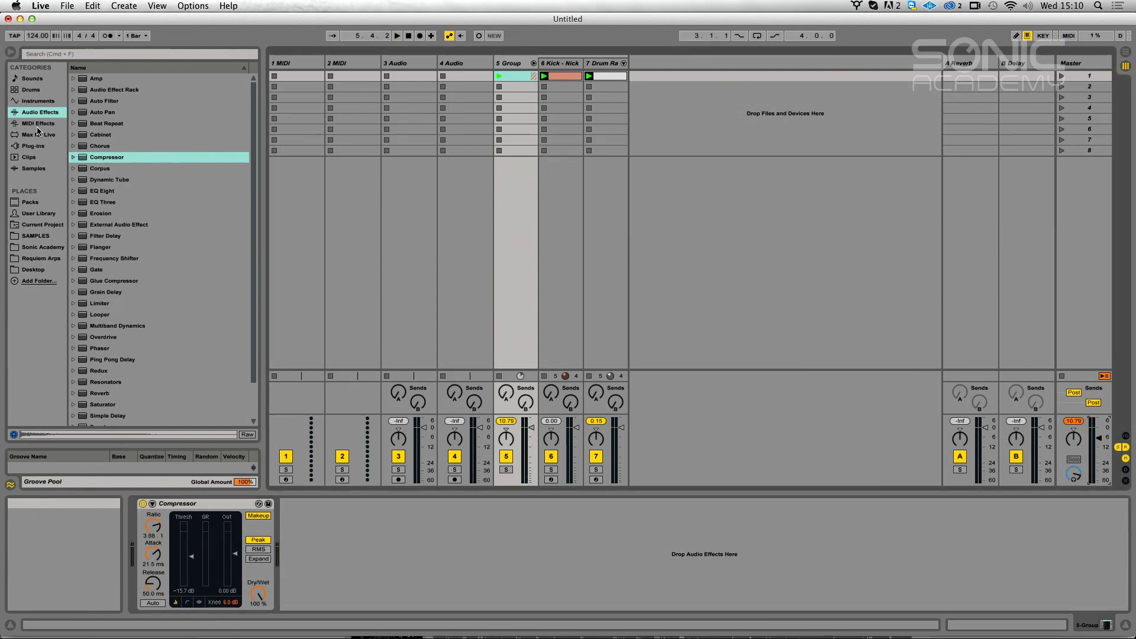
# Load FabFilter Pro-L from the Mastering plug-ins onto the Master track and start playback.
pyautogui.click(34, 146)
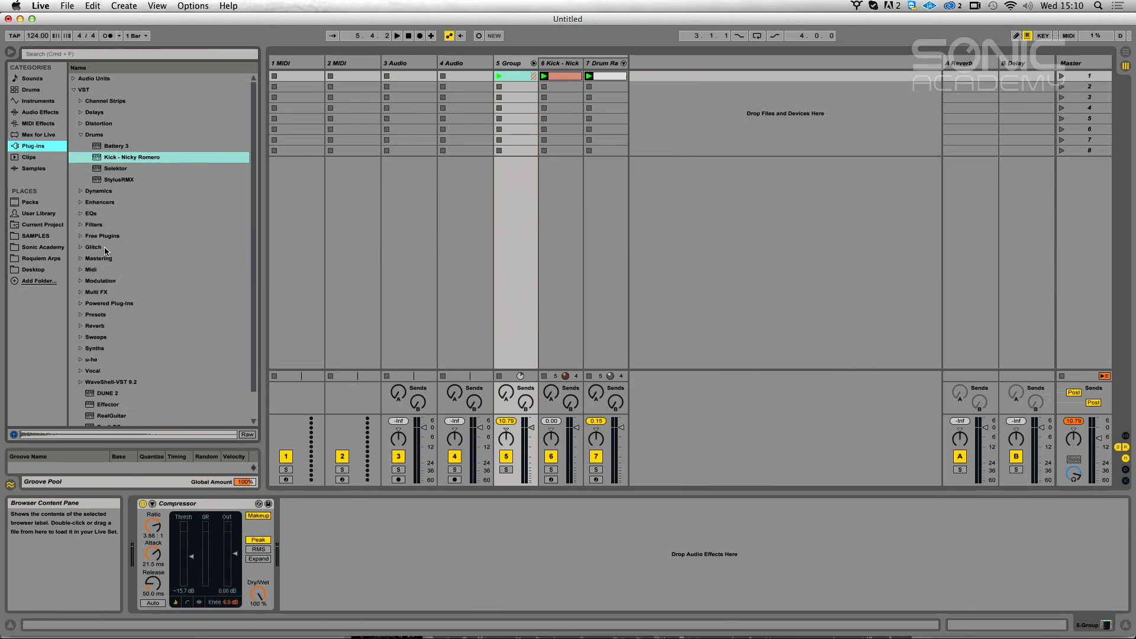
pyautogui.click(82, 135)
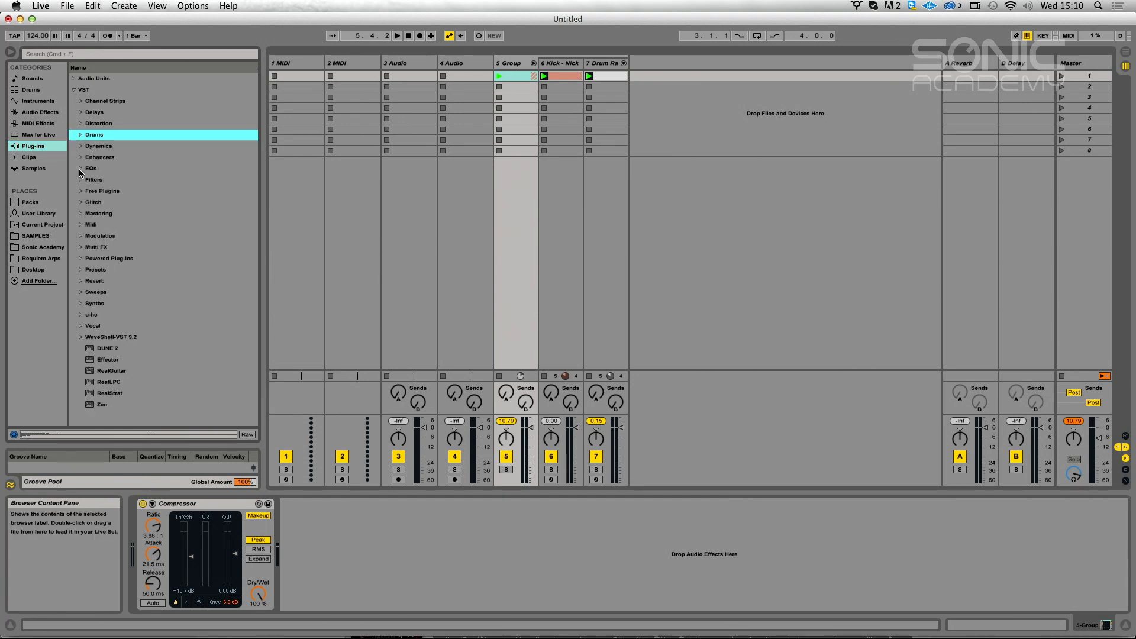
pyautogui.click(81, 213)
pyautogui.click(116, 225)
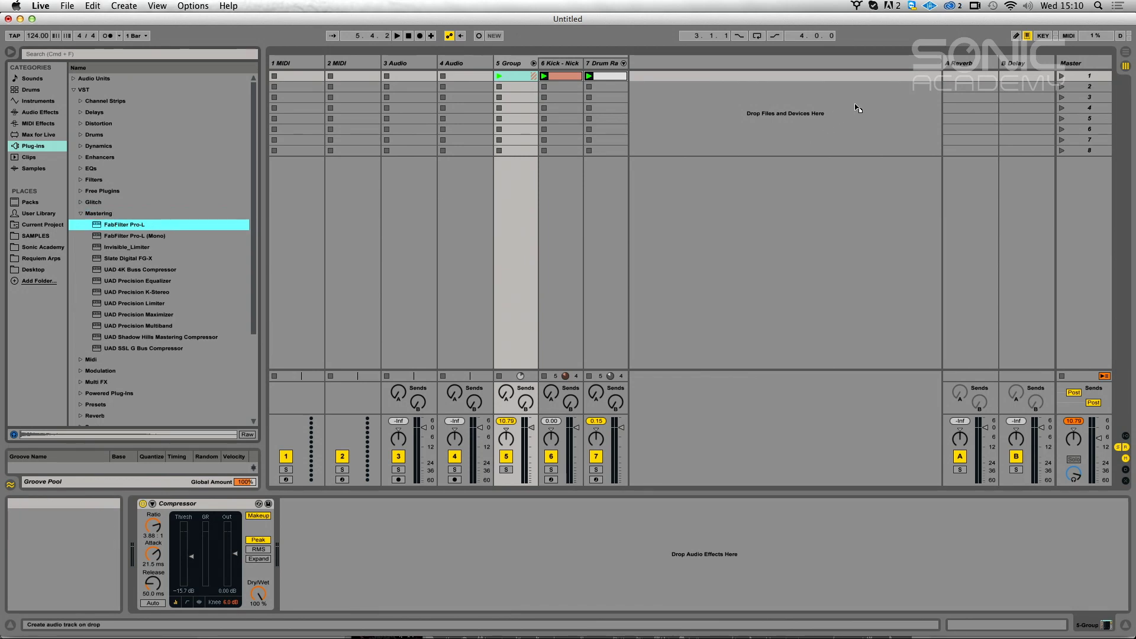
pyautogui.click(1095, 63)
pyautogui.press('Return')
pyautogui.press('space')
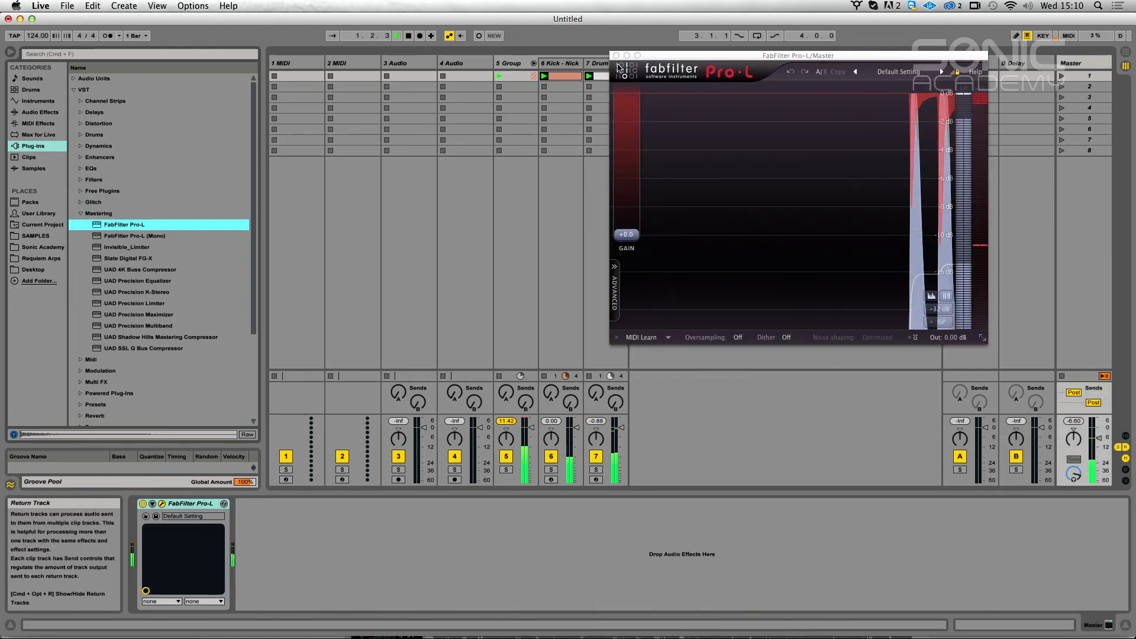
# Close Pro-L, lower the Drum Rack fader and raise the Master to about -1.6 dB.
pyautogui.click(617, 55)
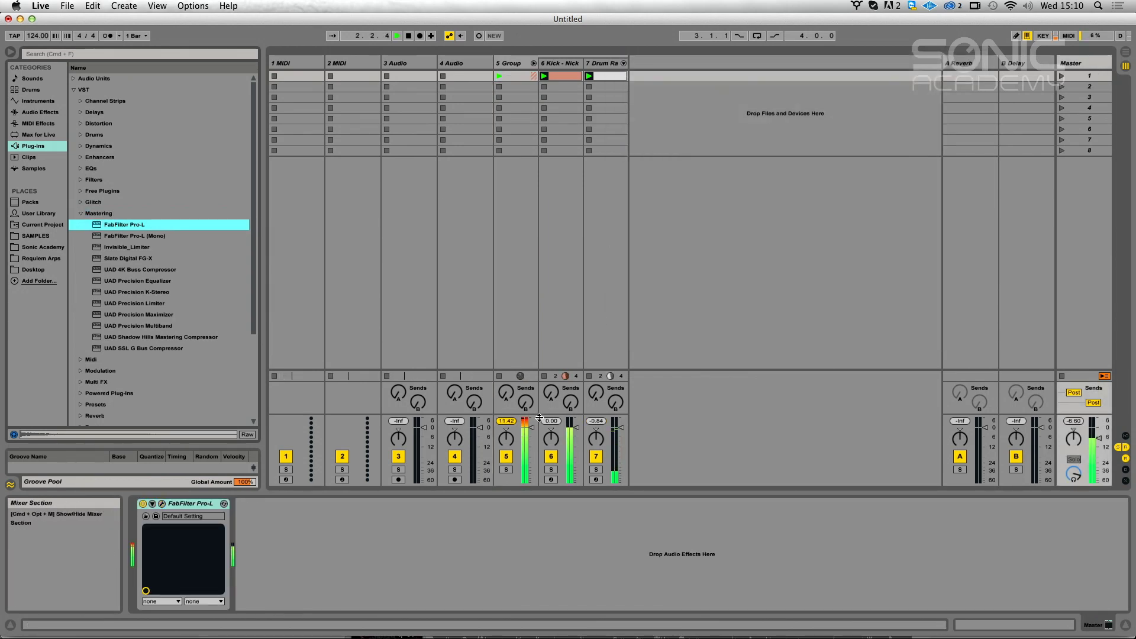
pyautogui.moveTo(532, 427); pyautogui.dragTo(532, 441)
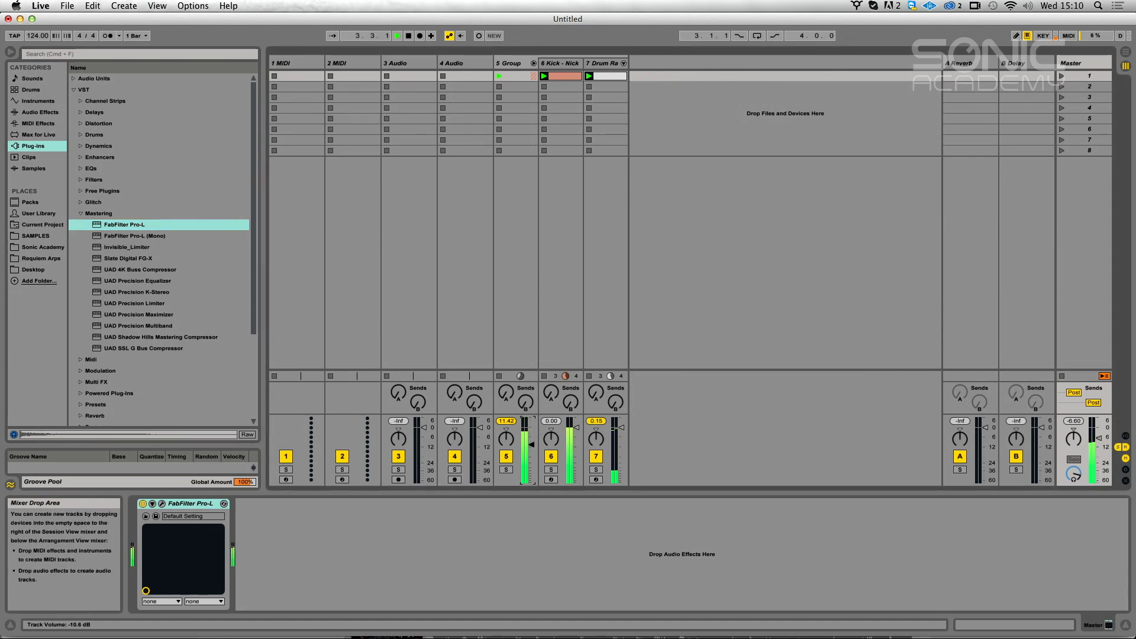
pyautogui.moveTo(1097, 439); pyautogui.dragTo(1098, 430)
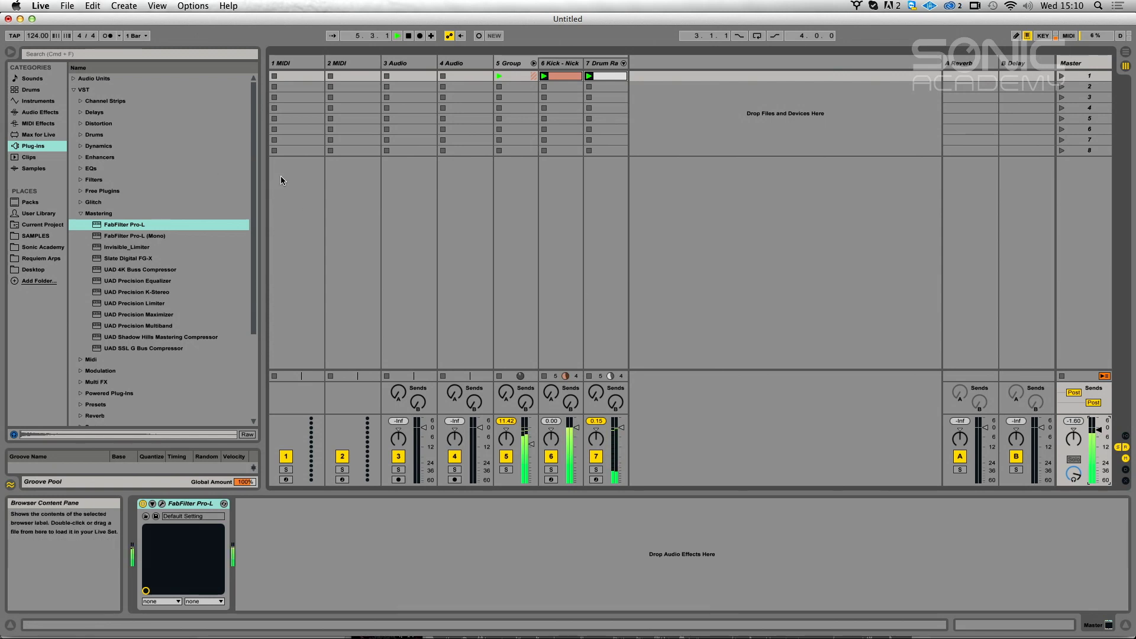
# A/B the 5 Group compressor against bypass, then set attack to 40.8 ms and ratio to 6:1.
pyautogui.click(519, 65)
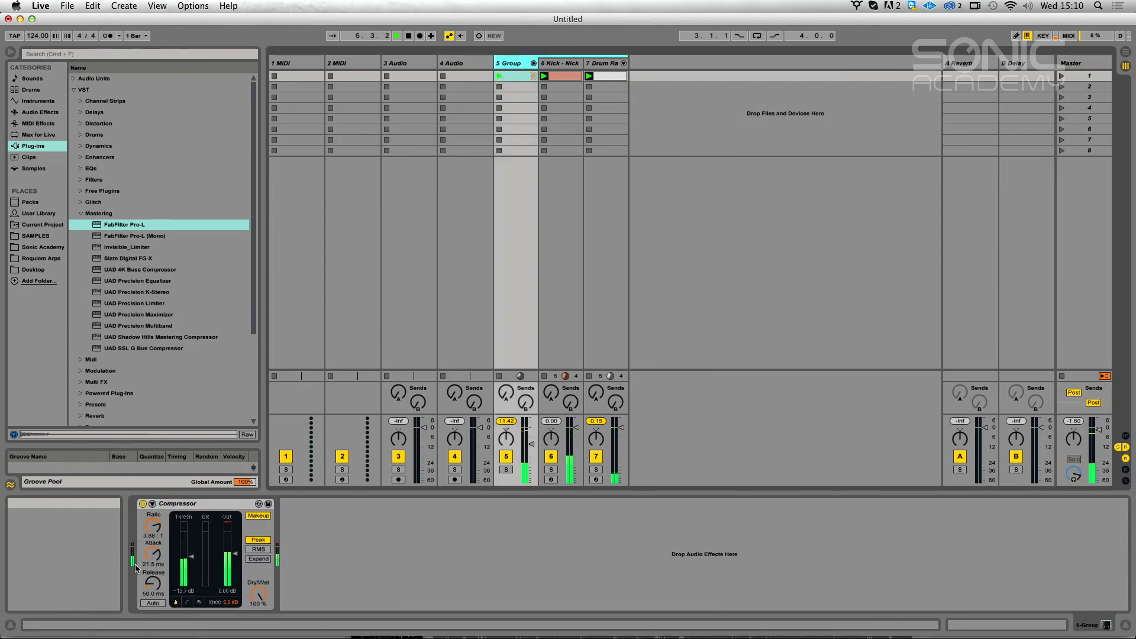
pyautogui.click(142, 504)
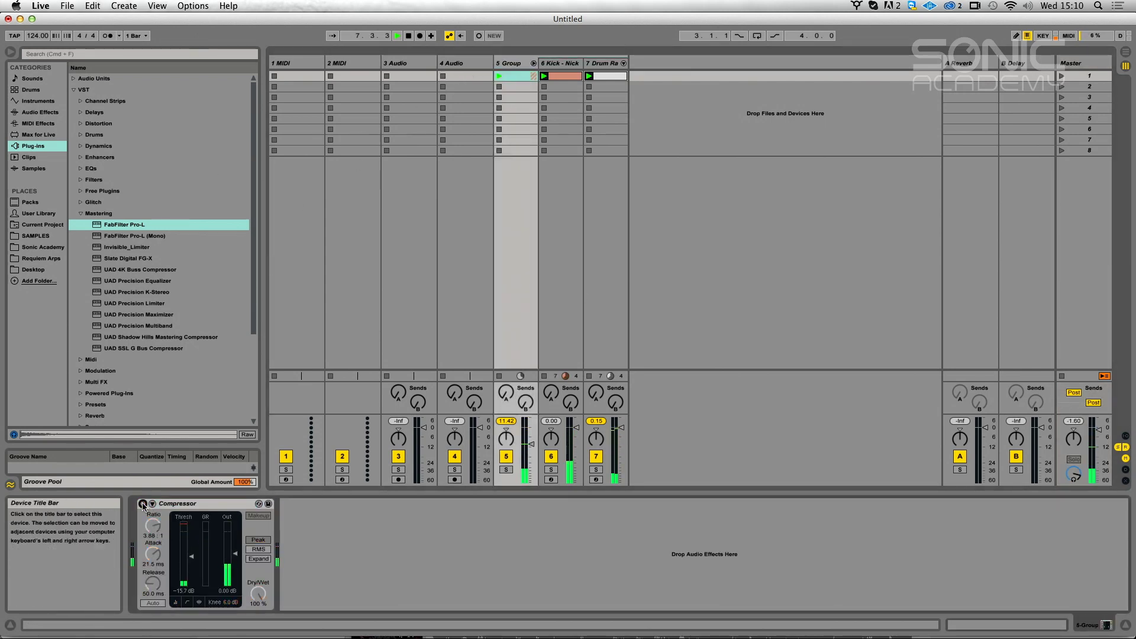
pyautogui.click(143, 504)
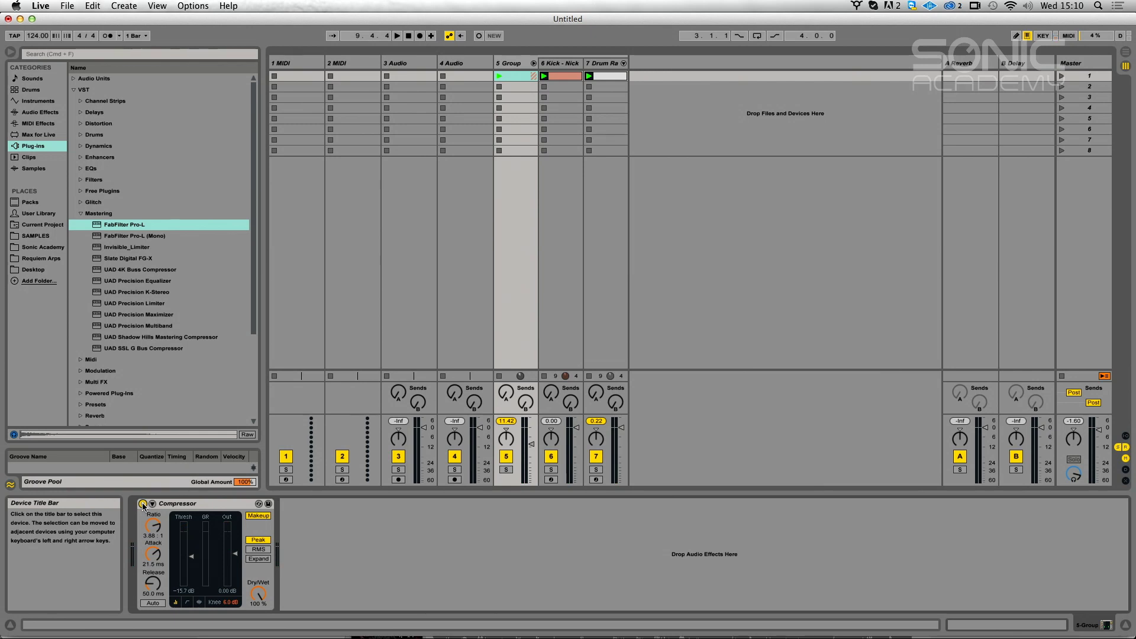
pyautogui.click(153, 553)
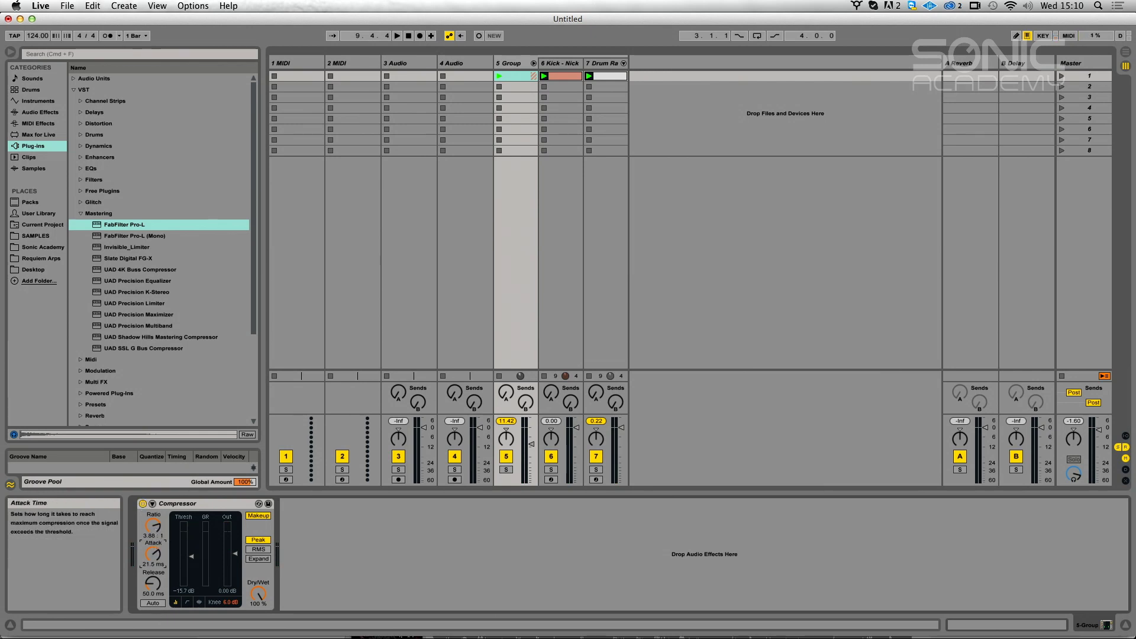
pyautogui.press('space')
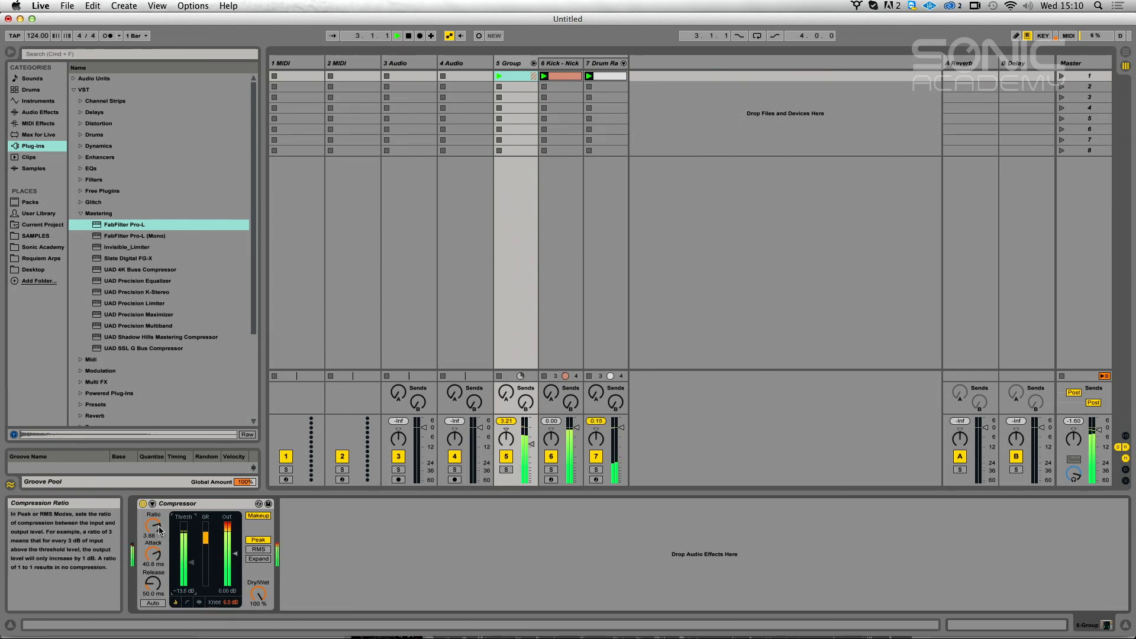
pyautogui.moveTo(159, 530); pyautogui.dragTo(159, 503)
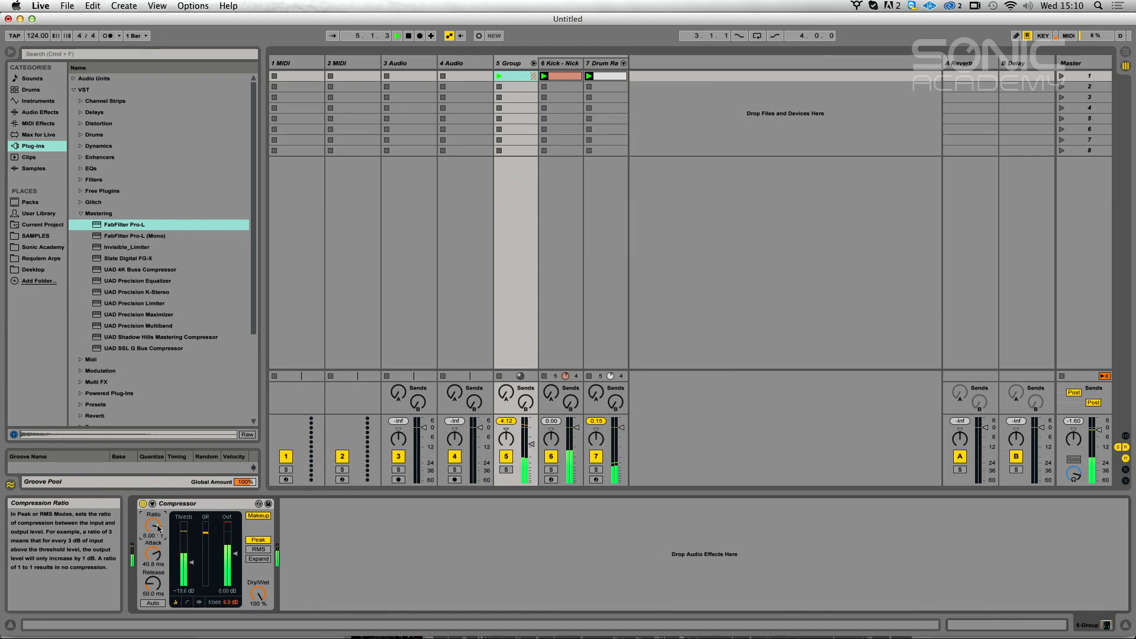
pyautogui.press('space')
# Set the UD Prog claps Simpler filter to HP12 and sweep its cutoff down to 951 Hz.
pyautogui.click(624, 63)
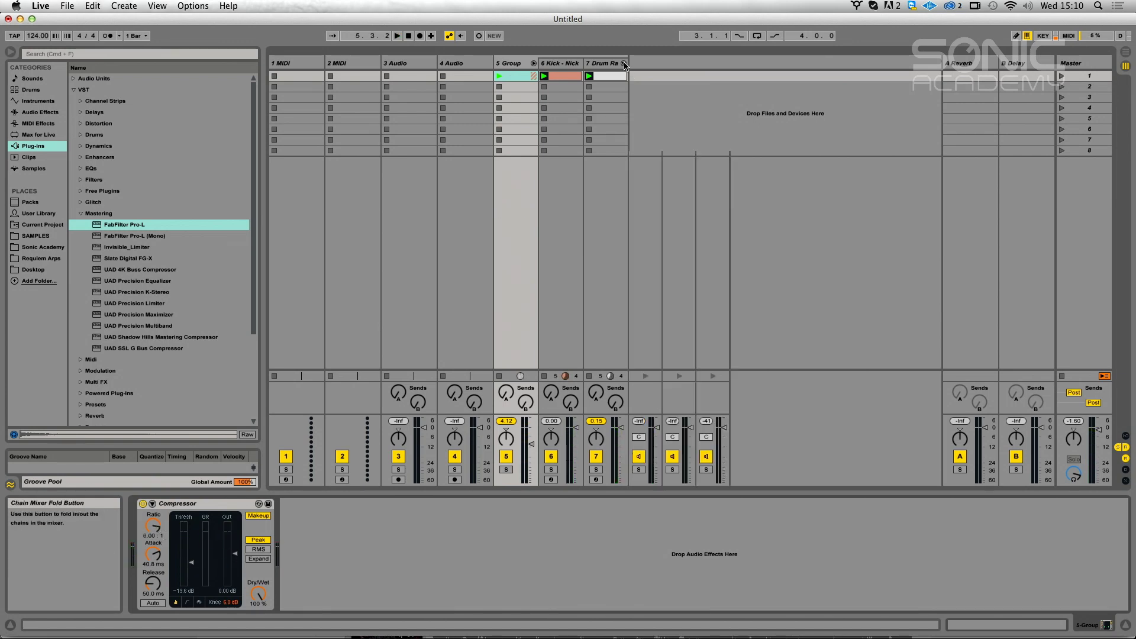
pyautogui.click(704, 68)
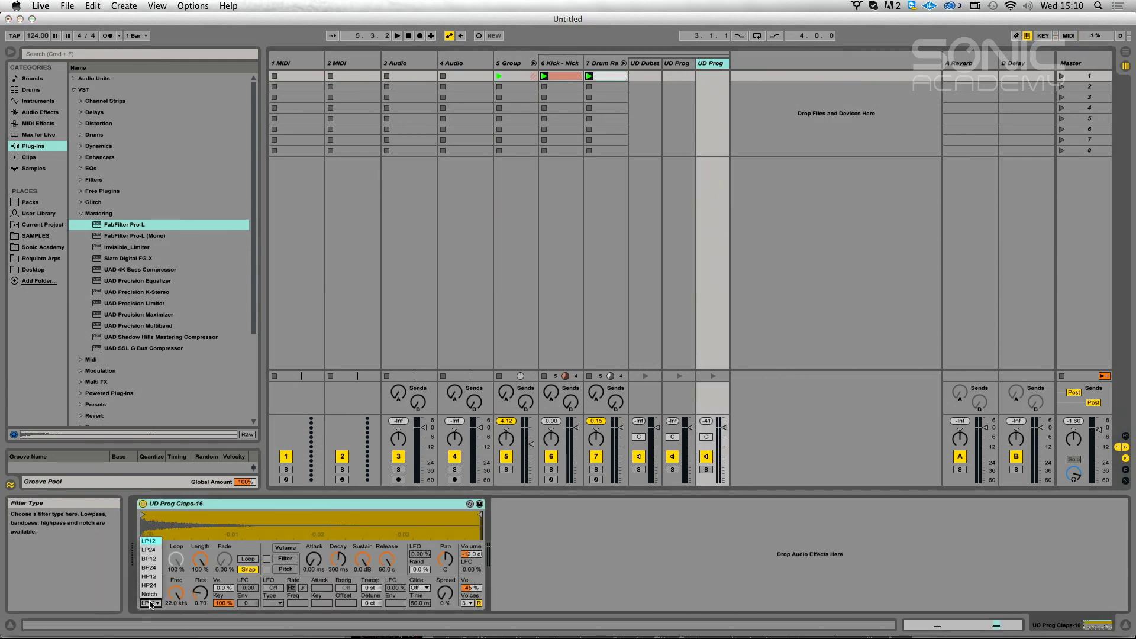
pyautogui.click(150, 602)
pyautogui.click(167, 585)
pyautogui.press('space')
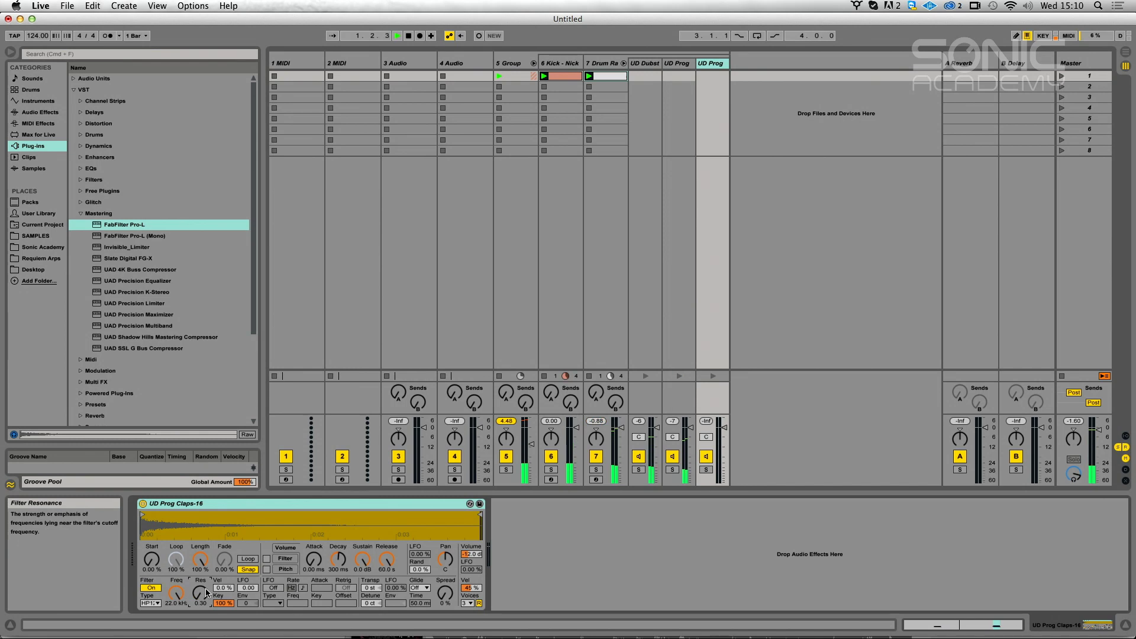
pyautogui.moveTo(176, 592); pyautogui.dragTo(175, 636)
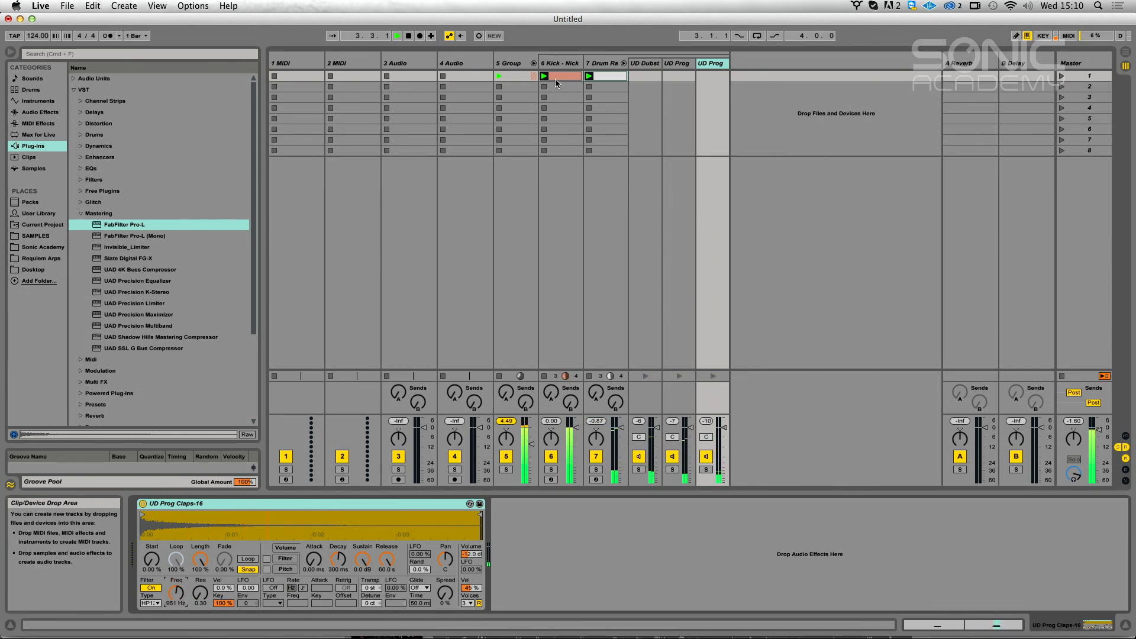
pyautogui.click(526, 64)
pyautogui.press('space')
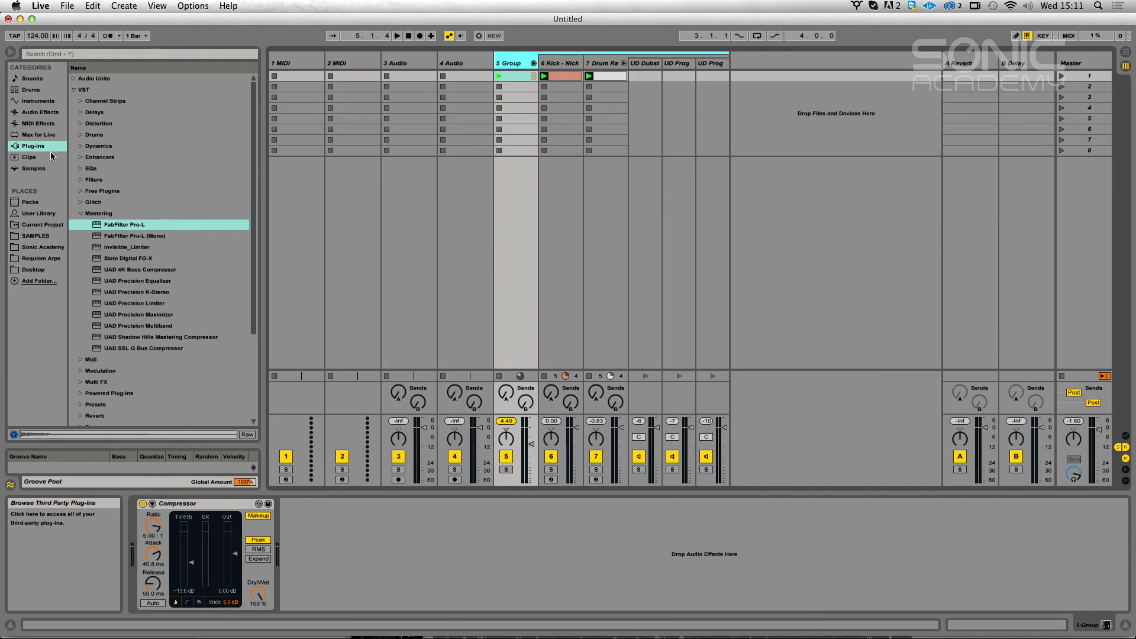
# Load ValhallaRoom onto the 5 Group track with the Gated > MediumGate preset.
pyautogui.click(80, 213)
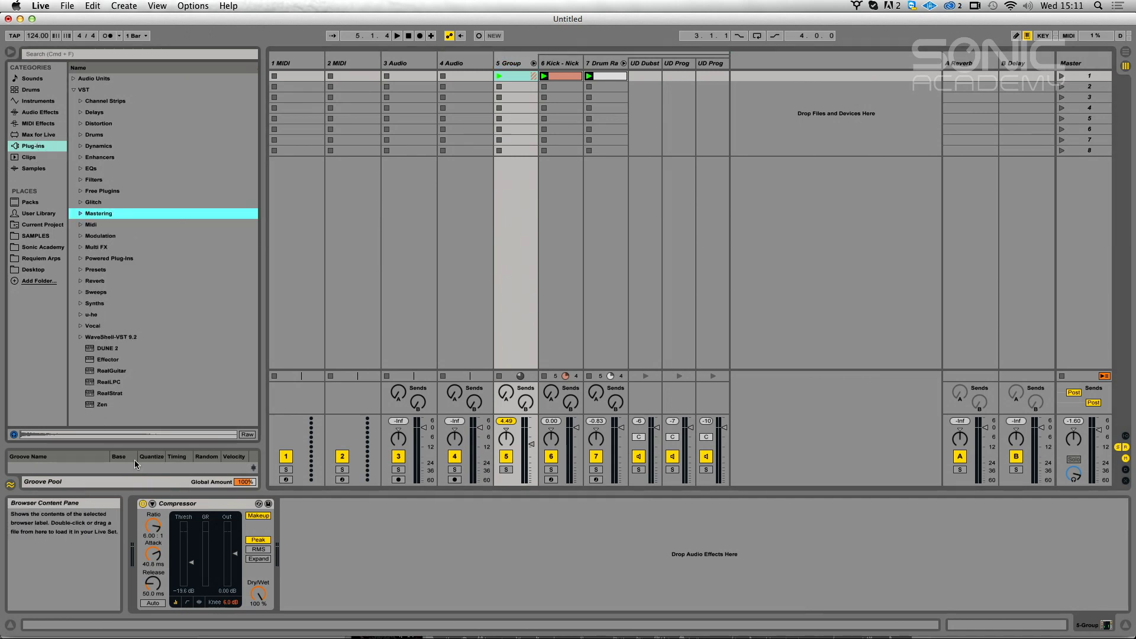
pyautogui.click(80, 280)
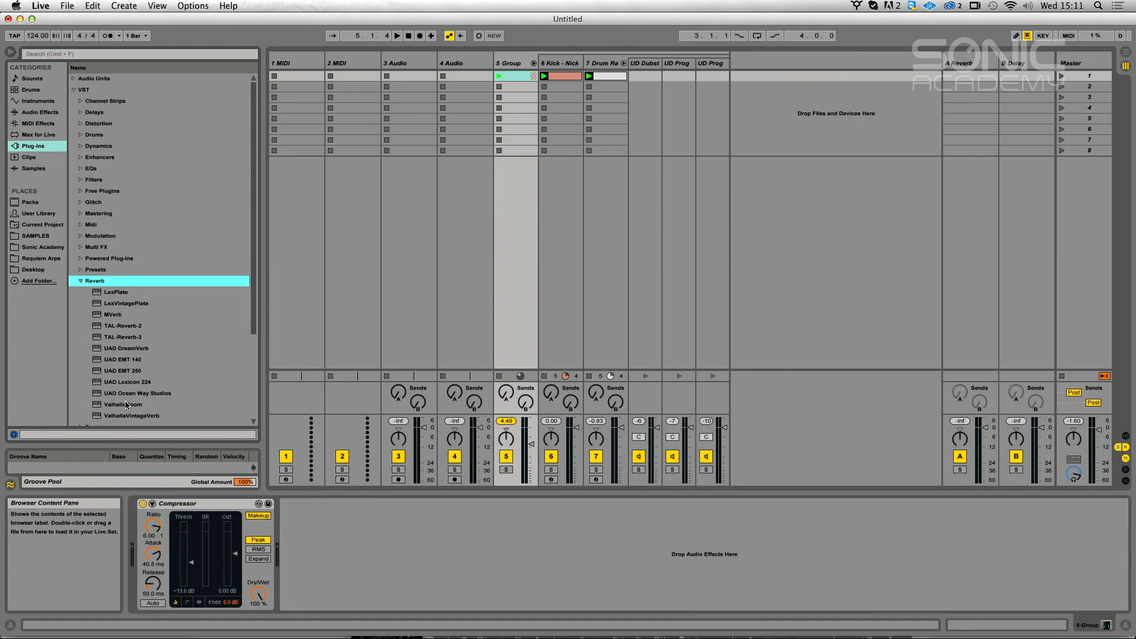
pyautogui.doubleClick(125, 404)
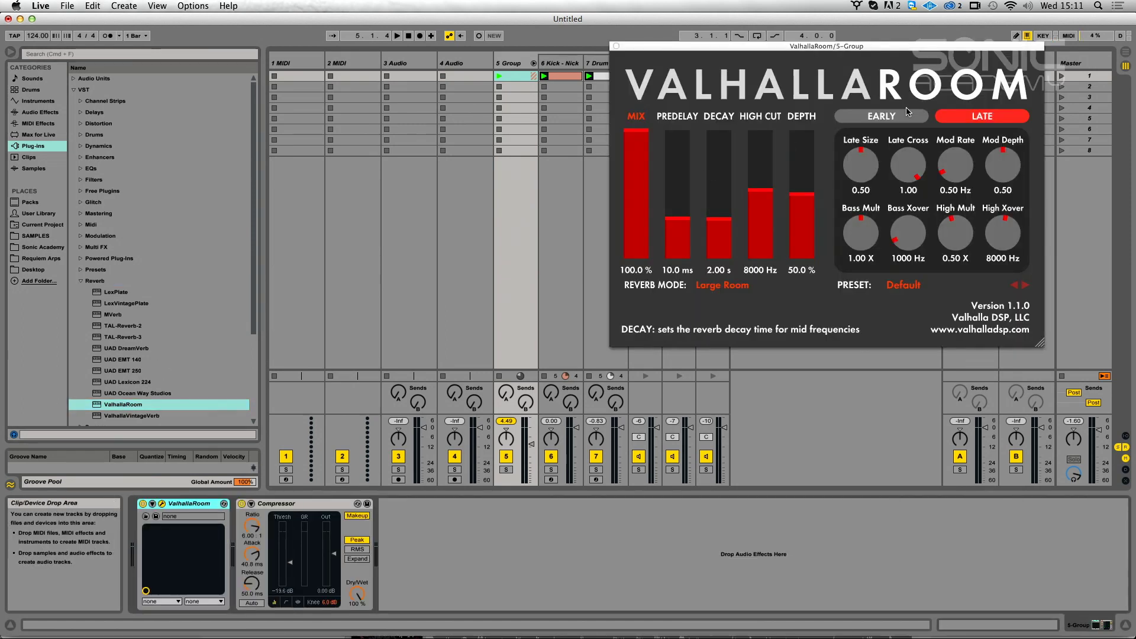
pyautogui.click(904, 285)
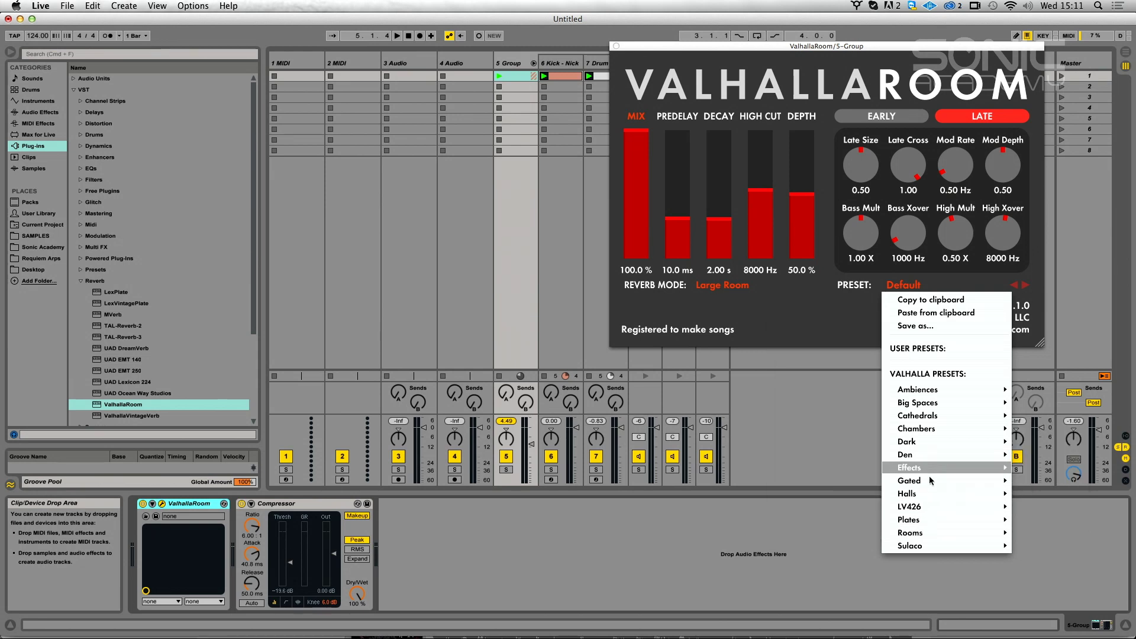
pyautogui.moveTo(930, 493)
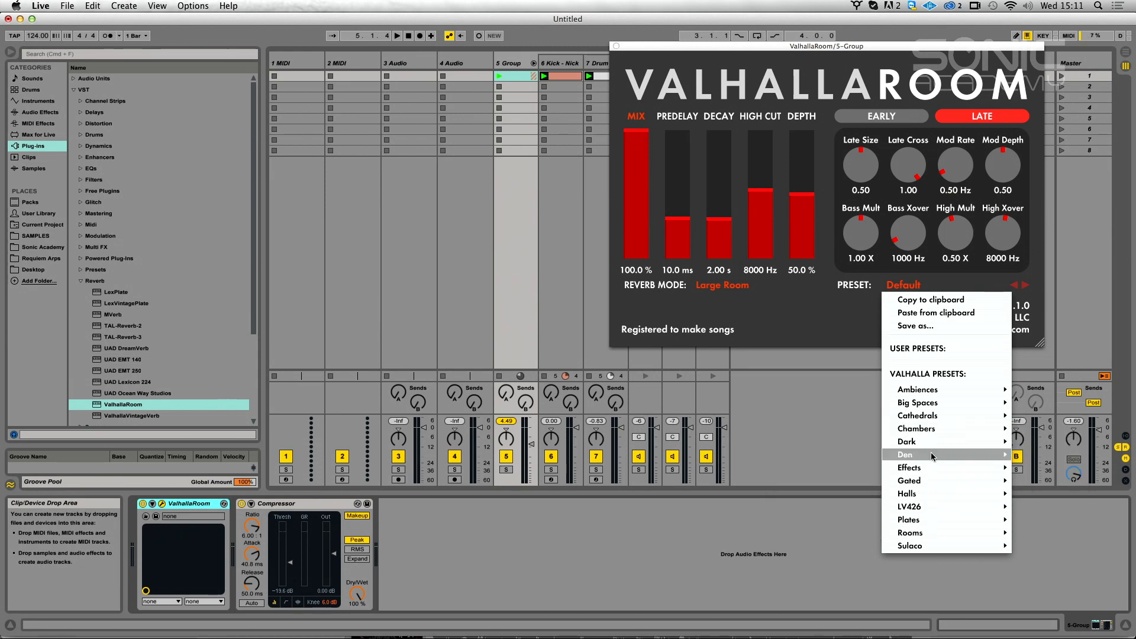
pyautogui.moveTo(931, 467)
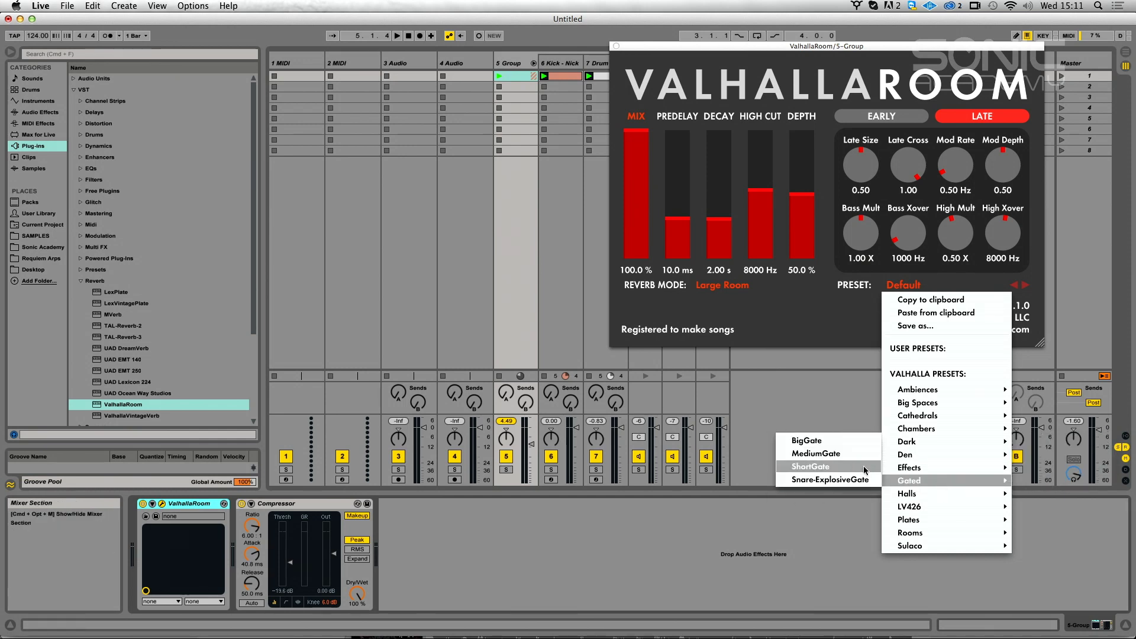
pyautogui.click(835, 459)
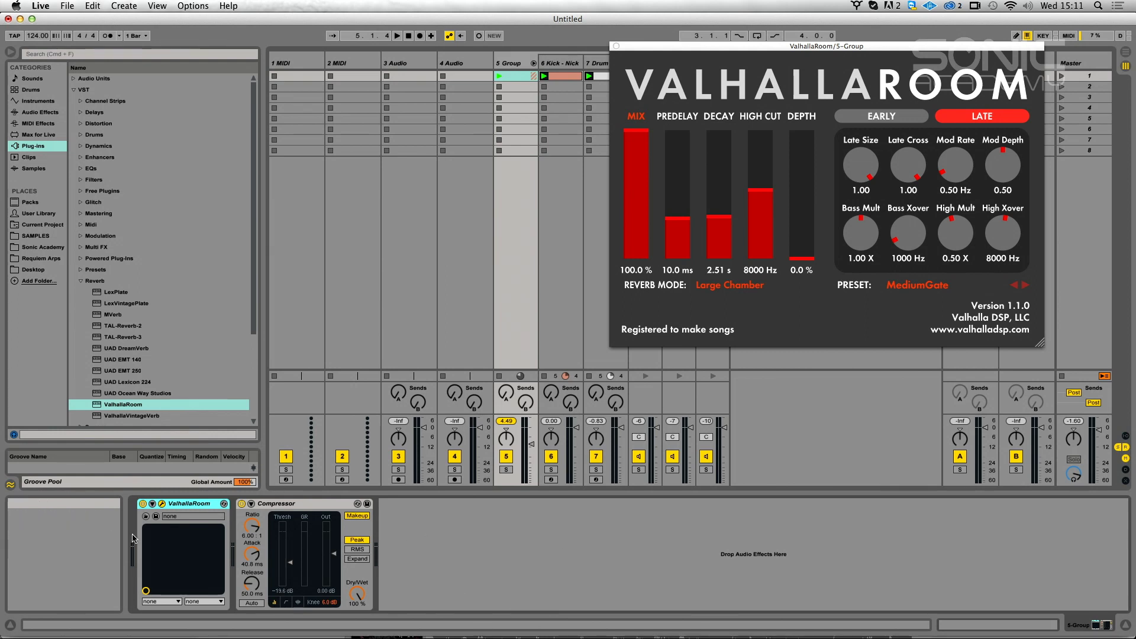
# Lower the ValhallaRoom mix to about 9% while playing, then close its editor.
pyautogui.press('space')
pyautogui.moveTo(630, 145); pyautogui.dragTo(635, 249)
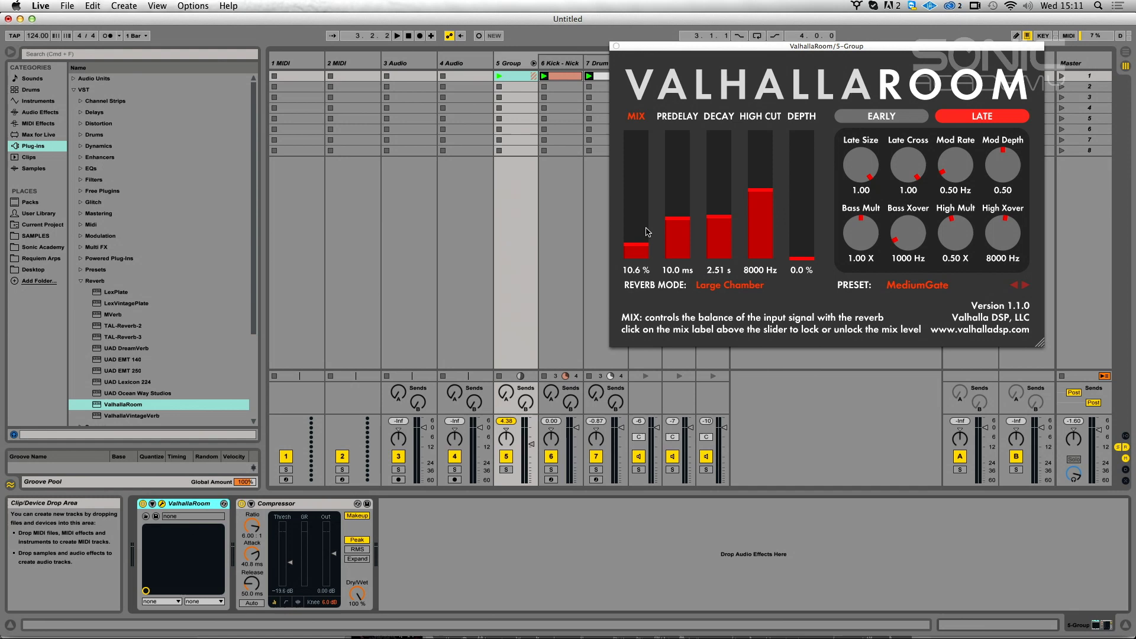
pyautogui.moveTo(637, 233)
pyautogui.mouseDown()
pyautogui.moveTo(635, 127)
pyautogui.moveTo(634, 230)
pyautogui.mouseUp()
pyautogui.press('space')
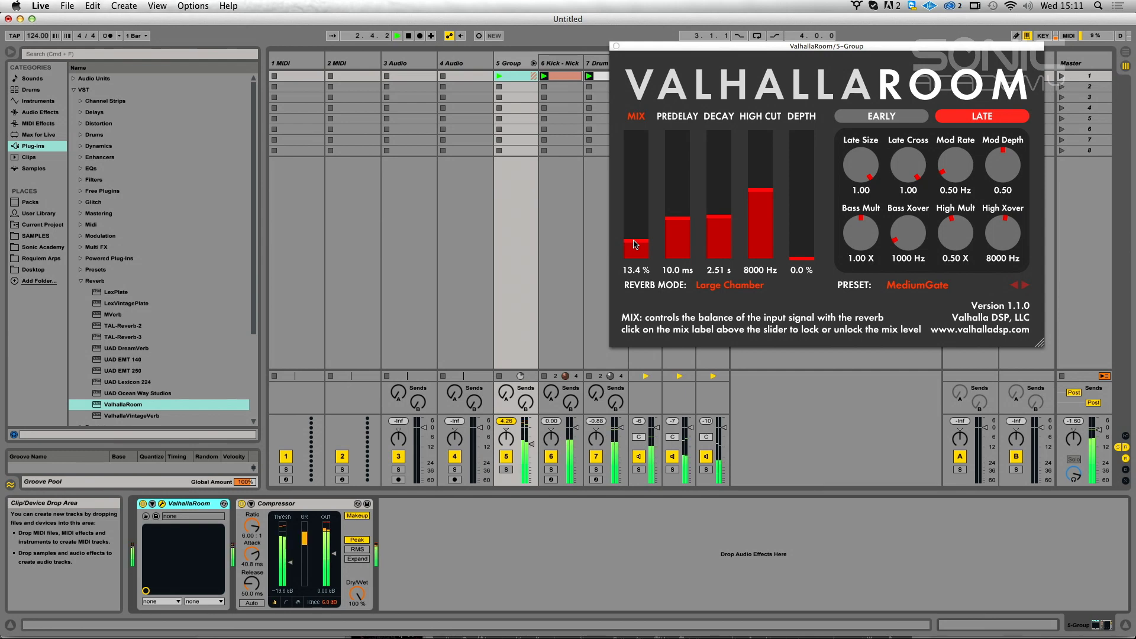
pyautogui.click(616, 46)
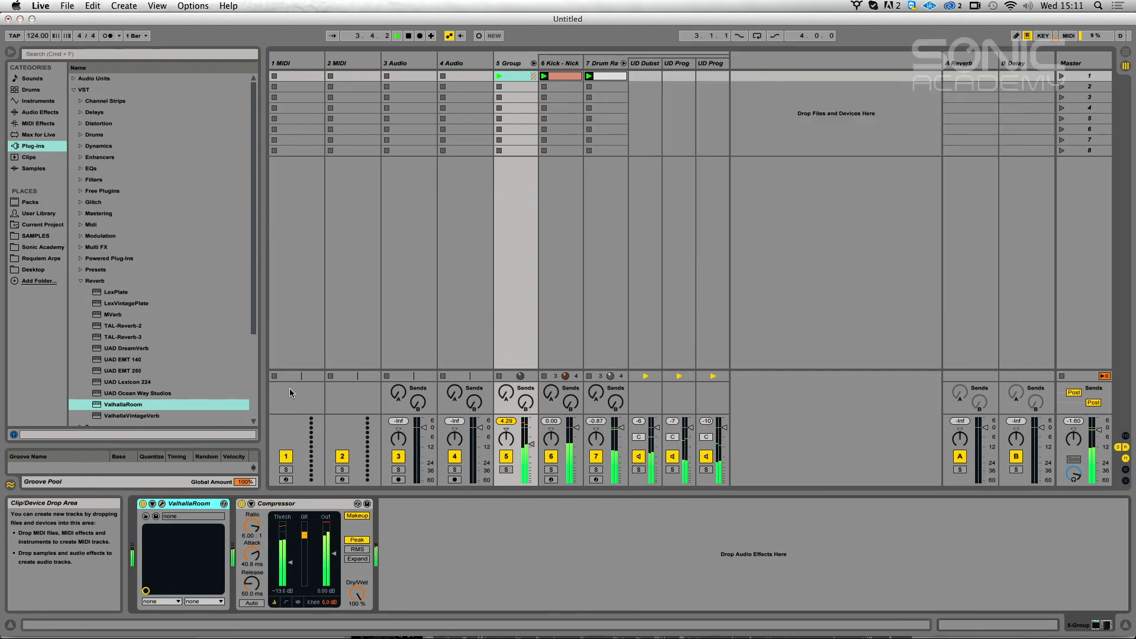
pyautogui.click(162, 503)
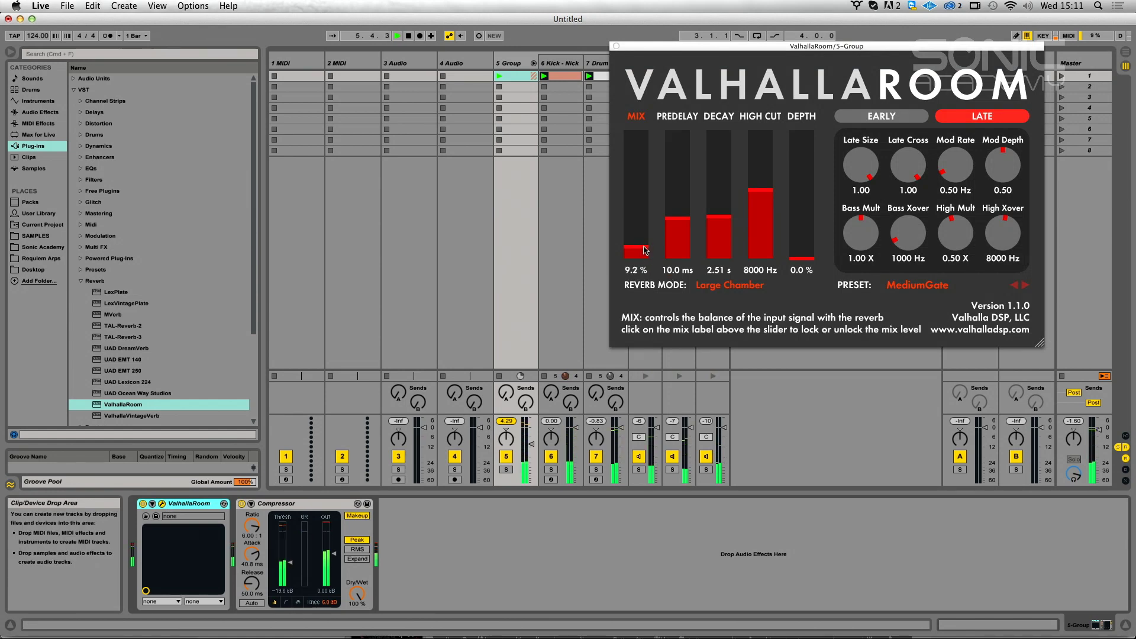
pyautogui.click(616, 46)
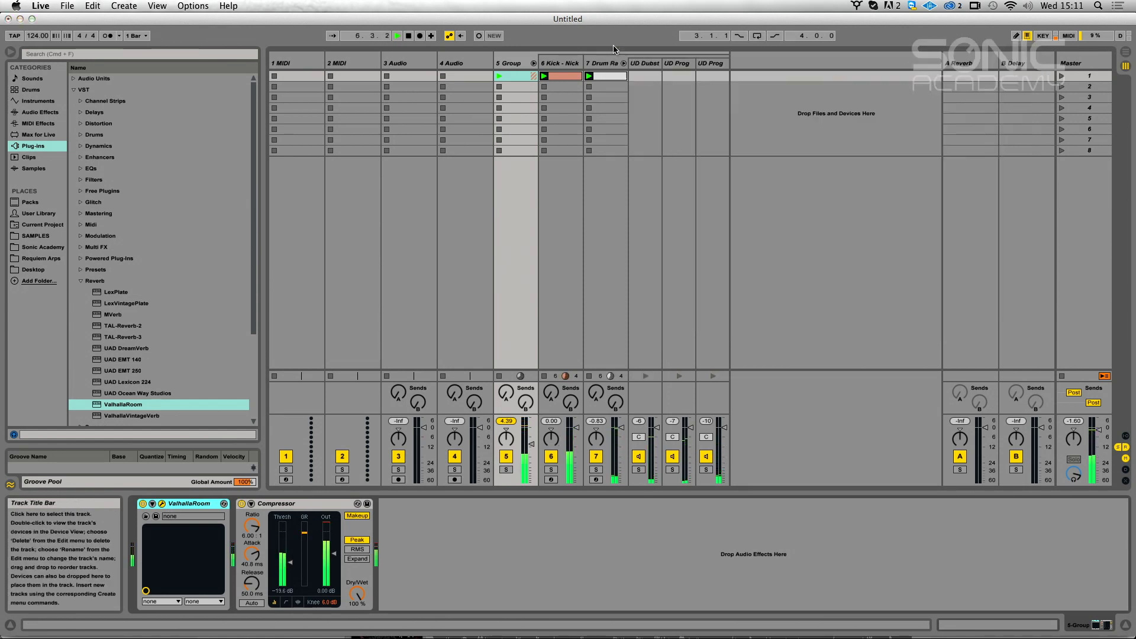
# Insert Overdrive after the 5 Group compressor and lower its bandpass centre to 2.11 kHz.
pyautogui.click(467, 553)
pyautogui.press('space')
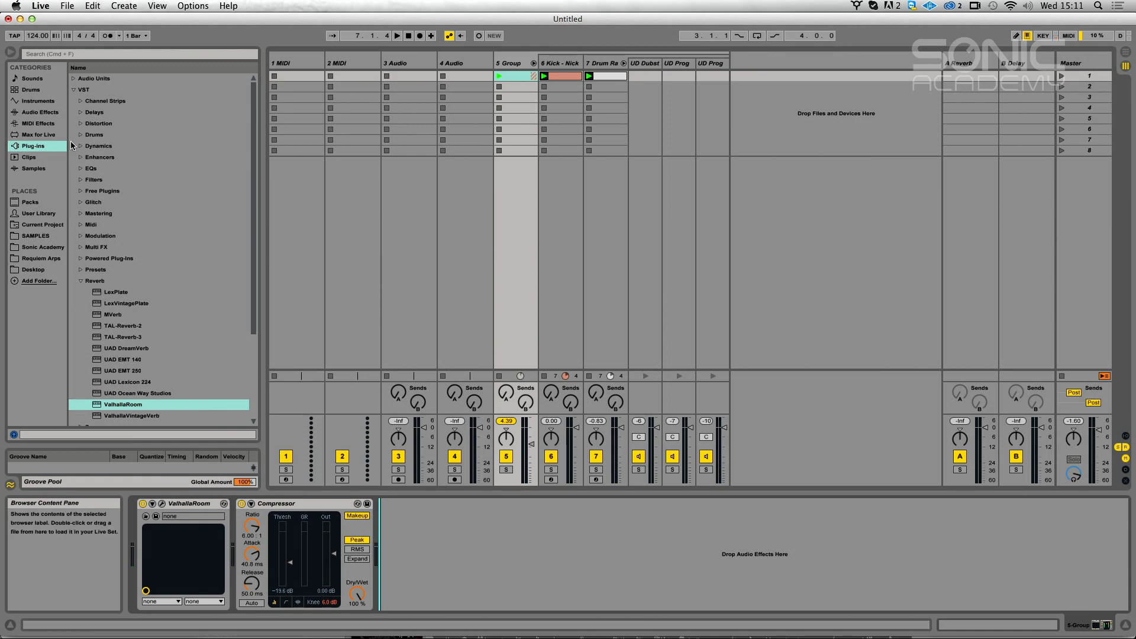
pyautogui.click(42, 113)
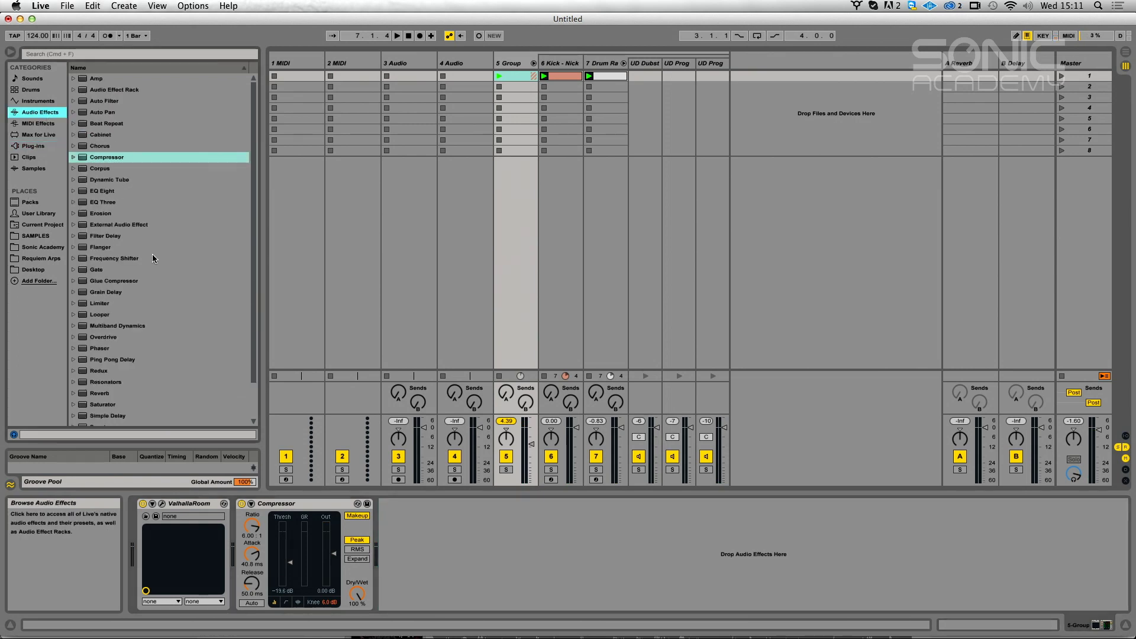
pyautogui.click(87, 337)
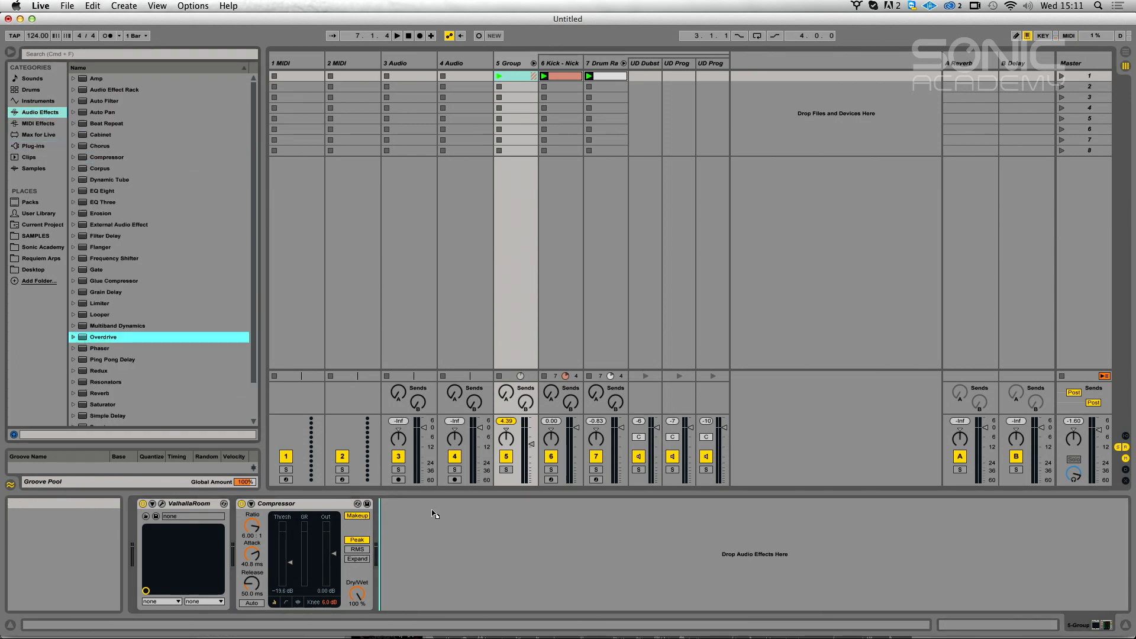
pyautogui.press('space')
pyautogui.moveTo(435, 514); pyautogui.dragTo(413, 515)
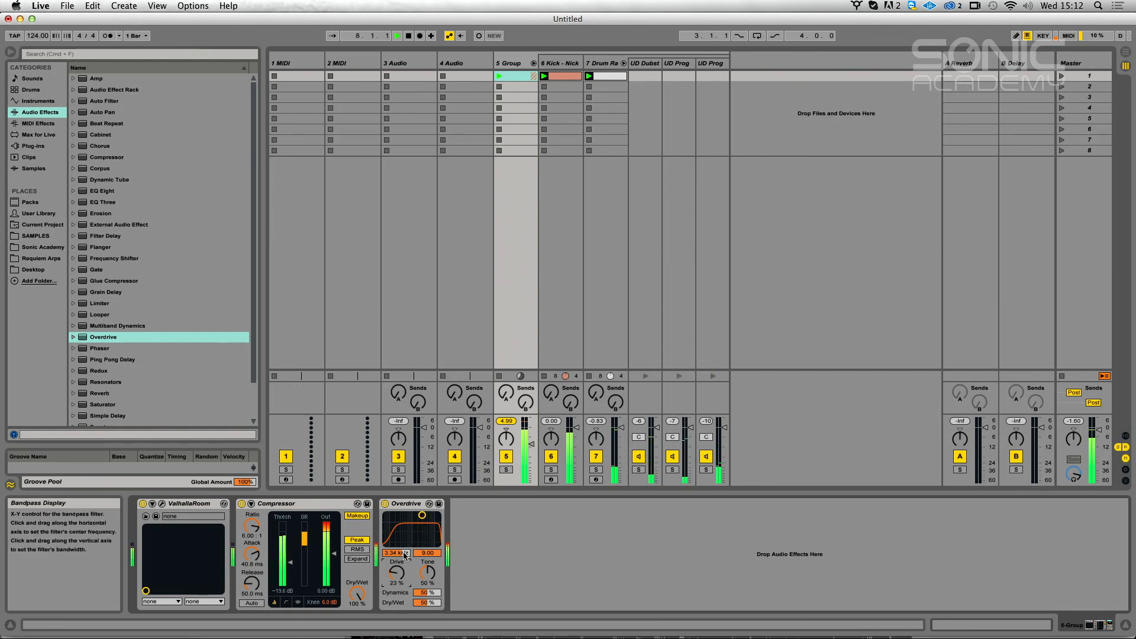
pyautogui.moveTo(405, 554); pyautogui.dragTo(405, 560)
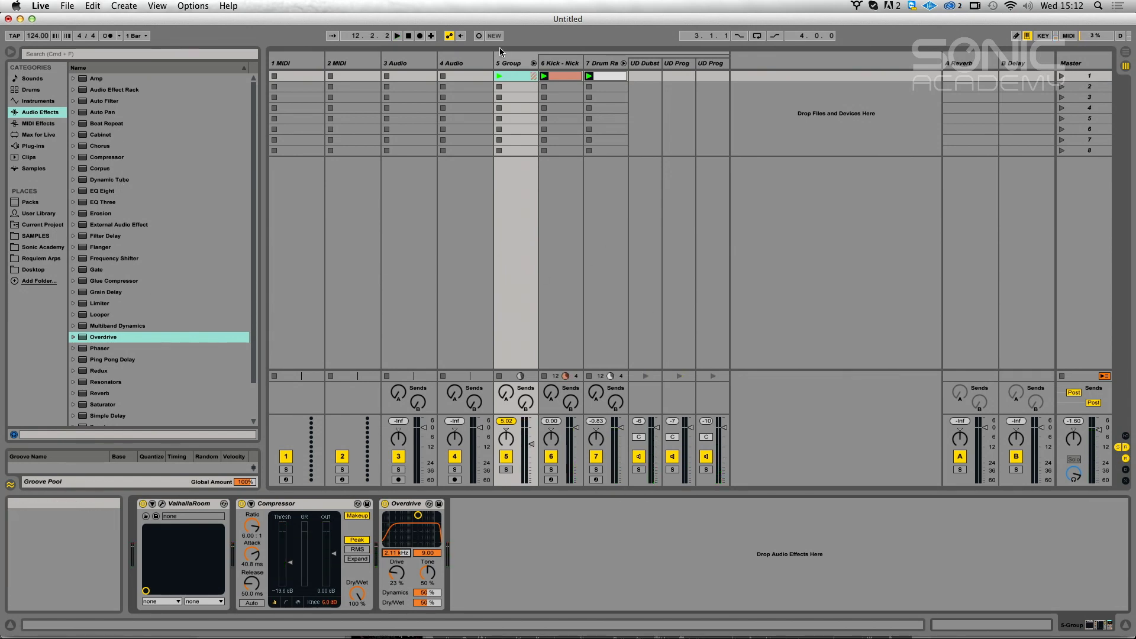
# Duplicate the Kick track, move the copy ahead of Group as track 5, and launch its clip.
pyautogui.rightClick(559, 64)
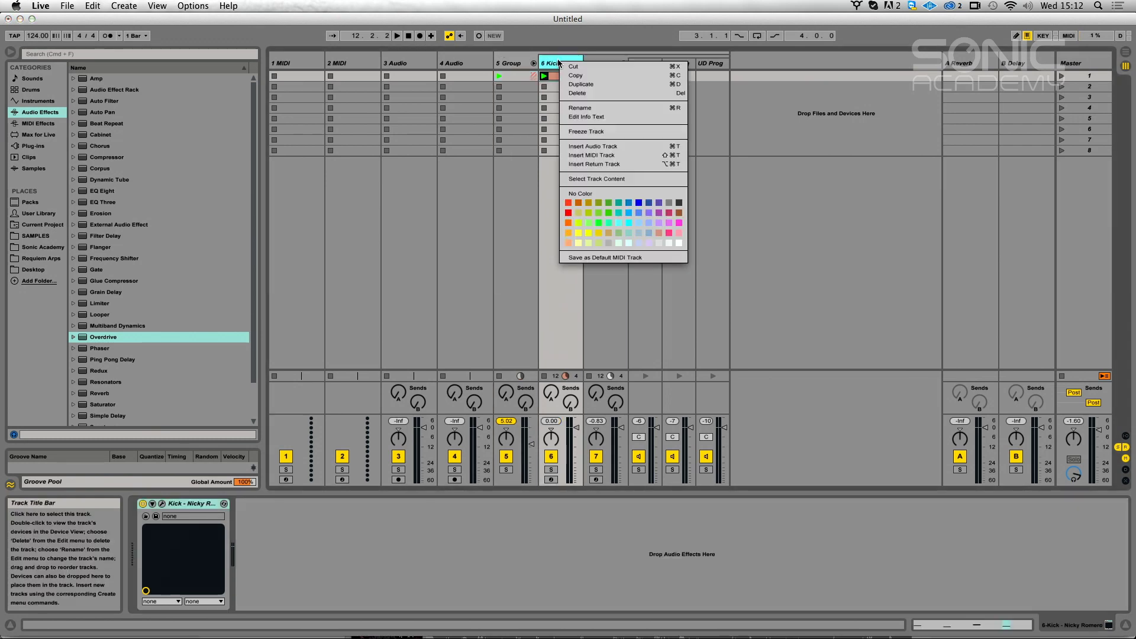
pyautogui.click(623, 84)
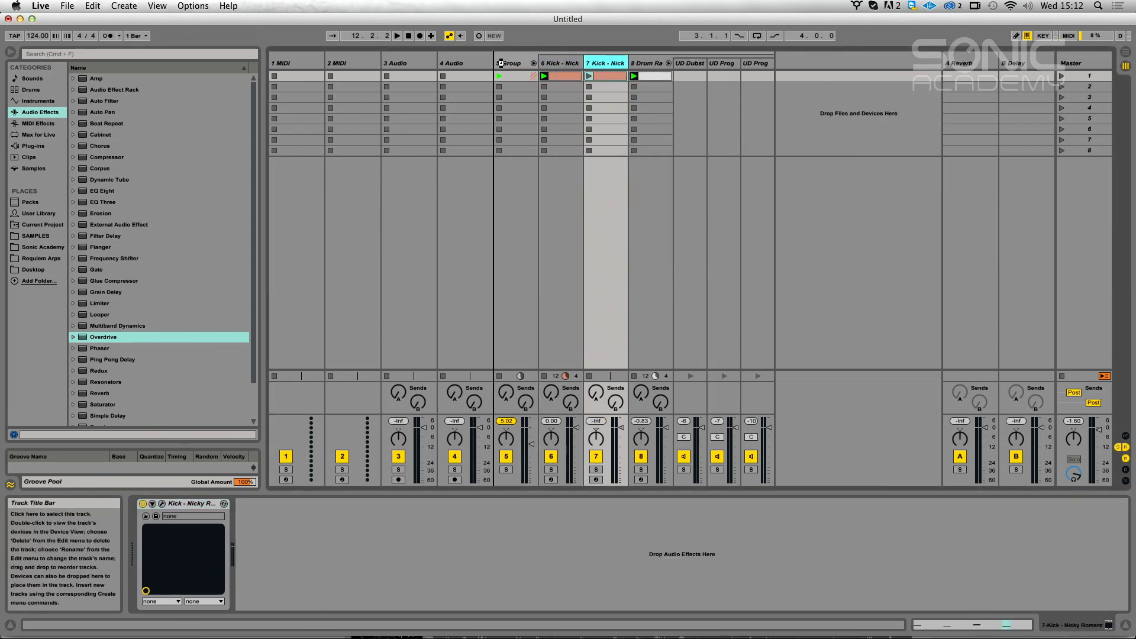
pyautogui.moveTo(501, 63); pyautogui.dragTo(500, 64)
pyautogui.press('space')
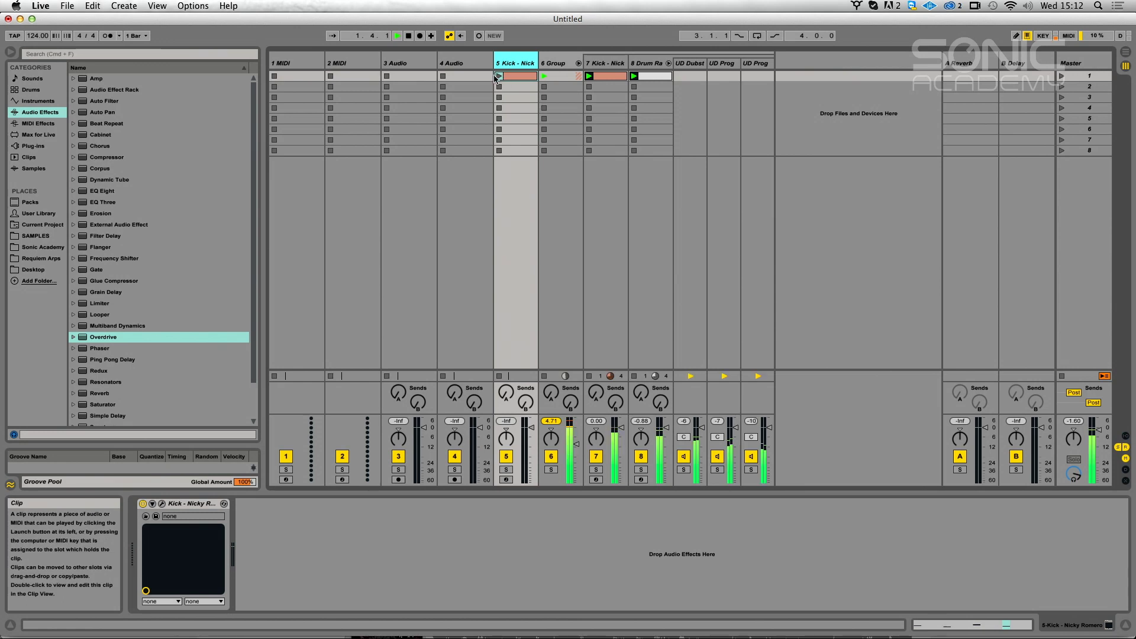
pyautogui.click(496, 76)
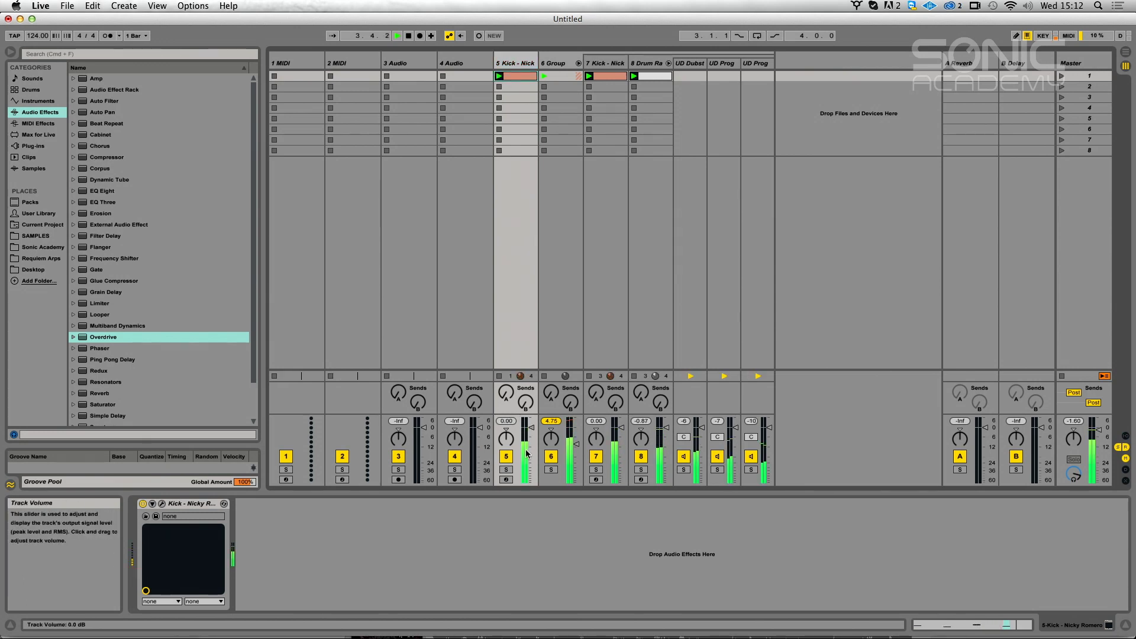
# Solo the new kick track and open its Kick – Nicky Romero synth window.
pyautogui.click(506, 469)
pyautogui.press('space')
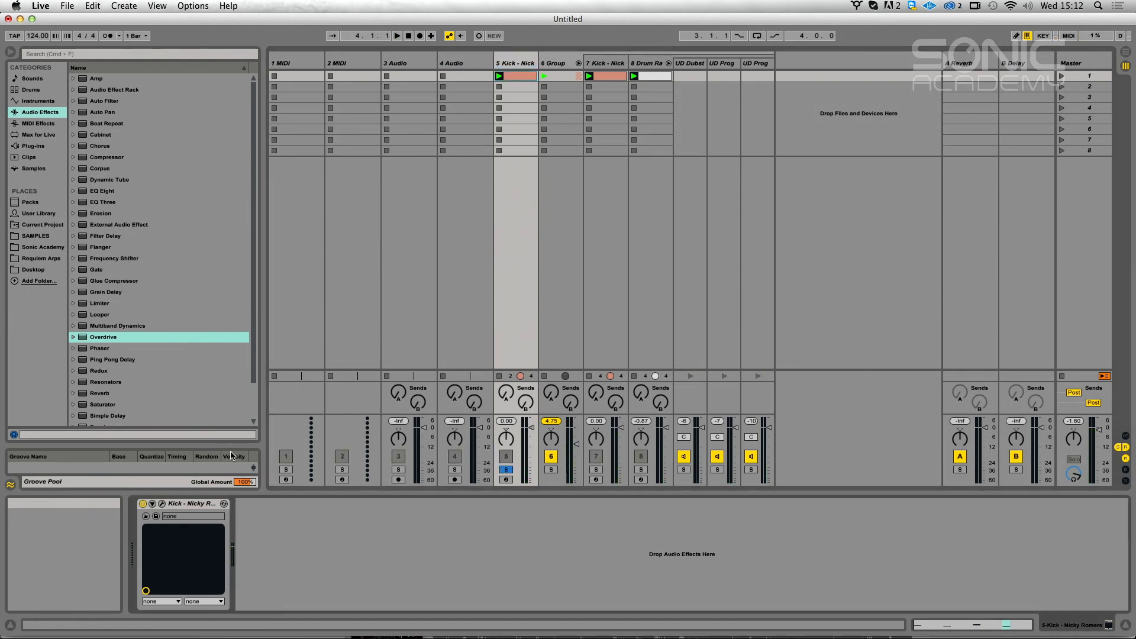
pyautogui.click(162, 503)
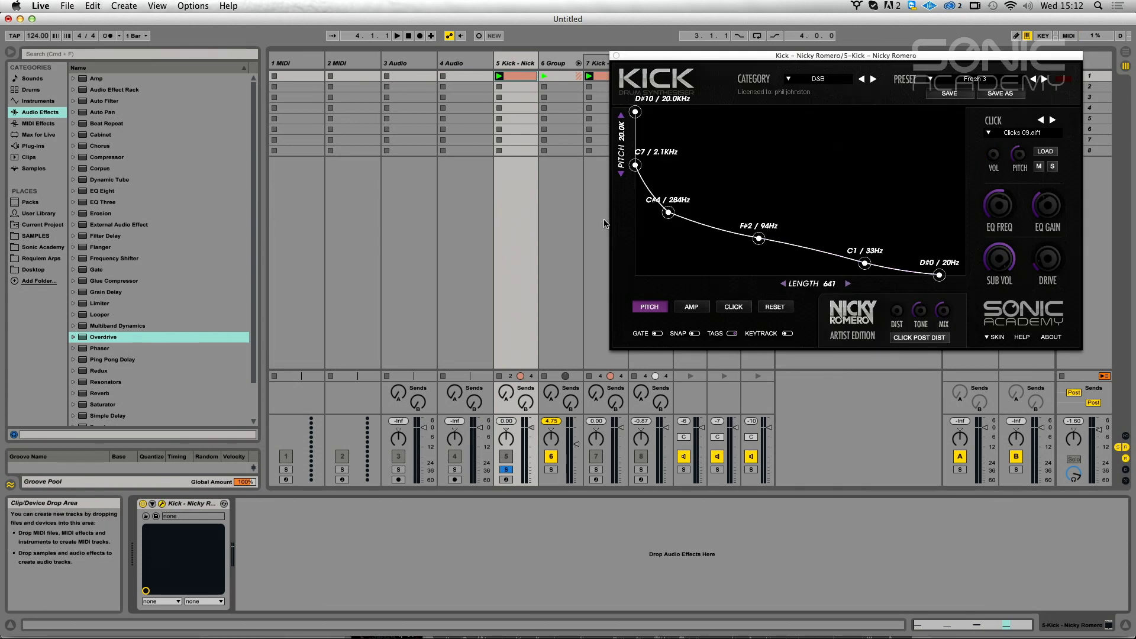
# Make the new kick's AMP envelope start from silence, drop one node, then unsolo and close the synth.
pyautogui.press('space')
pyautogui.click(691, 308)
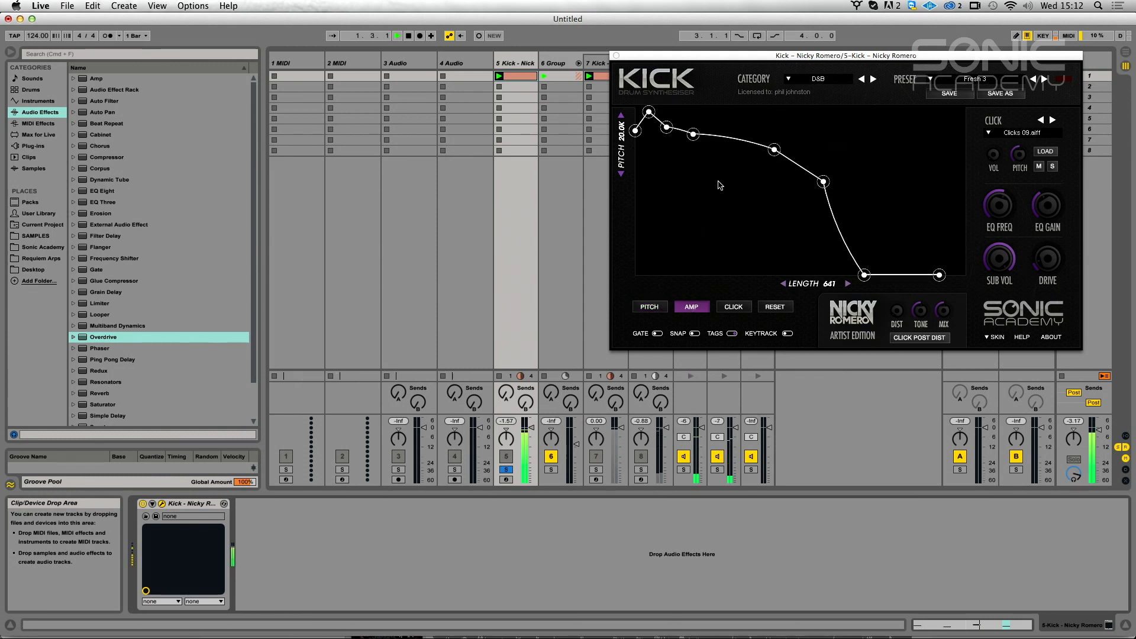
pyautogui.moveTo(636, 131); pyautogui.dragTo(635, 274)
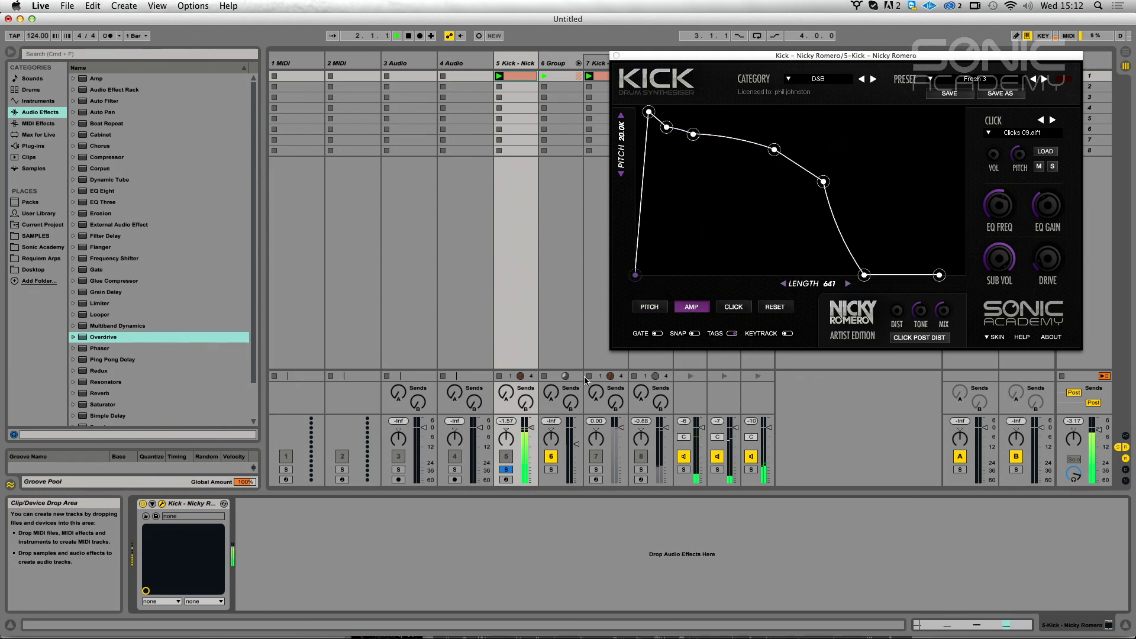
pyautogui.doubleClick(649, 112)
pyautogui.moveTo(670, 146); pyautogui.dragTo(669, 188)
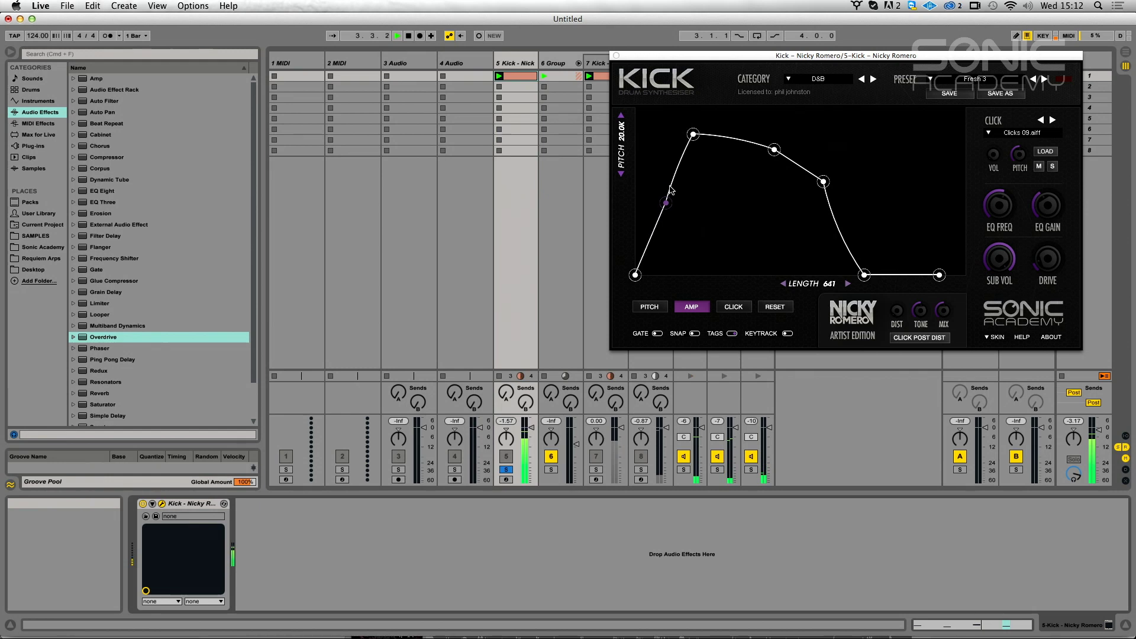
pyautogui.moveTo(698, 151); pyautogui.dragTo(698, 165)
pyautogui.moveTo(778, 166); pyautogui.dragTo(785, 151)
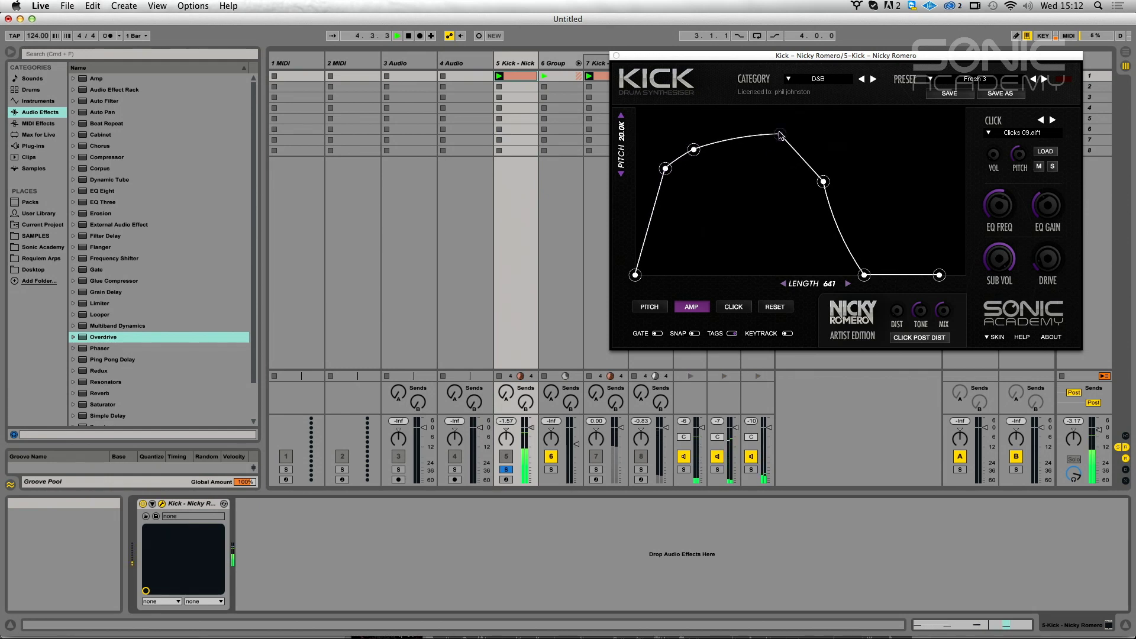
pyautogui.moveTo(830, 180); pyautogui.dragTo(833, 172)
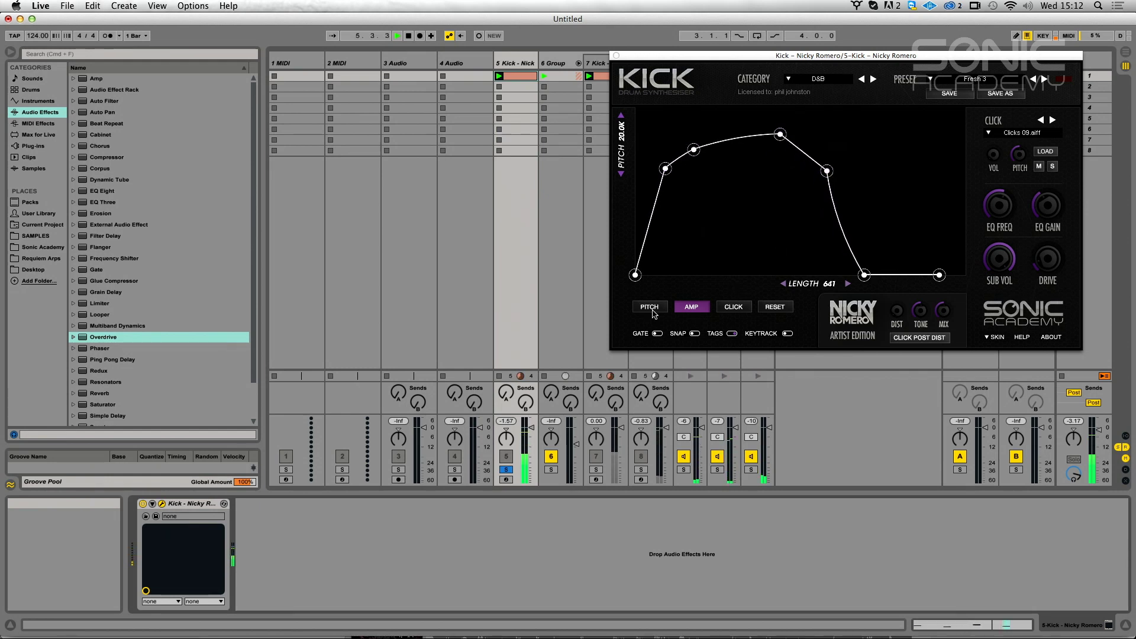
pyautogui.click(507, 470)
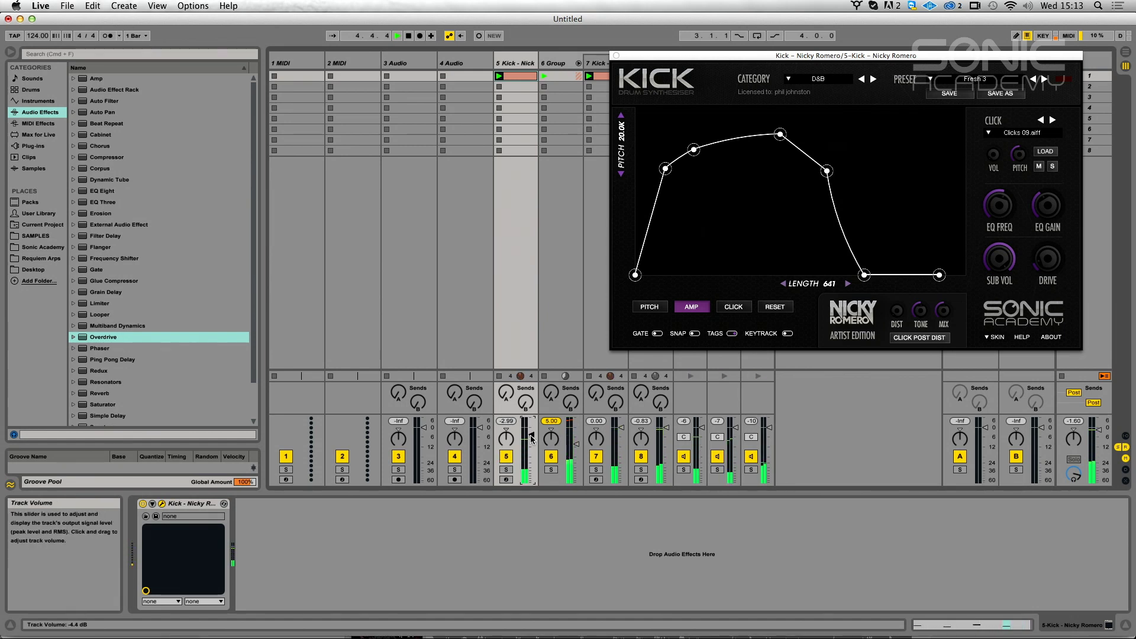
pyautogui.click(615, 56)
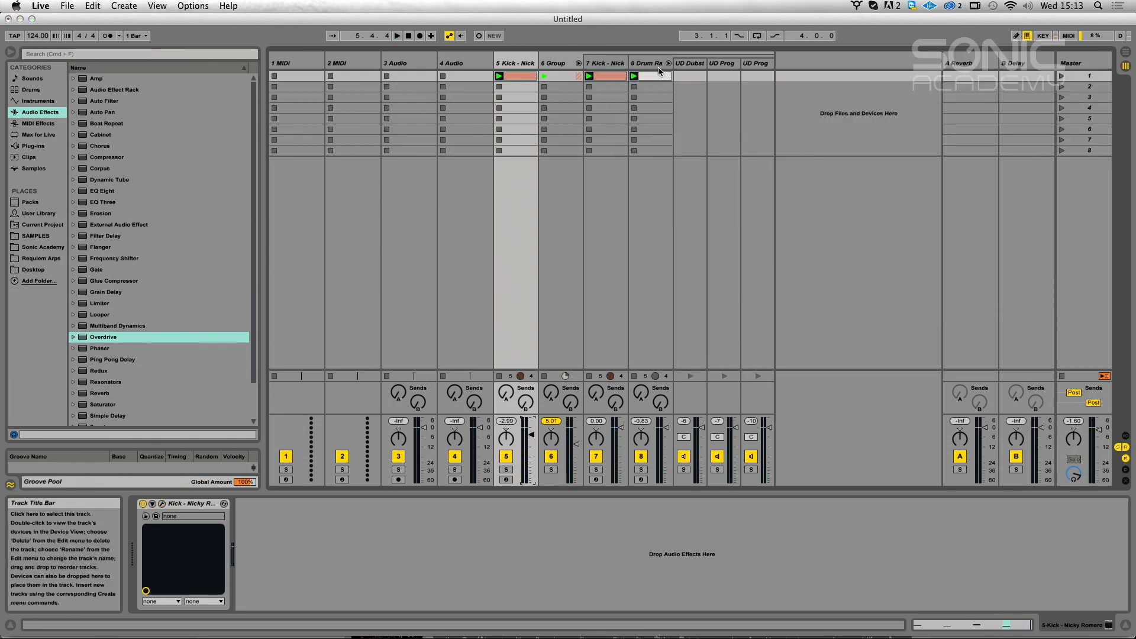
# Browse Sonic Academy's ULTIMATE DRUMS - Progressive > UD Prog Hats and audition the crash samples.
pyautogui.click(646, 63)
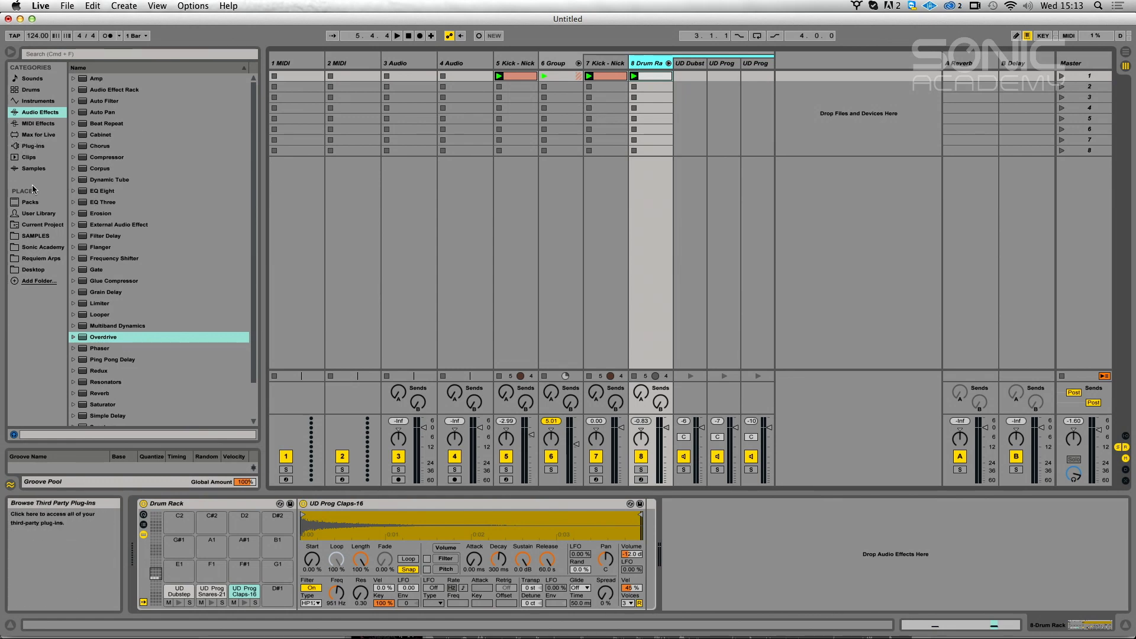
pyautogui.click(32, 248)
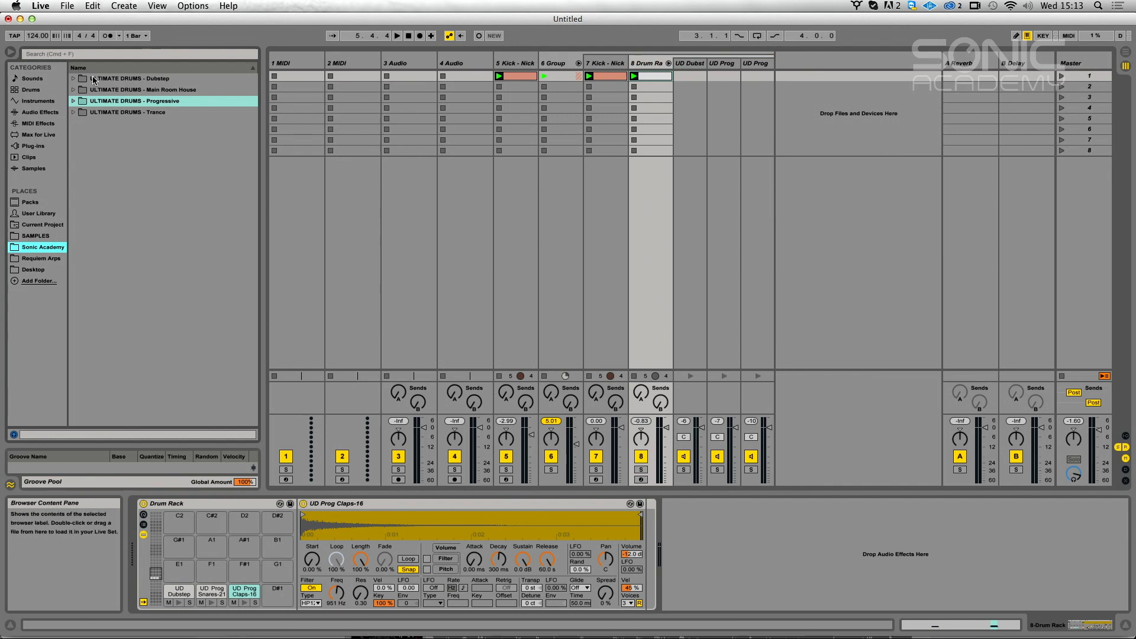
pyautogui.click(73, 101)
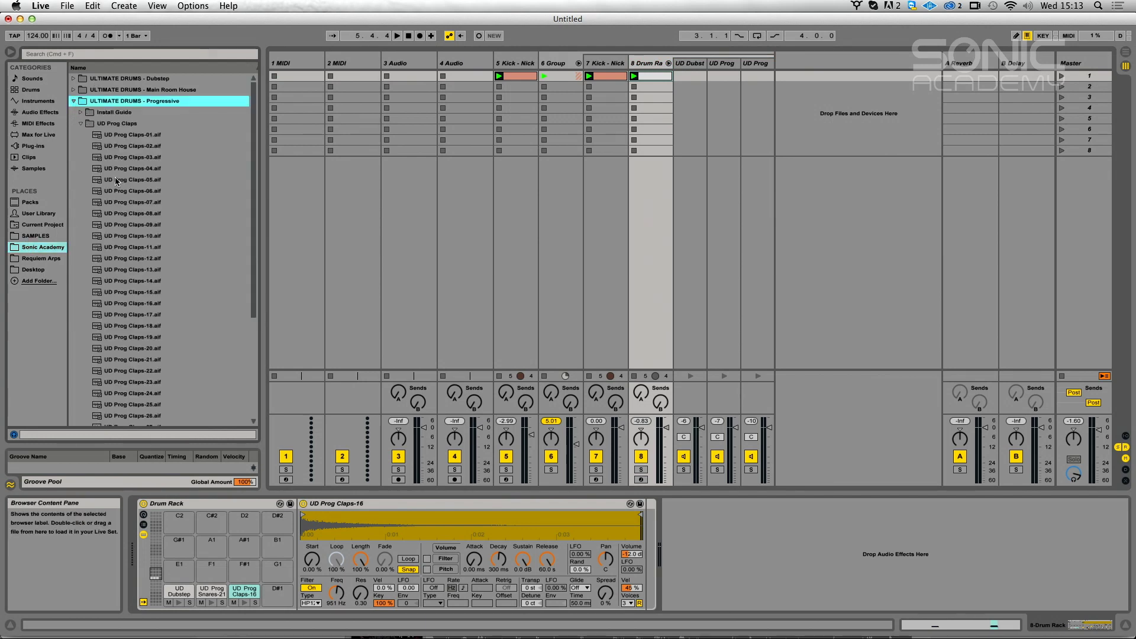
pyautogui.click(82, 124)
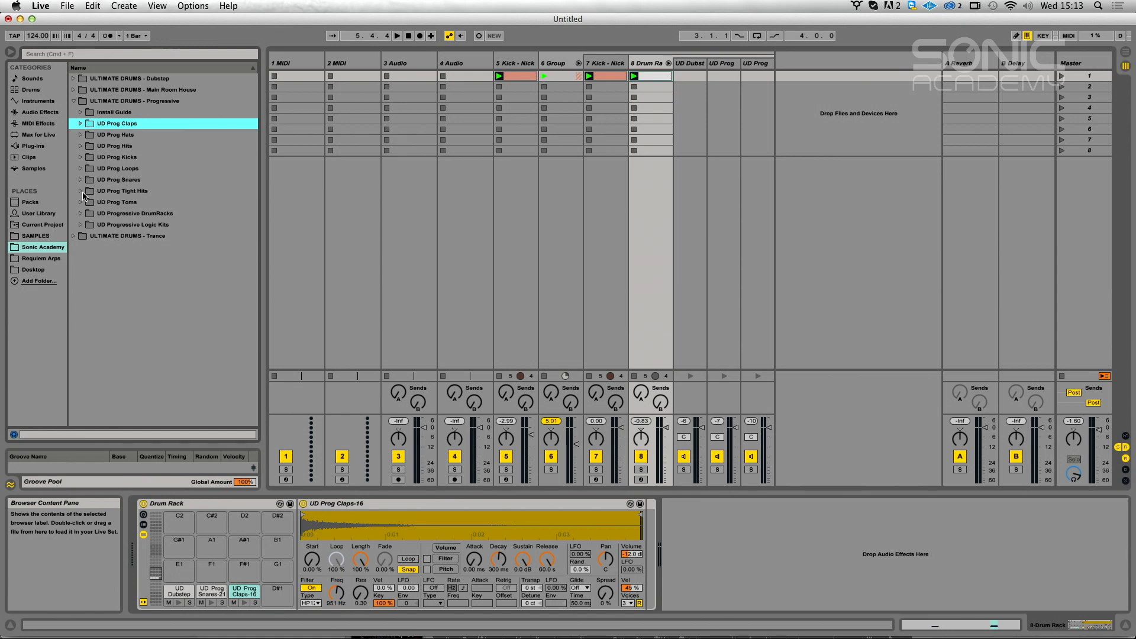
pyautogui.click(80, 135)
pyautogui.click(136, 180)
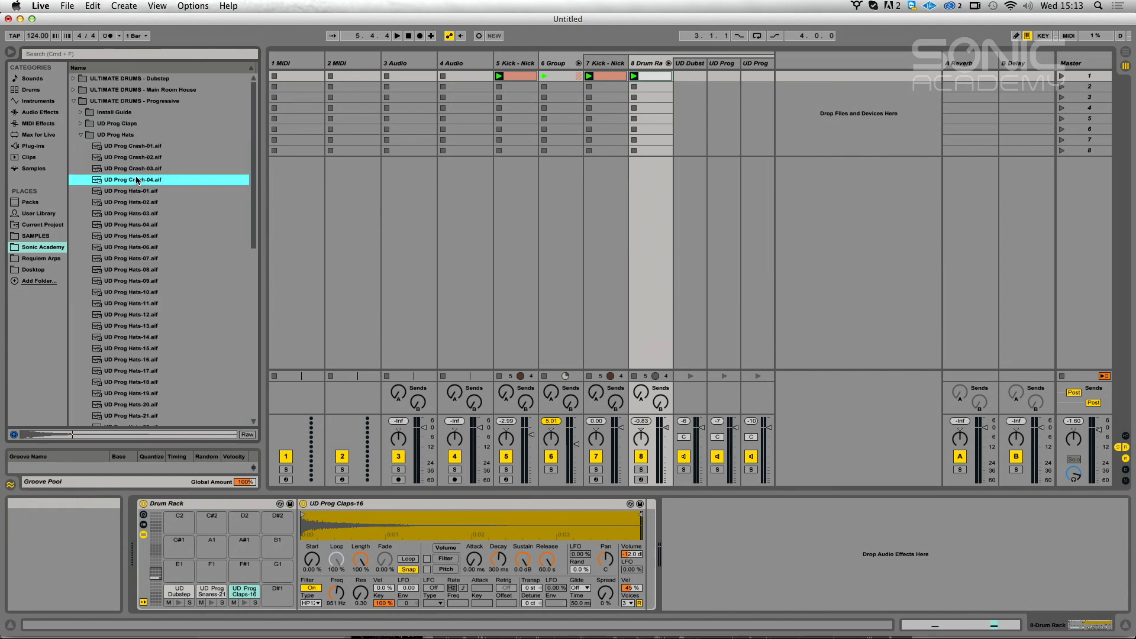
pyautogui.press('Up')
pyautogui.press('Up')
pyautogui.press('Up')
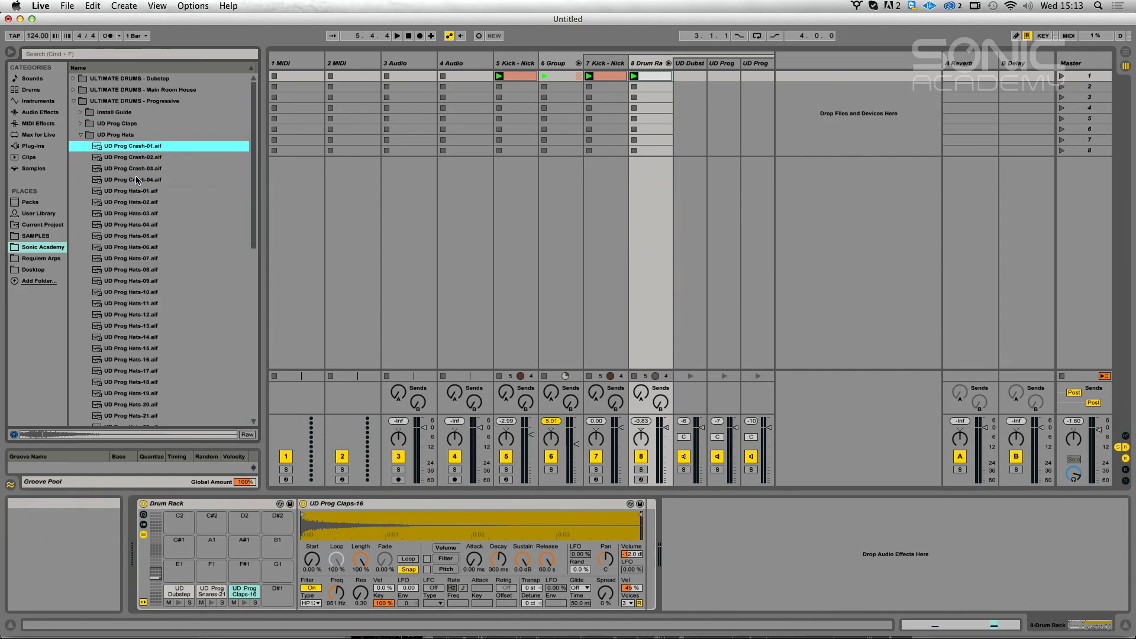
# Load UD Prog Crash-01 onto pad E1 and UD Prog Crash-04 onto pad F1.
pyautogui.moveTo(137, 145); pyautogui.dragTo(180, 566)
pyautogui.press('Down')
pyautogui.press('Down')
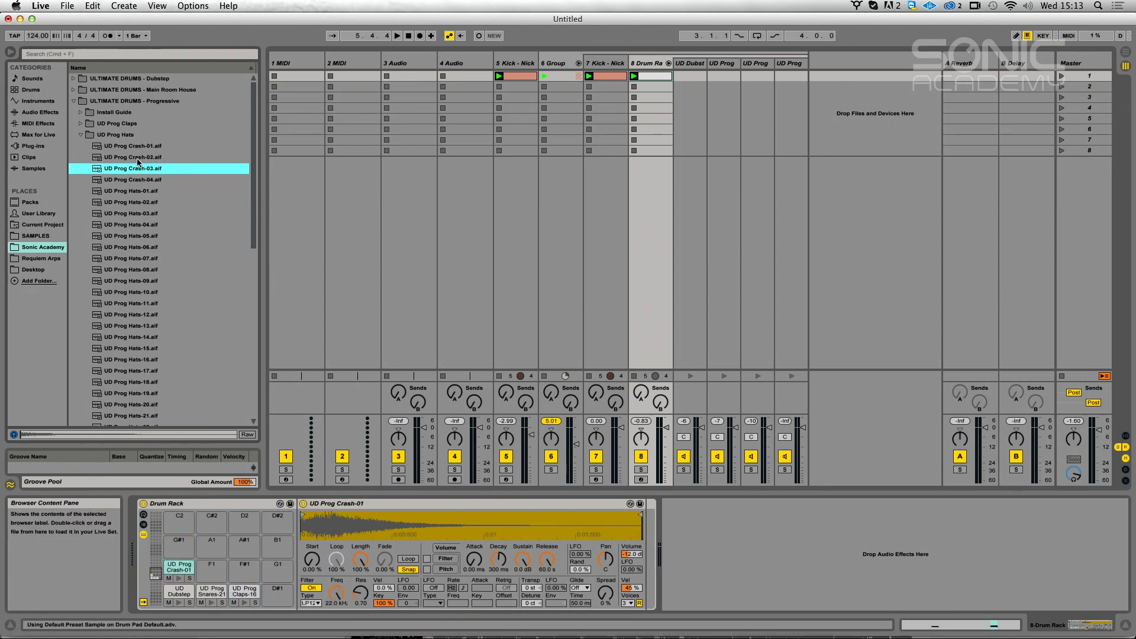
pyautogui.press('Down')
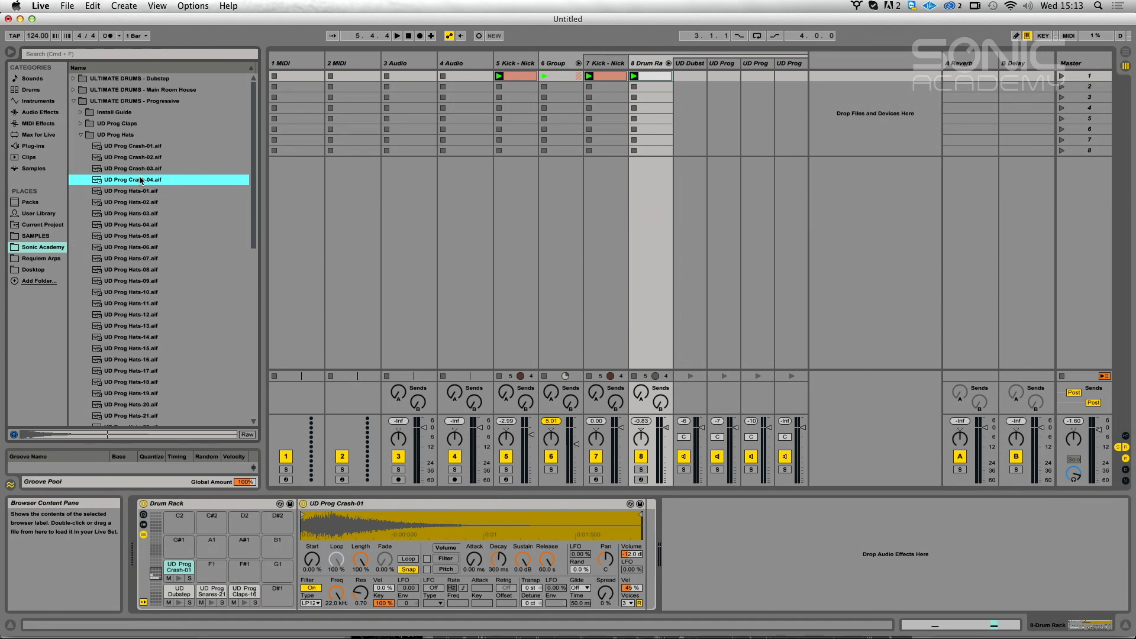
pyautogui.moveTo(225, 566); pyautogui.dragTo(225, 567)
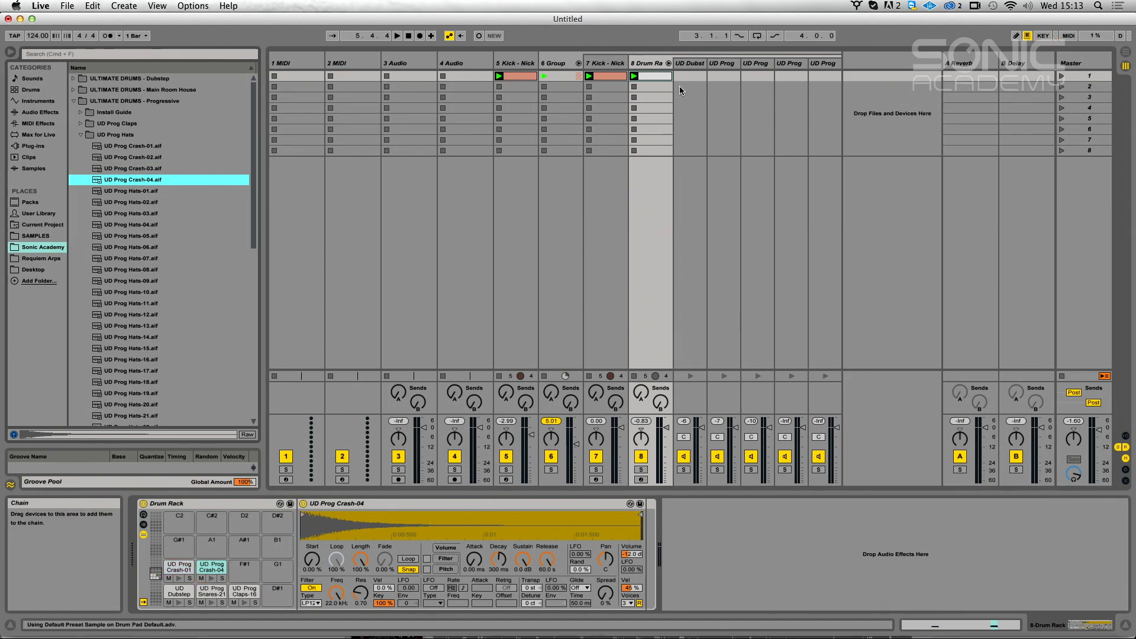
pyautogui.click(651, 76)
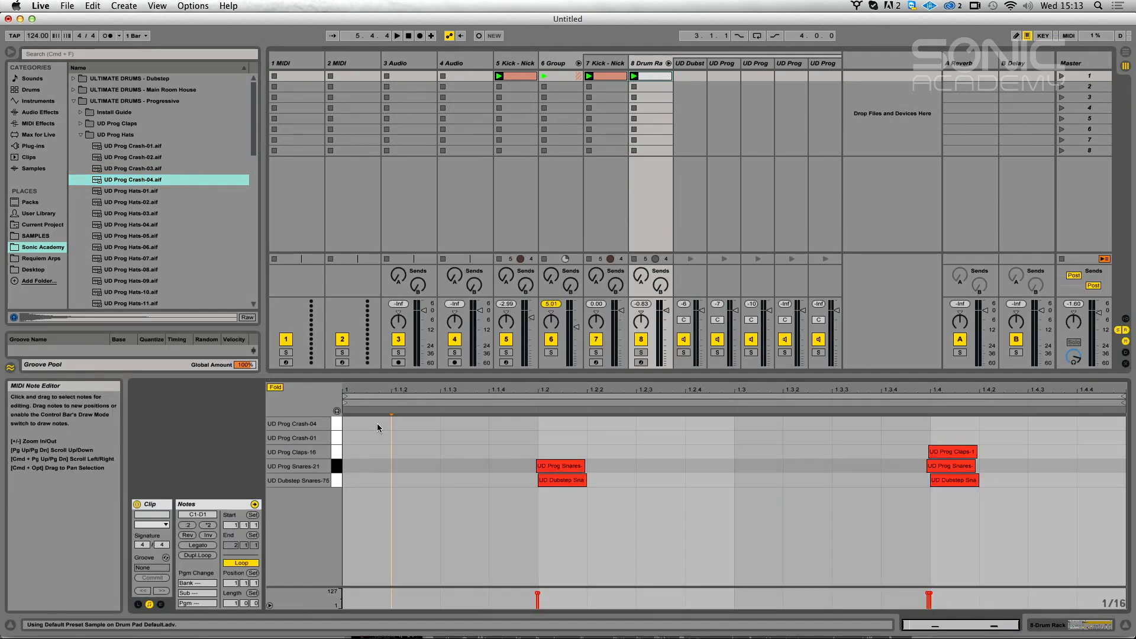
# Place Crash-04 notes on beats 1.1–1.4, copy them to Crash-01, and set a UD Prog chain to -12.6 dB.
pyautogui.doubleClick(377, 423)
pyautogui.doubleClick(552, 418)
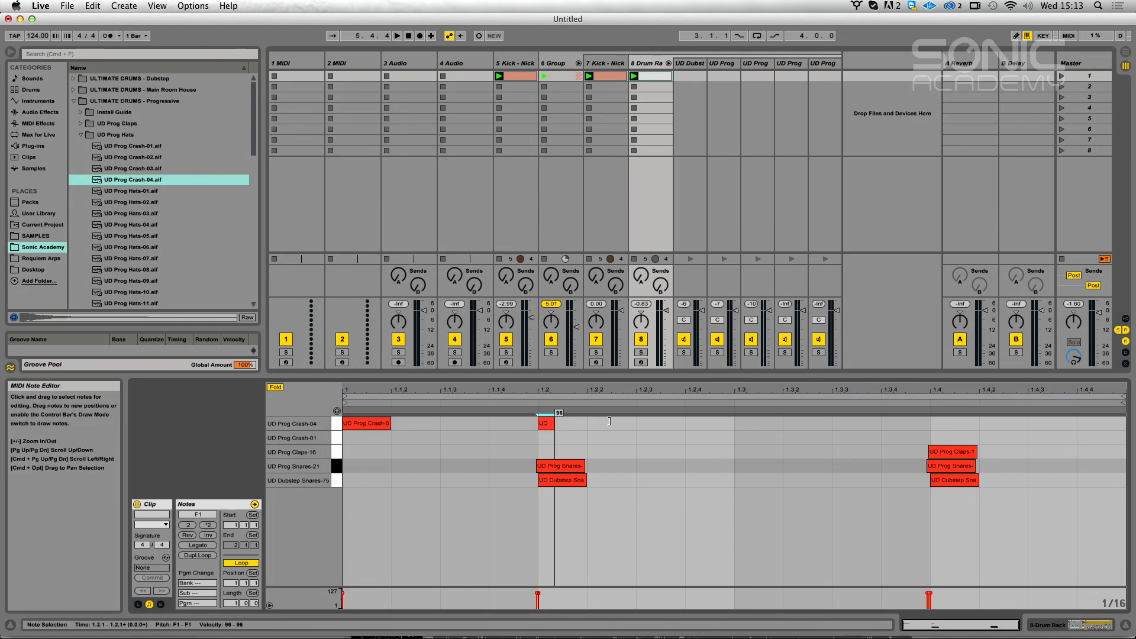
pyautogui.doubleClick(755, 423)
pyautogui.doubleClick(946, 424)
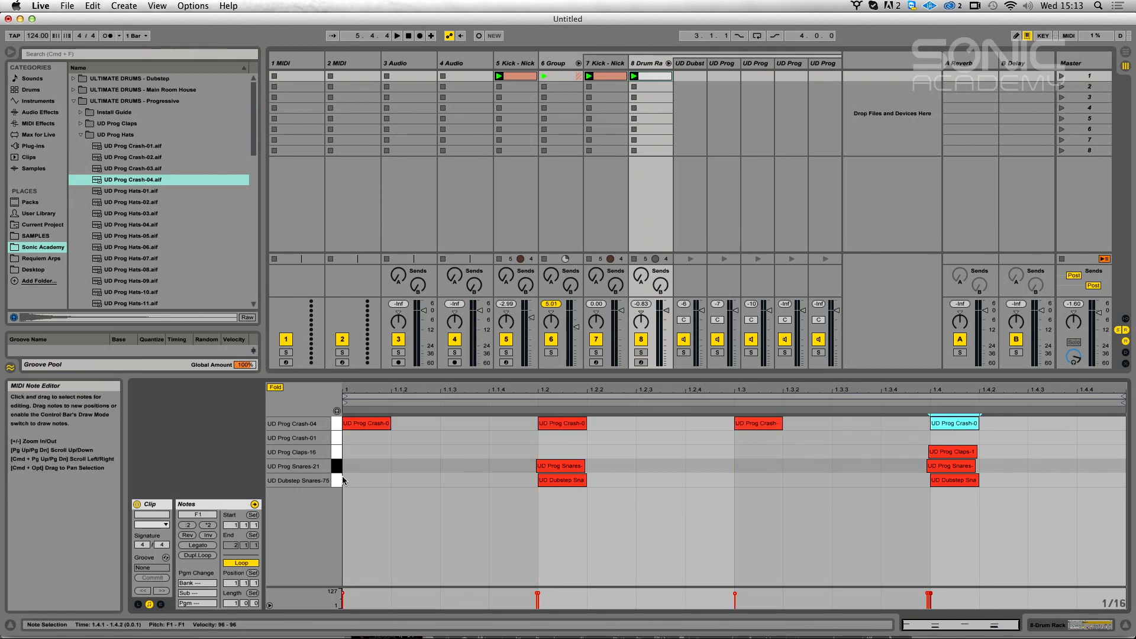
pyautogui.moveTo(357, 436); pyautogui.dragTo(955, 438)
pyautogui.press('space')
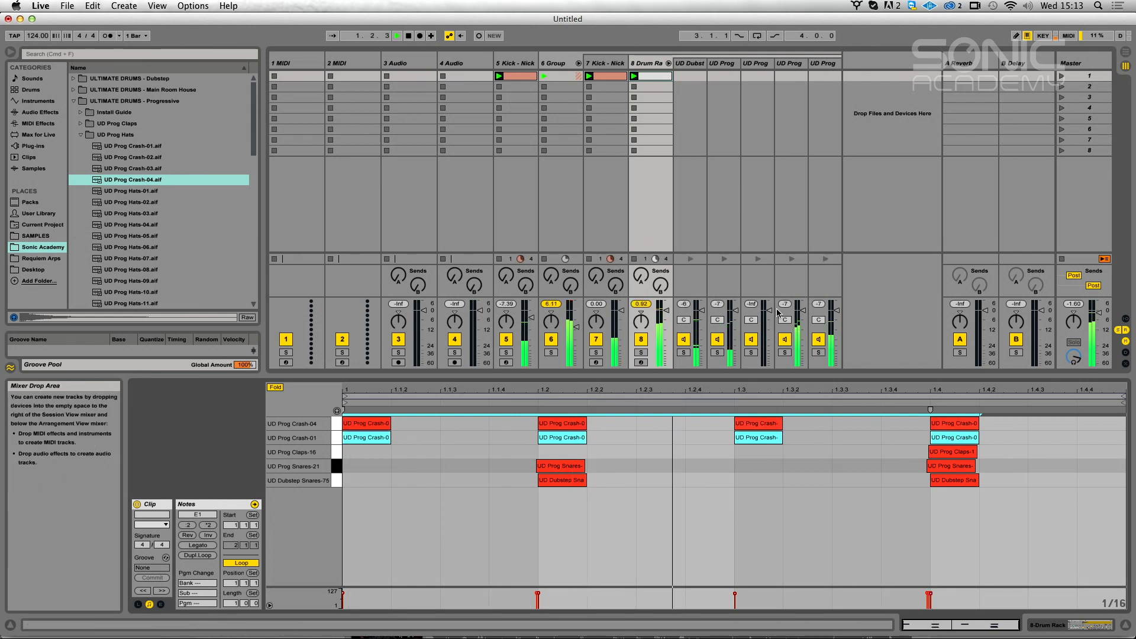
pyautogui.moveTo(832, 311); pyautogui.dragTo(800, 338)
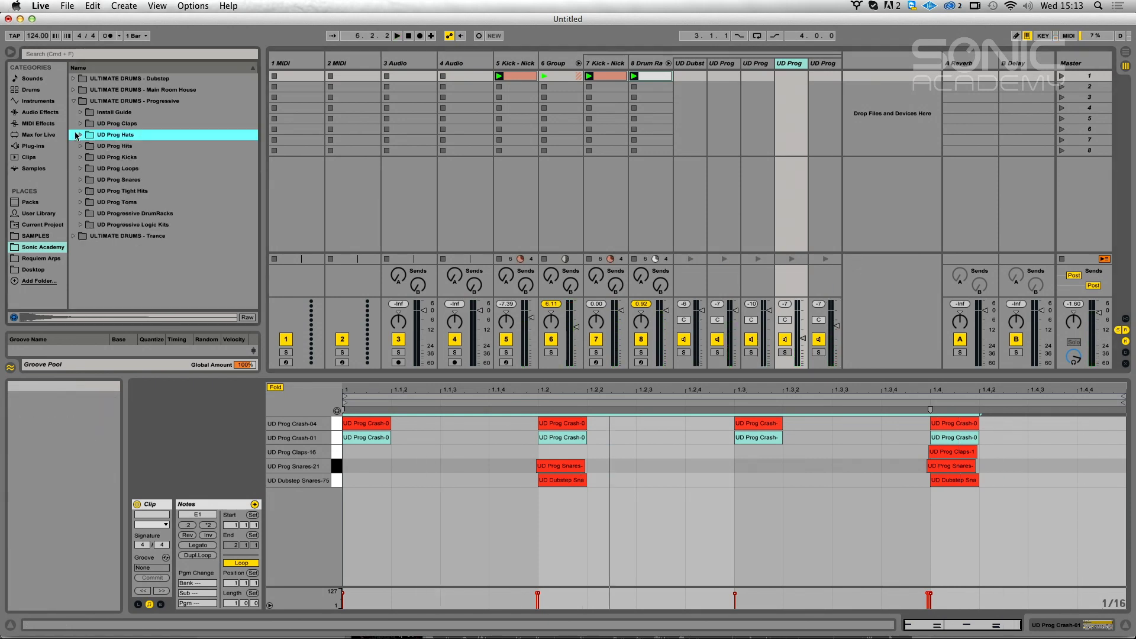
# From Main Room House > UD MRH Hats+Cymbals, drag UD MRH Crash-02.aif onto an empty Drum Rack pad.
pyautogui.press('Left')
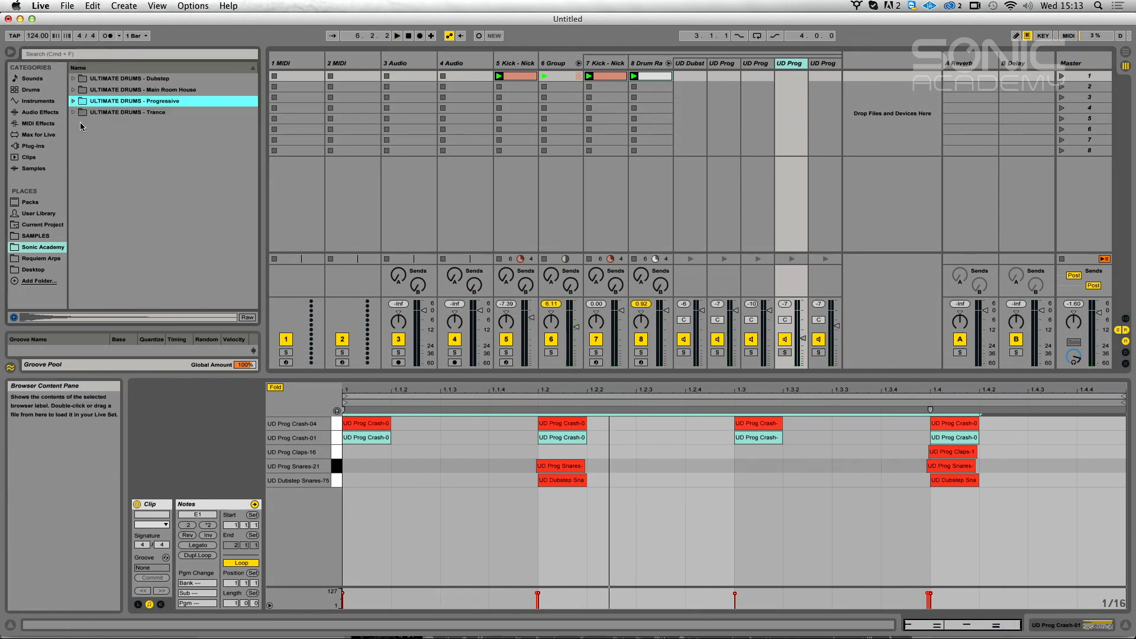
pyautogui.click(73, 89)
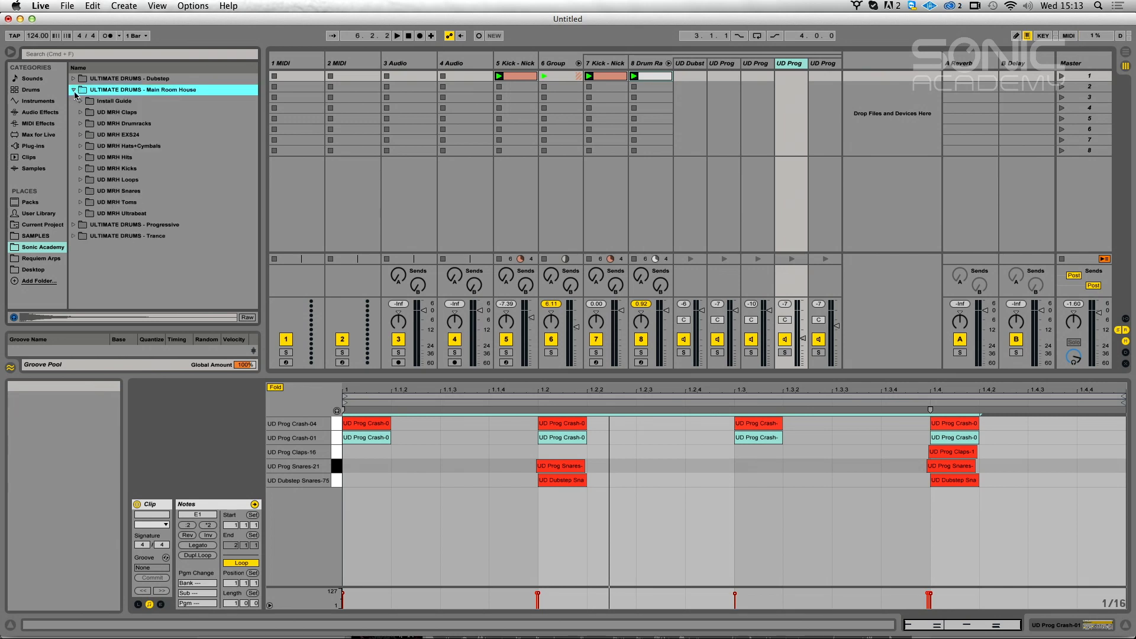
pyautogui.click(80, 146)
pyautogui.click(127, 158)
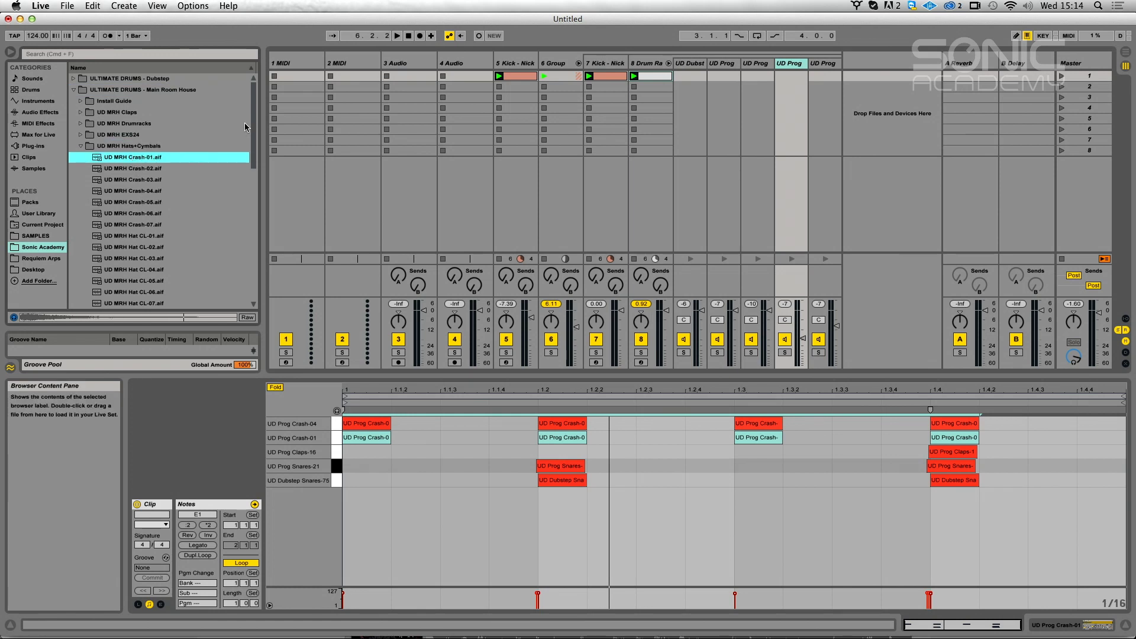
pyautogui.click(152, 171)
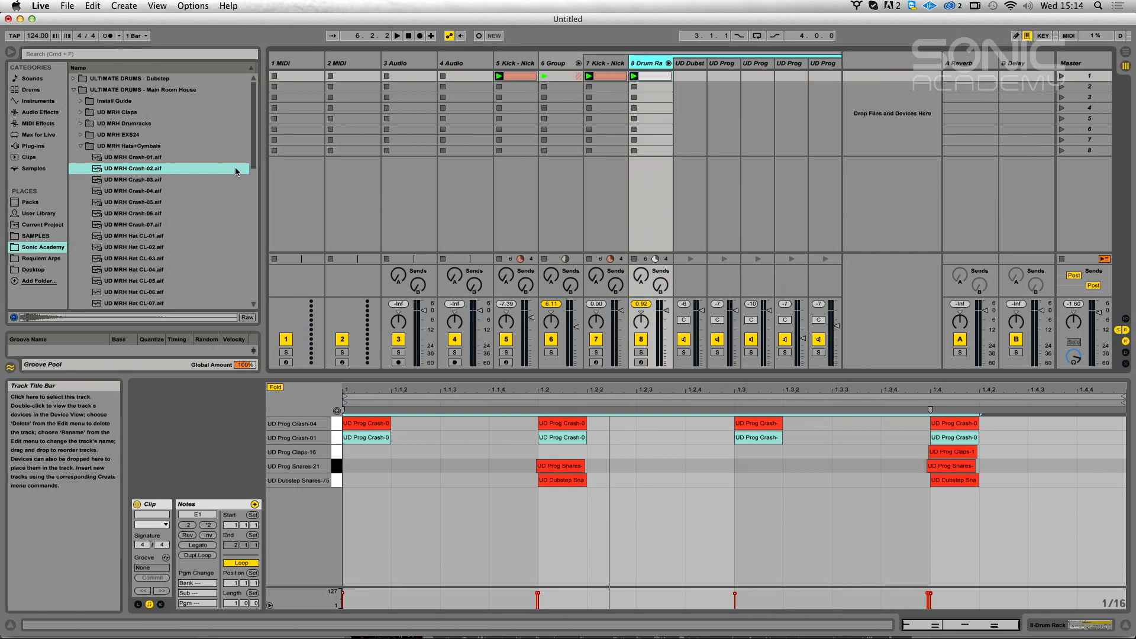
pyautogui.moveTo(138, 171); pyautogui.dragTo(139, 258)
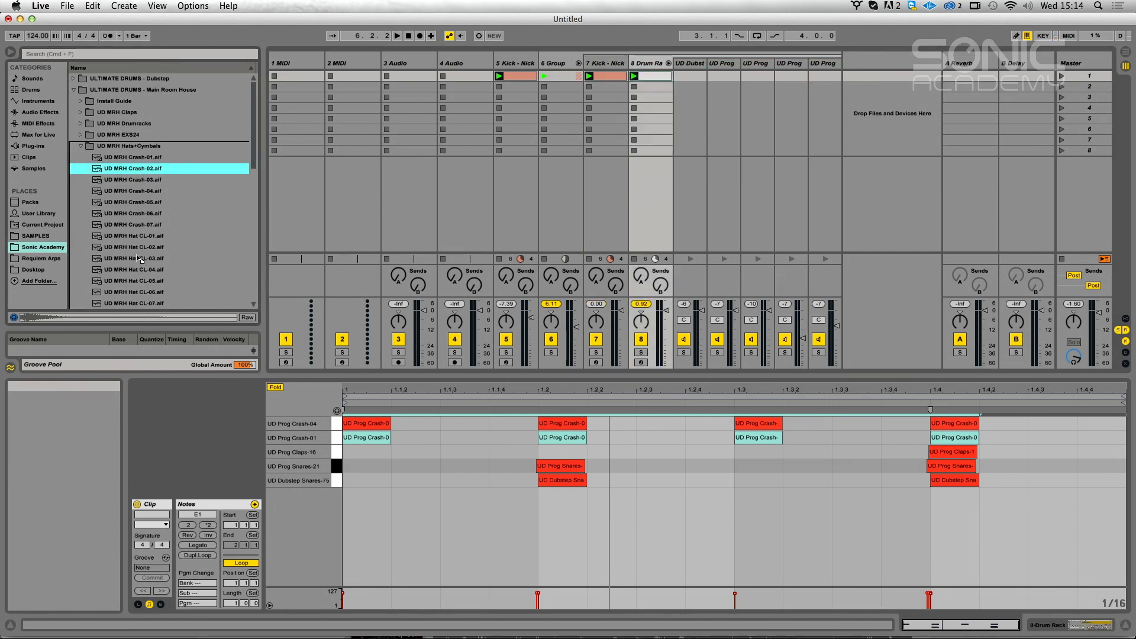
pyautogui.moveTo(118, 174); pyautogui.dragTo(244, 567)
pyautogui.hotkey('shift', 'Tab')
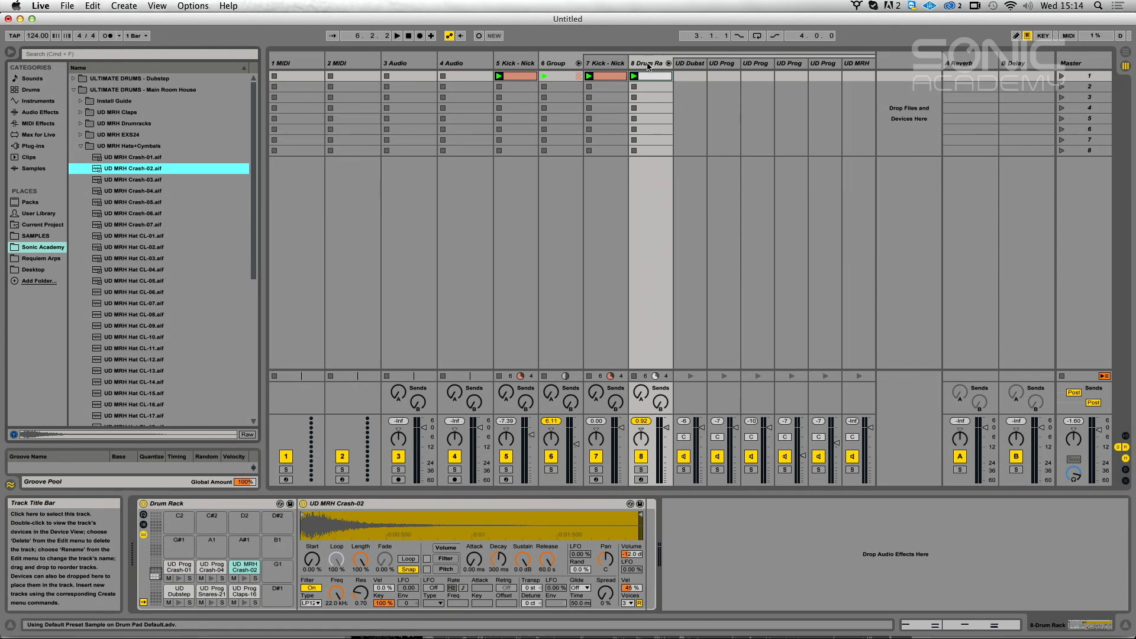
pyautogui.hotkey('shift', 'Tab')
# Add a Crash-02 hit on beat 1.4, then solo the UD MRH track and show its sampler.
pyautogui.press('space')
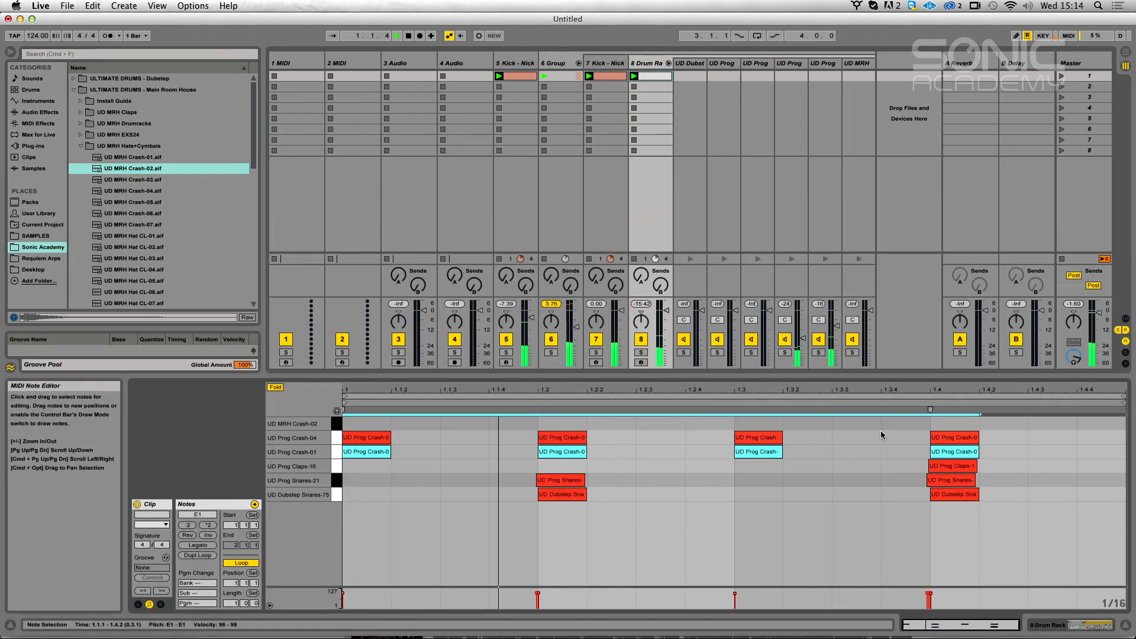
pyautogui.doubleClick(750, 424)
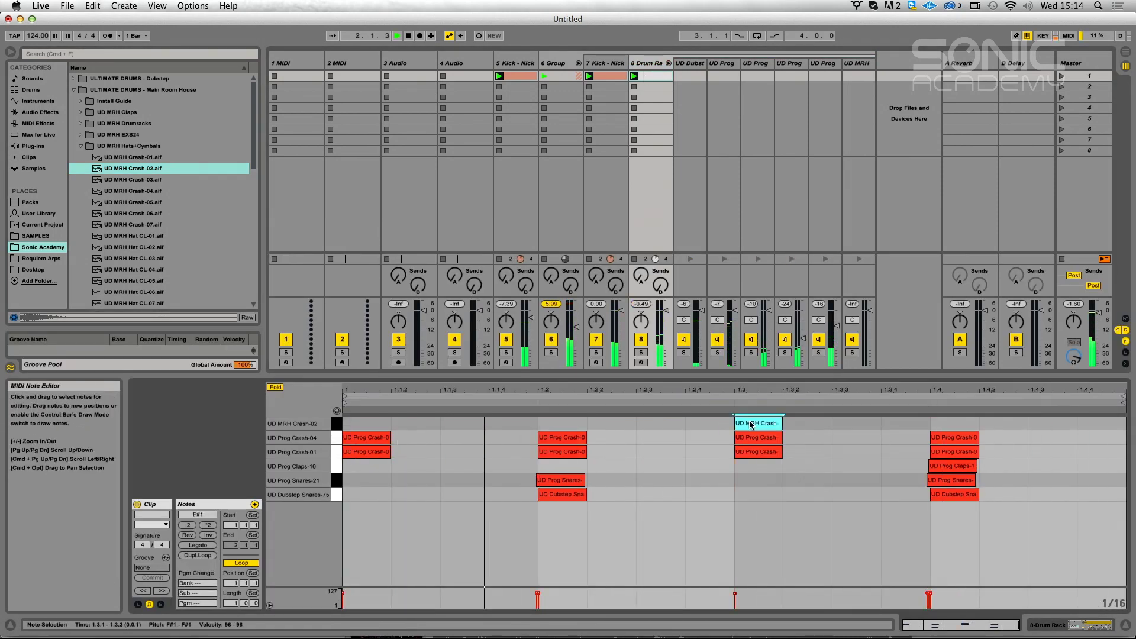
pyautogui.moveTo(750, 424); pyautogui.dragTo(942, 422)
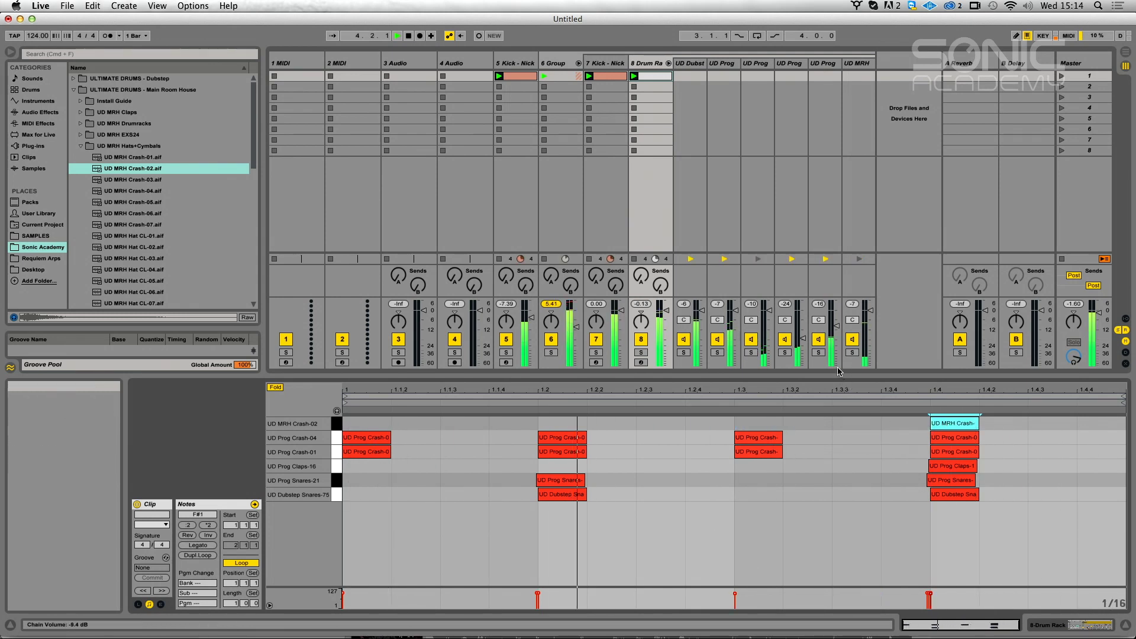
pyautogui.click(853, 352)
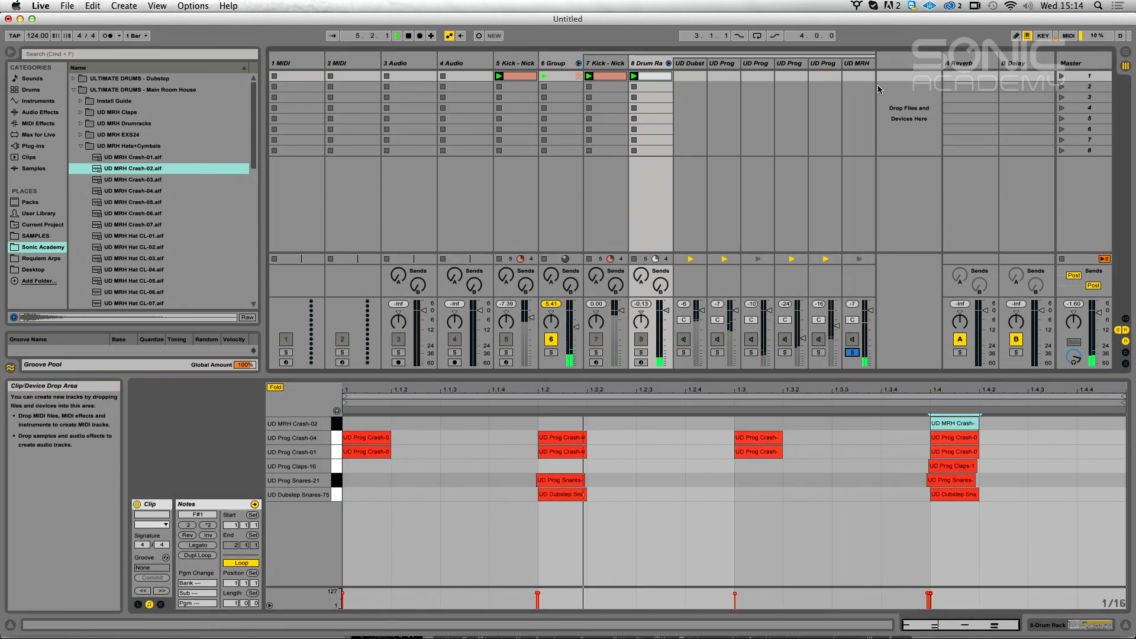
pyautogui.click(860, 65)
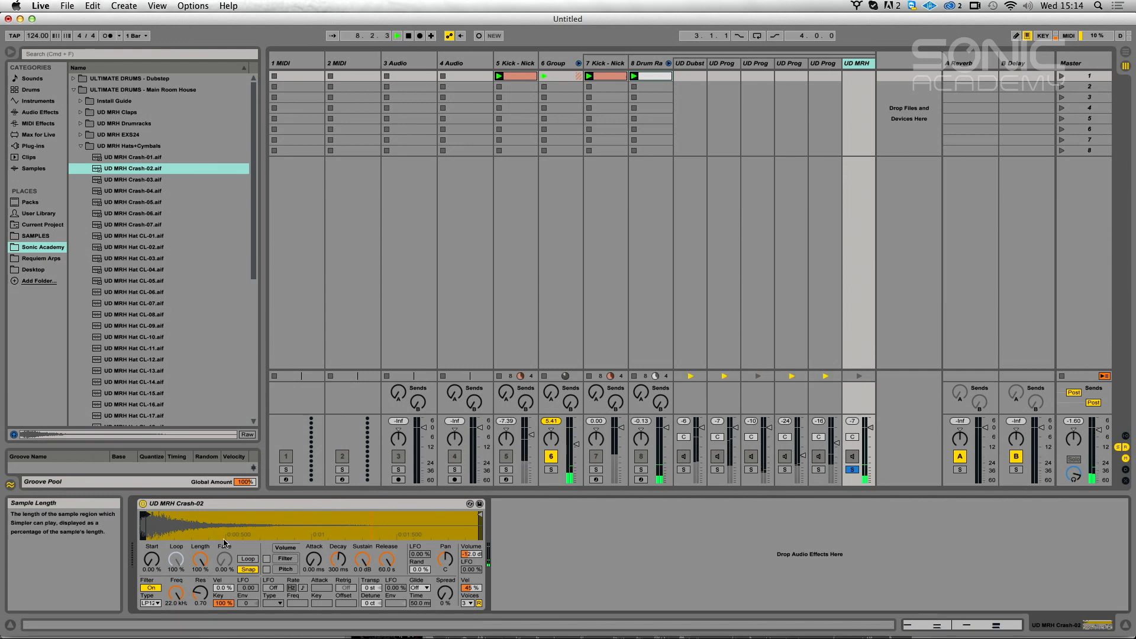
# Stop playback and add a Ping Pong Delay to the UD MRH crash chain.
pyautogui.press('space')
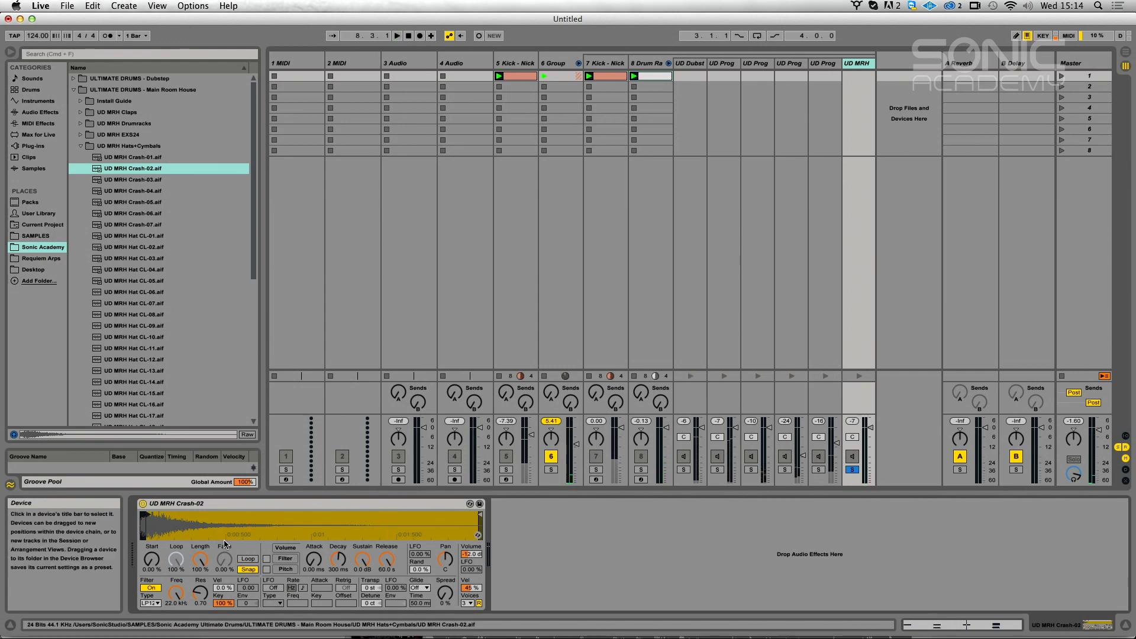
pyautogui.click(81, 148)
pyautogui.click(33, 146)
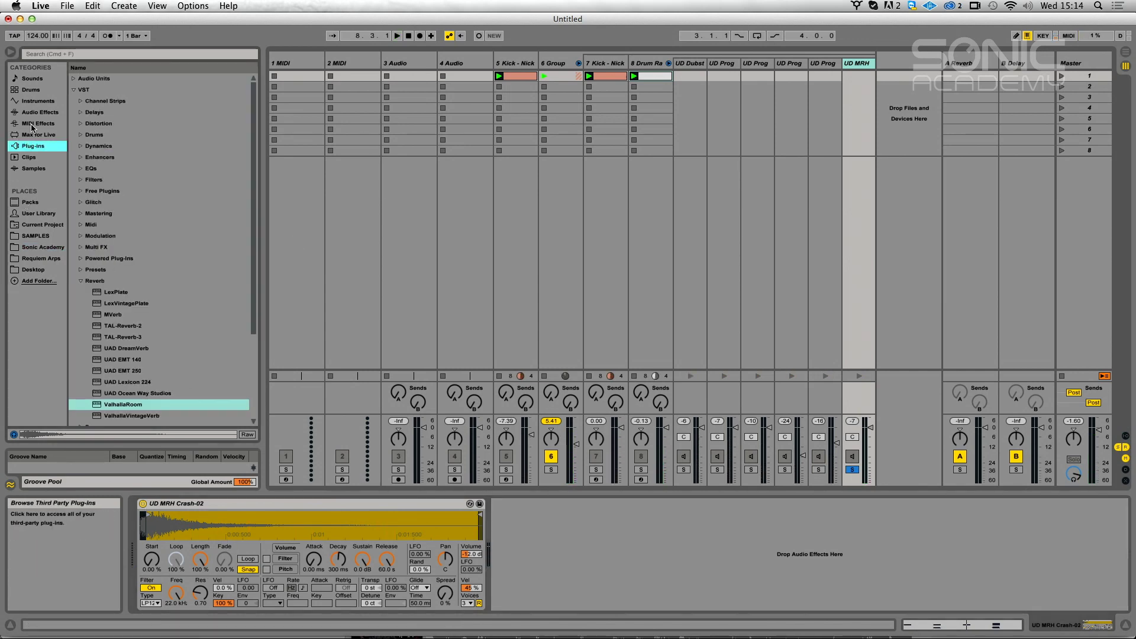
pyautogui.click(32, 124)
pyautogui.click(34, 112)
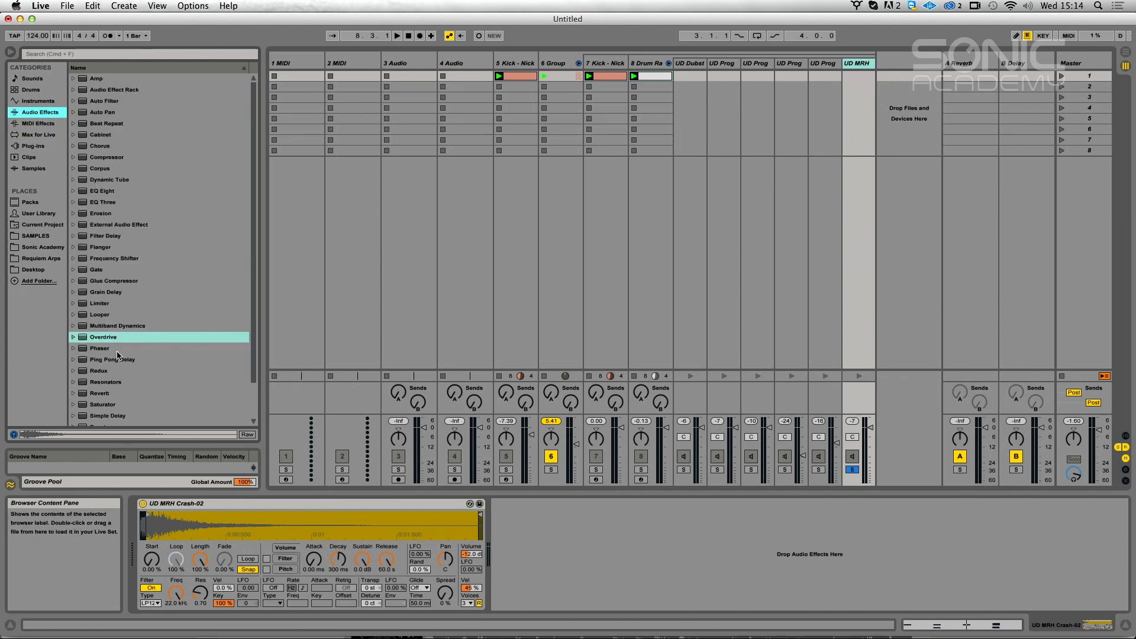
pyautogui.moveTo(119, 359); pyautogui.dragTo(649, 564)
# Set the Ping Pong Delay's beat division to 1 and its filter to 1.52 kHz.
pyautogui.press('space')
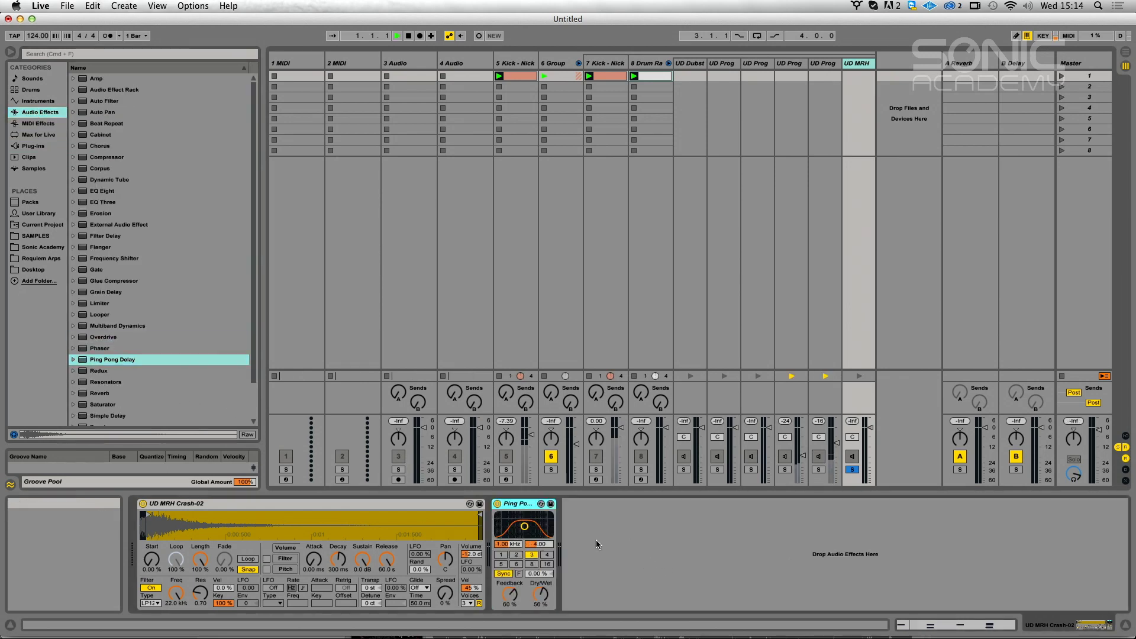
pyautogui.click(504, 556)
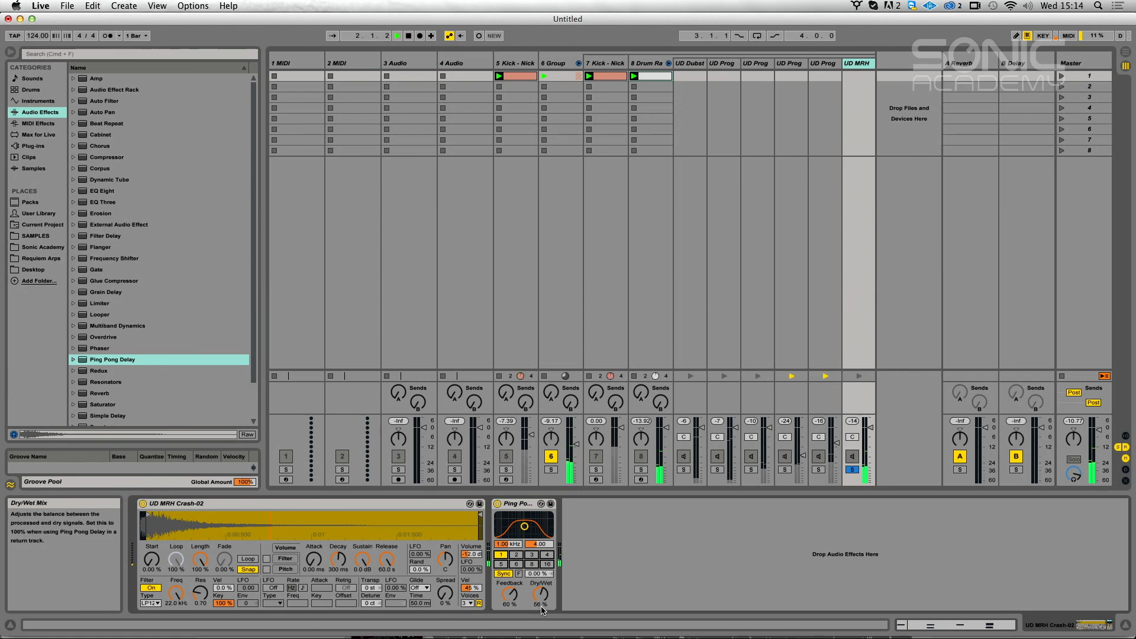
pyautogui.moveTo(526, 537); pyautogui.dragTo(530, 541)
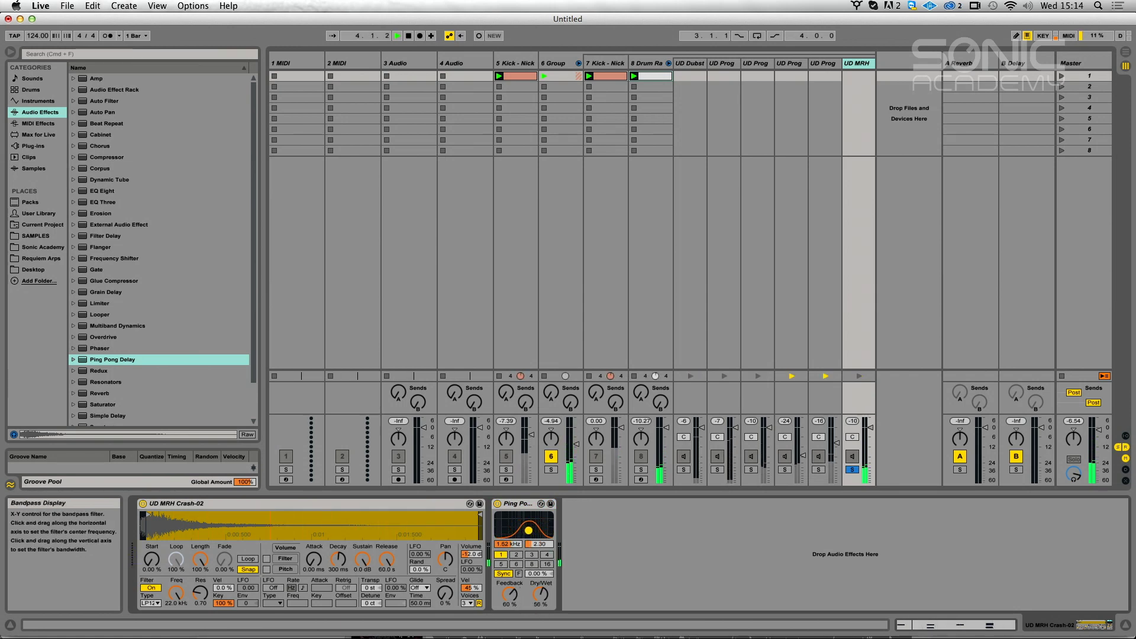
# Unsolo the UD MRH track, raise track 7's volume, and fold the drum group.
pyautogui.click(852, 470)
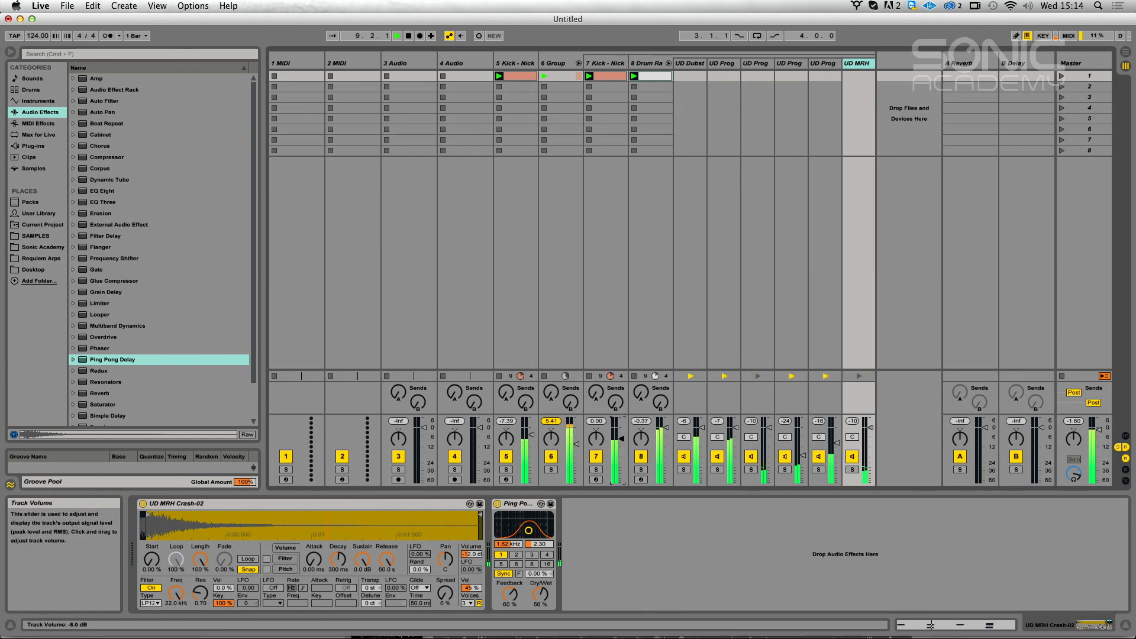
pyautogui.moveTo(619, 448); pyautogui.dragTo(619, 433)
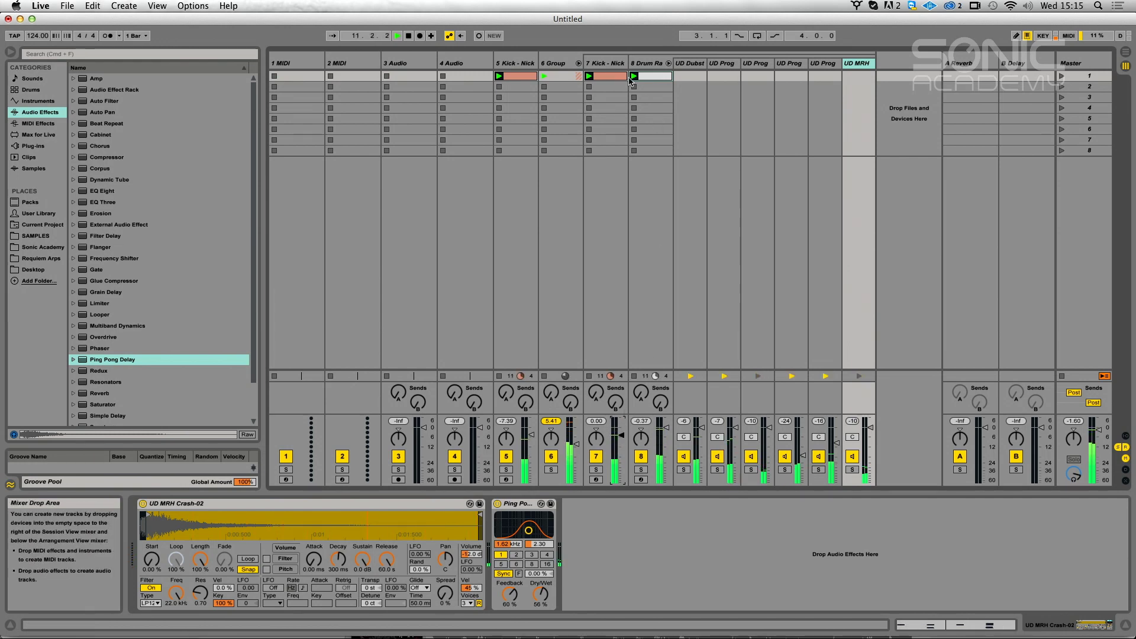
pyautogui.click(578, 64)
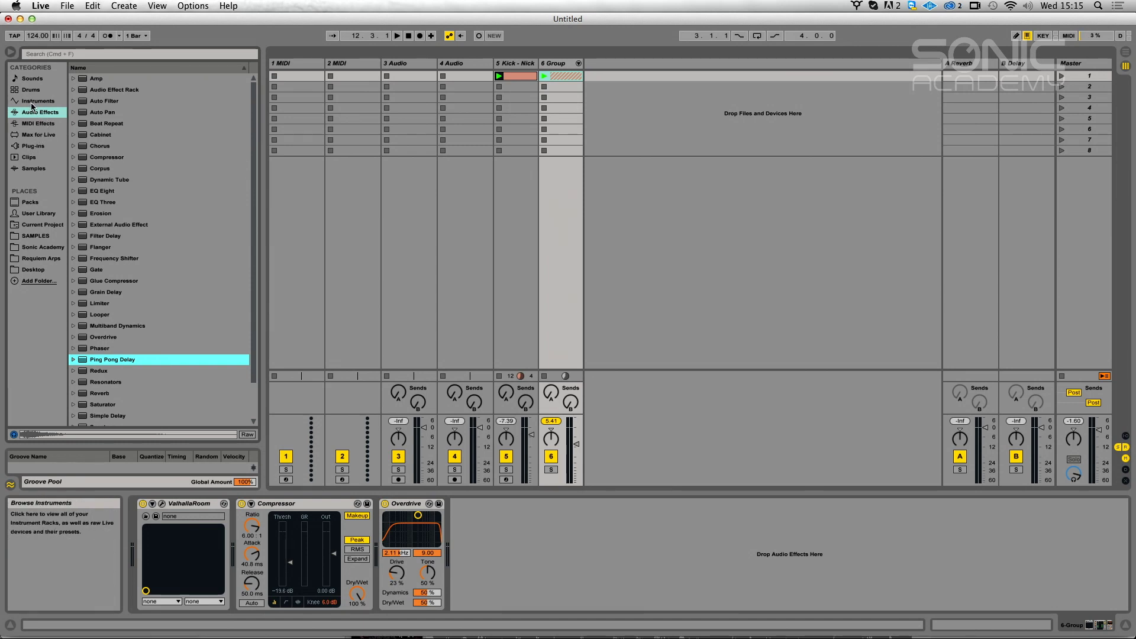
# Add EQ Eight after the group's Overdrive, cutting around 335 Hz and bell-boosting near 4.17 kHz.
pyautogui.moveTo(102, 191); pyautogui.dragTo(622, 552)
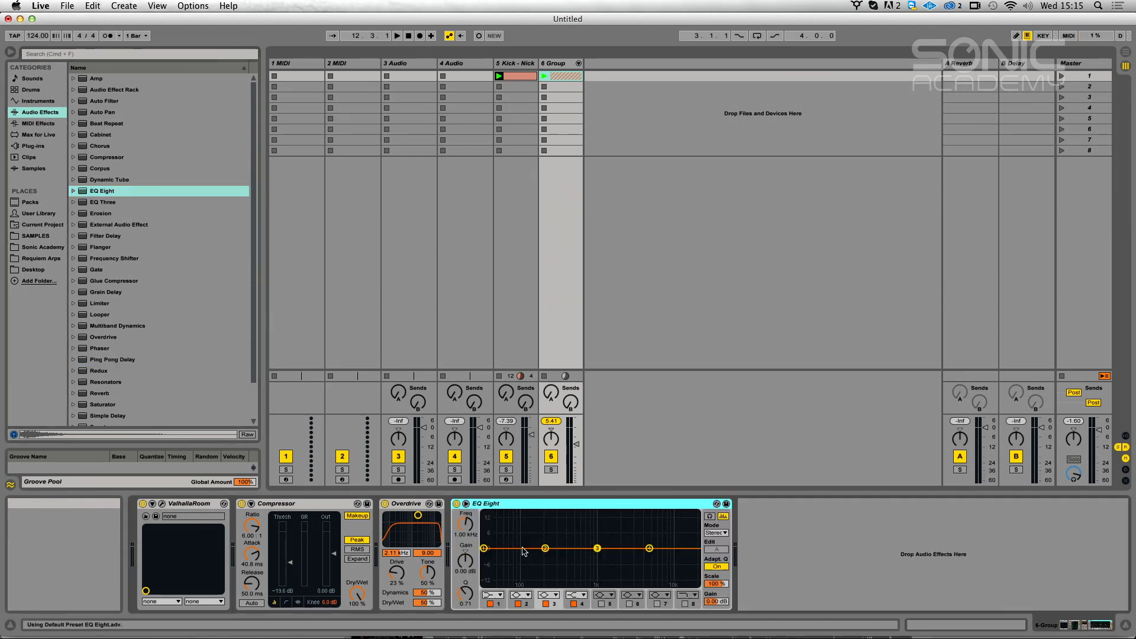
pyautogui.press('space')
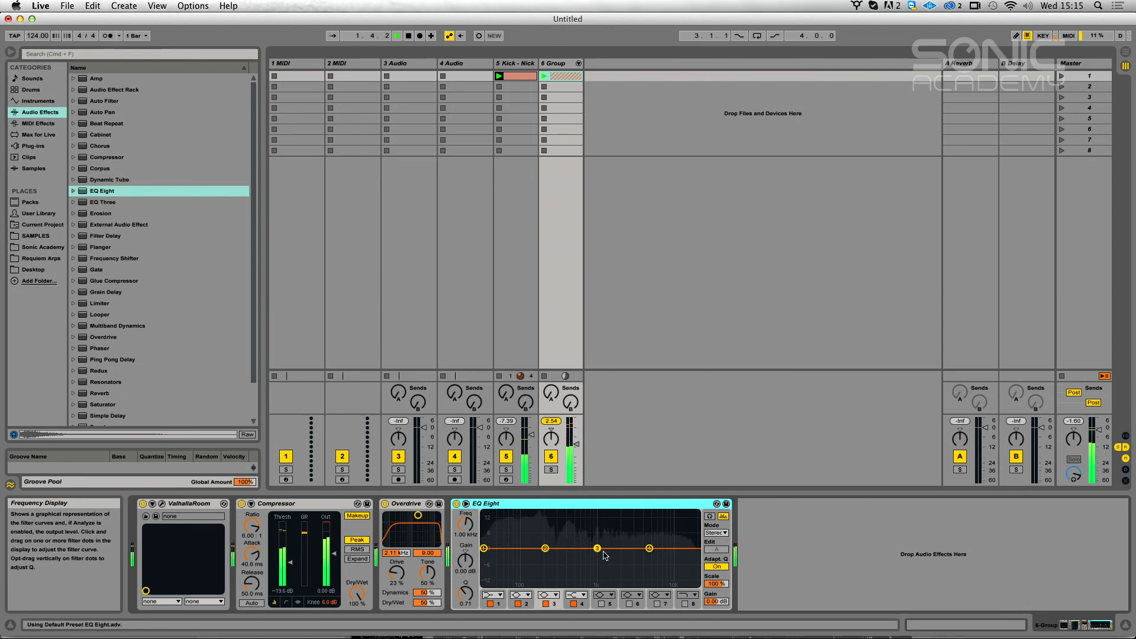
pyautogui.moveTo(599, 551); pyautogui.dragTo(559, 560)
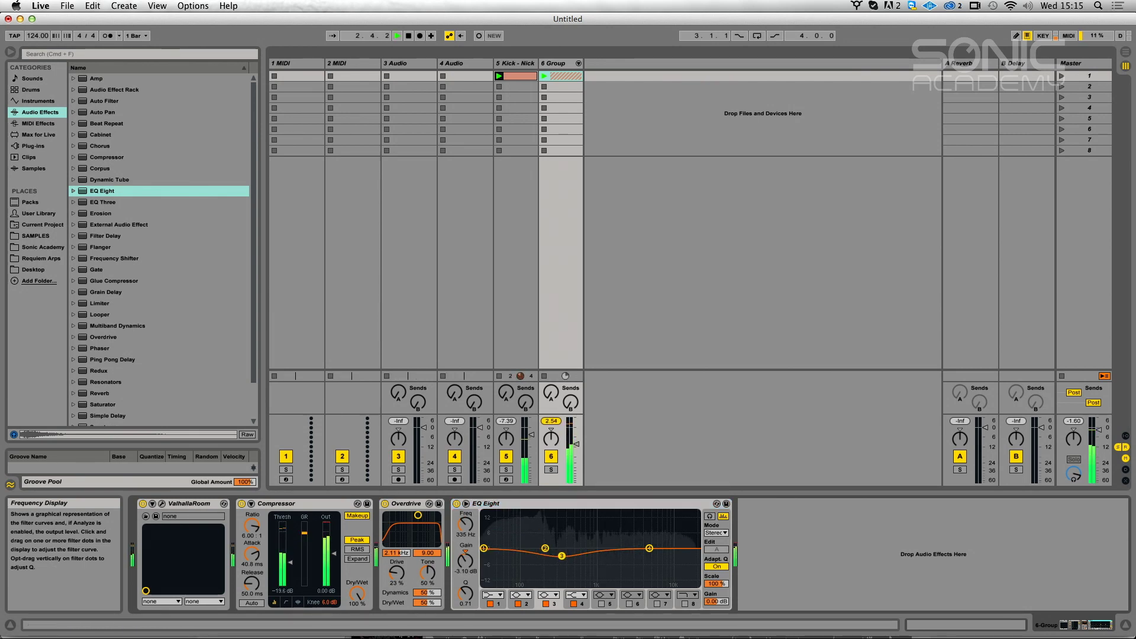
pyautogui.moveTo(649, 548); pyautogui.dragTo(644, 541)
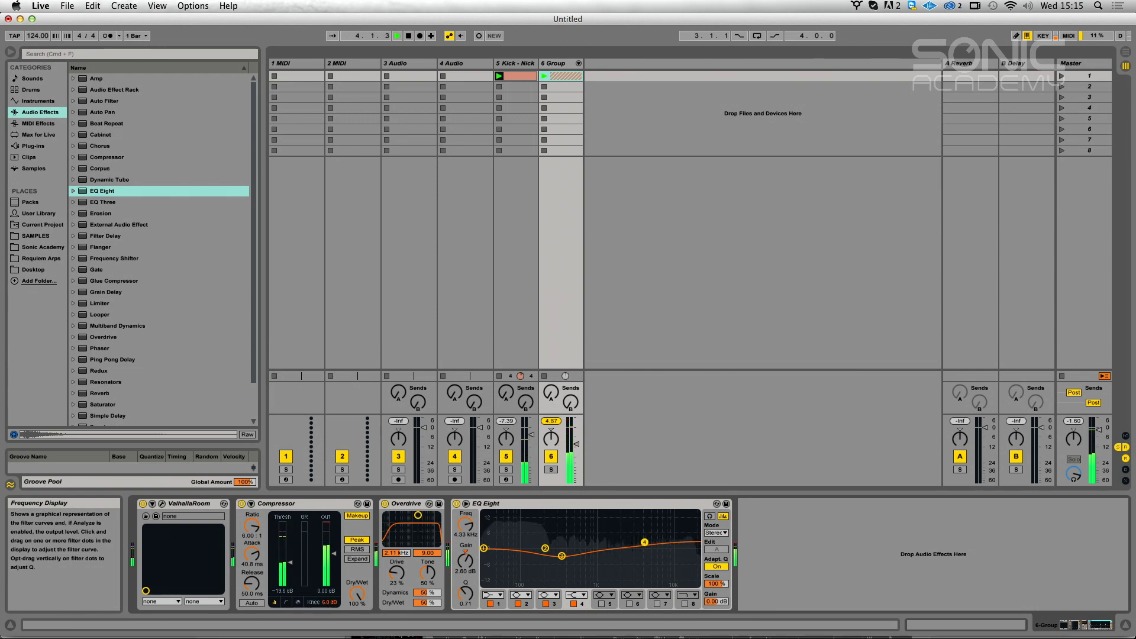
pyautogui.click(577, 594)
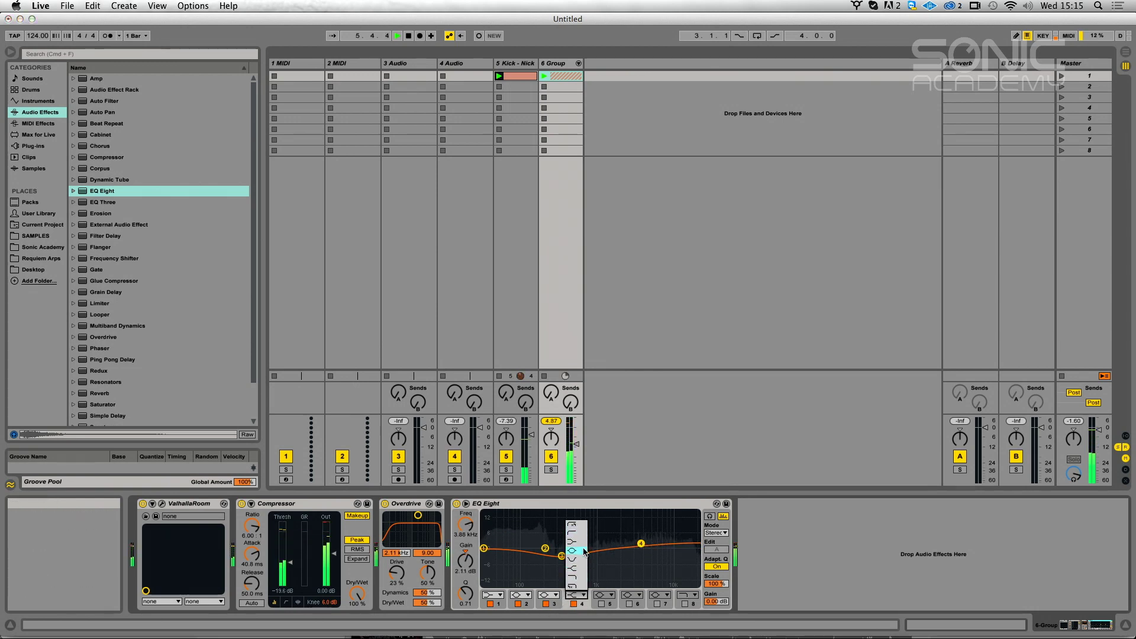
pyautogui.click(583, 551)
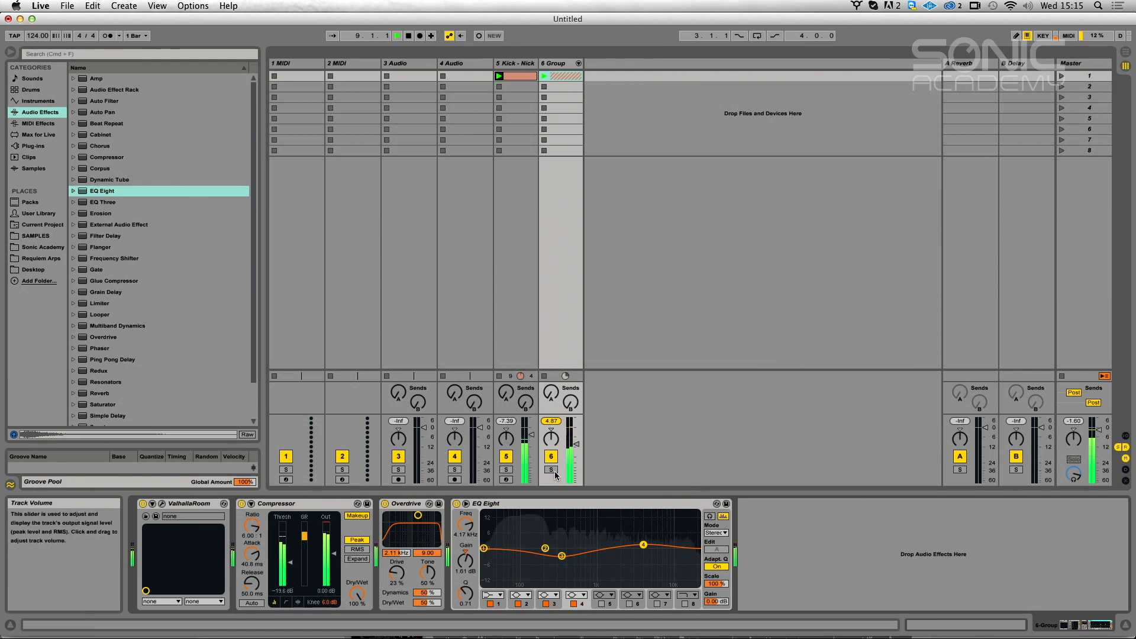
# Unfold the drum group and raise the UD Prog crash chain volume to about -16 dB.
pyautogui.click(578, 63)
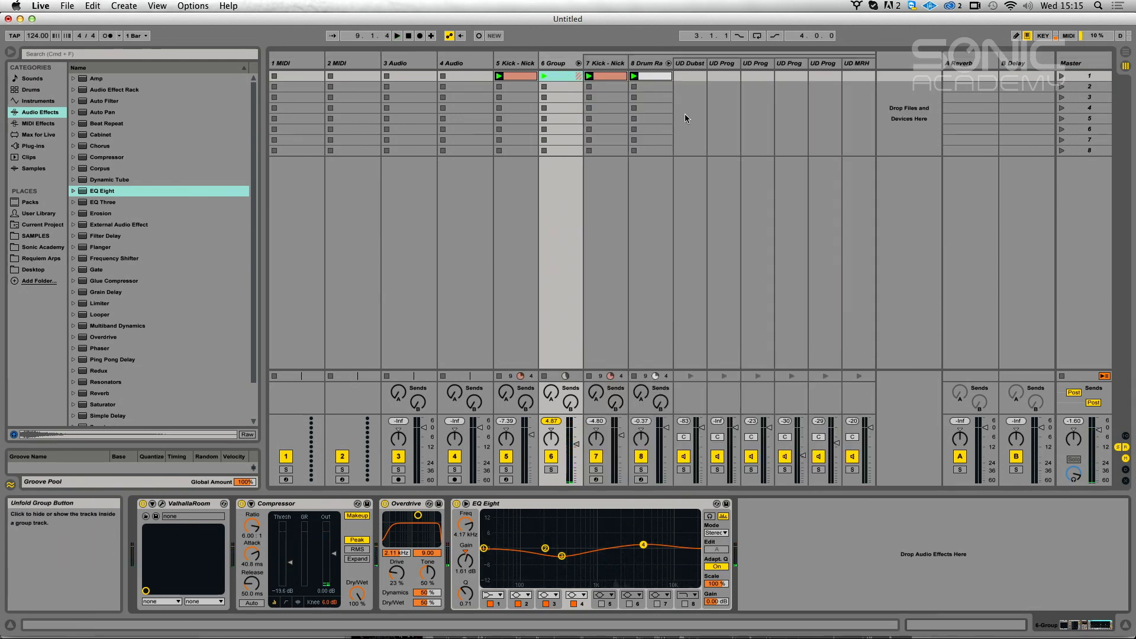
pyautogui.click(854, 63)
pyautogui.click(827, 65)
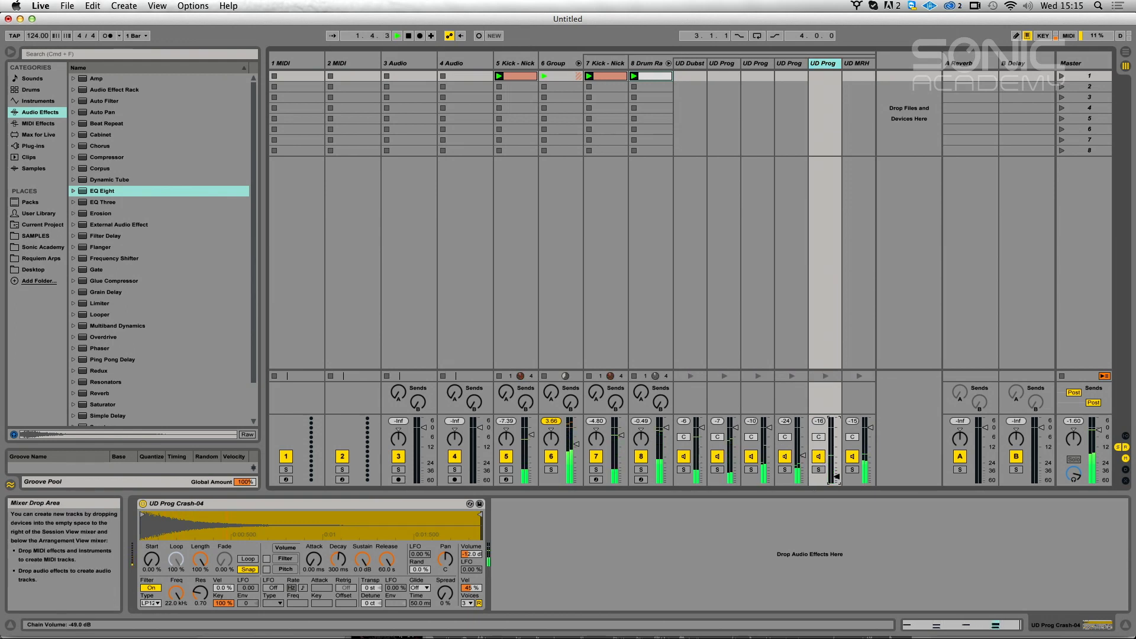
pyautogui.moveTo(836, 482); pyautogui.dragTo(837, 459)
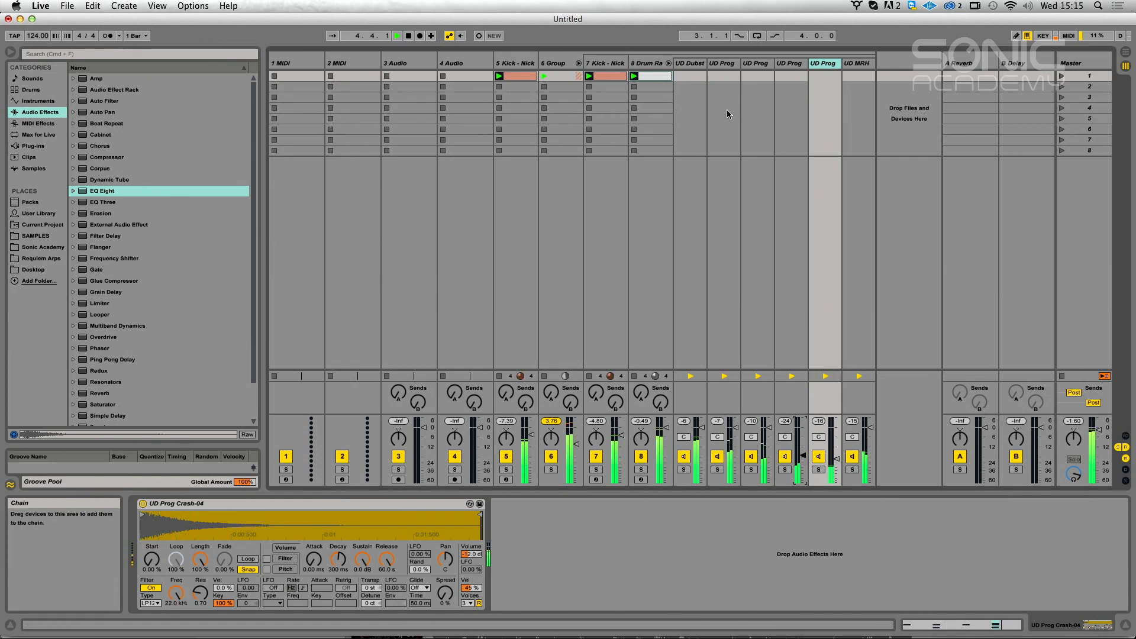
# Fold the Drum Rack chains and drum group, then solo the Kick - Nick track.
pyautogui.click(669, 62)
pyautogui.click(578, 63)
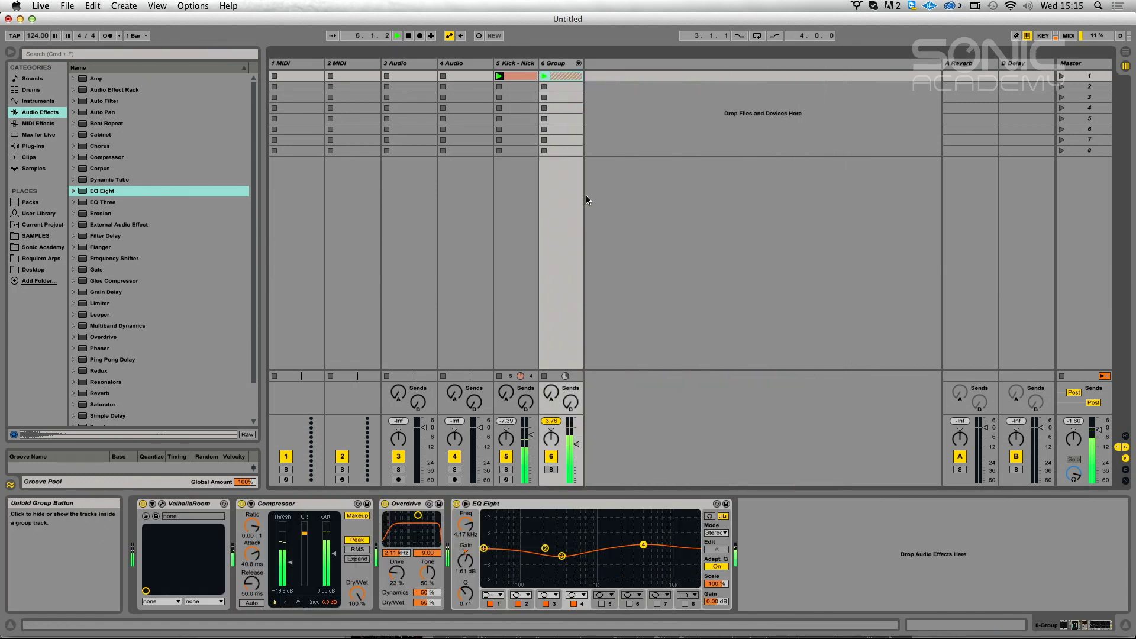
pyautogui.click(506, 470)
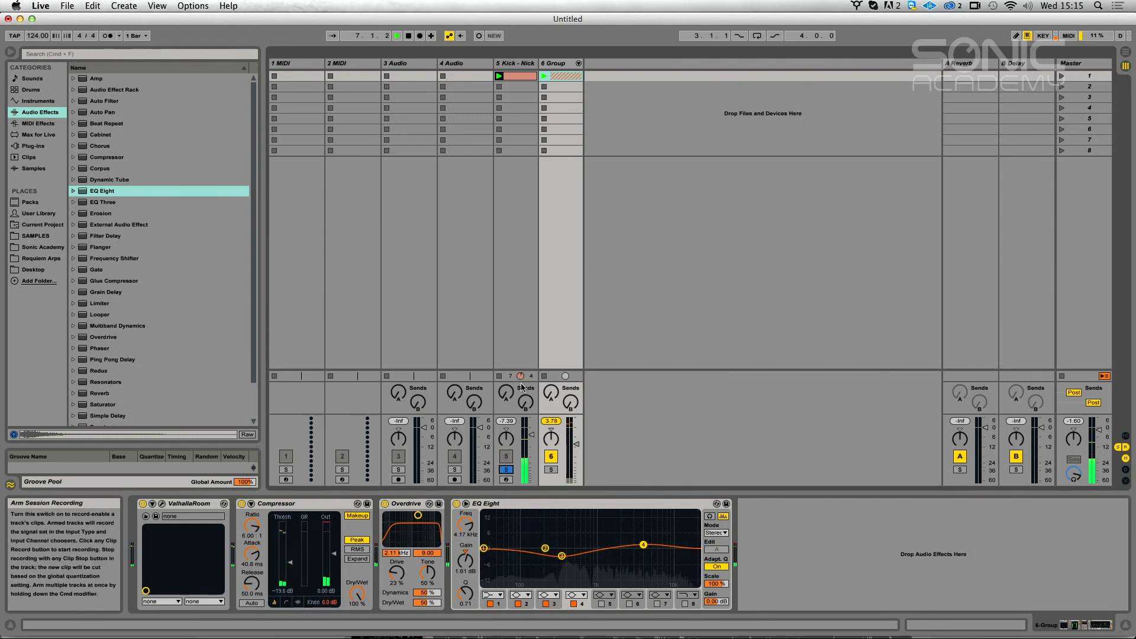
# Open the Kick synth editor and tune its pitch envelope's middle and tail points to G1 / 49Hz.
pyautogui.click(523, 65)
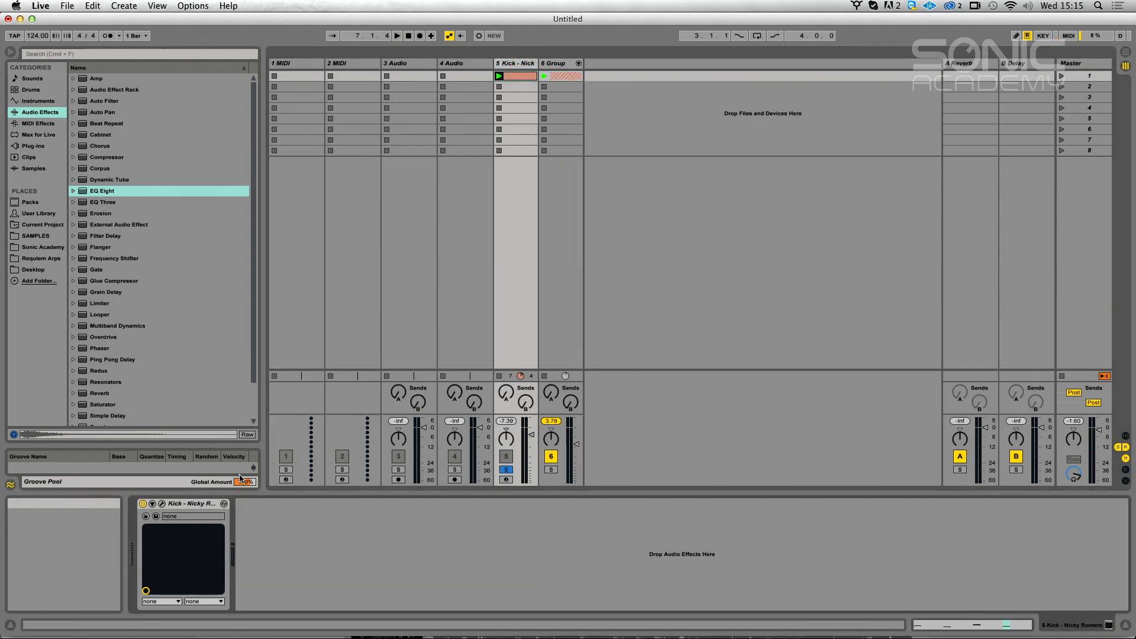
pyautogui.click(162, 504)
pyautogui.click(162, 504)
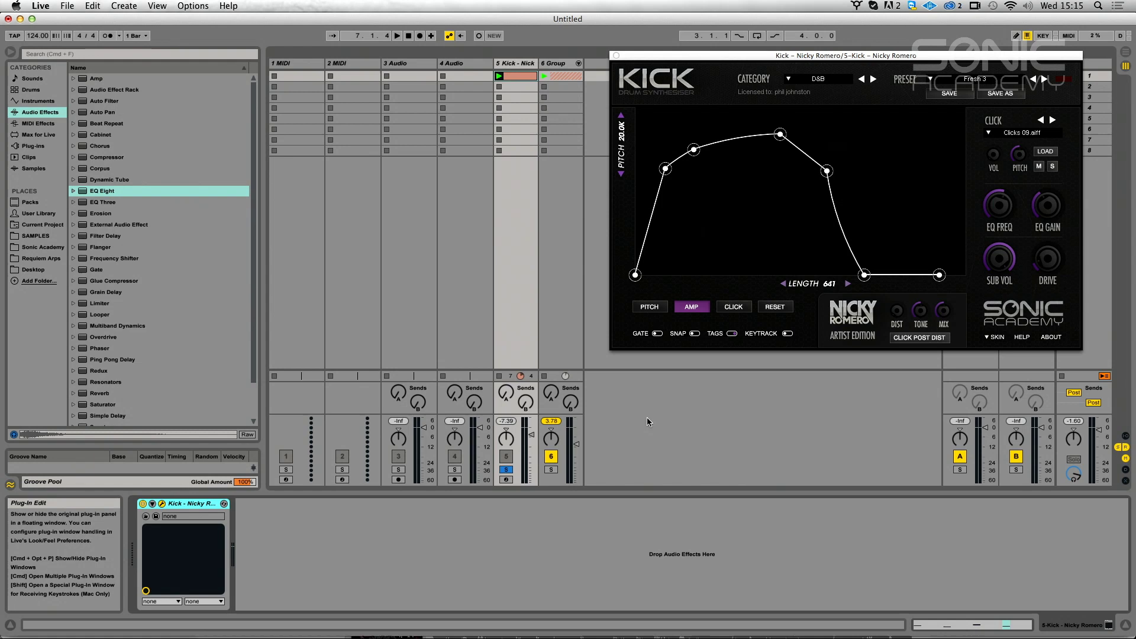
pyautogui.click(651, 307)
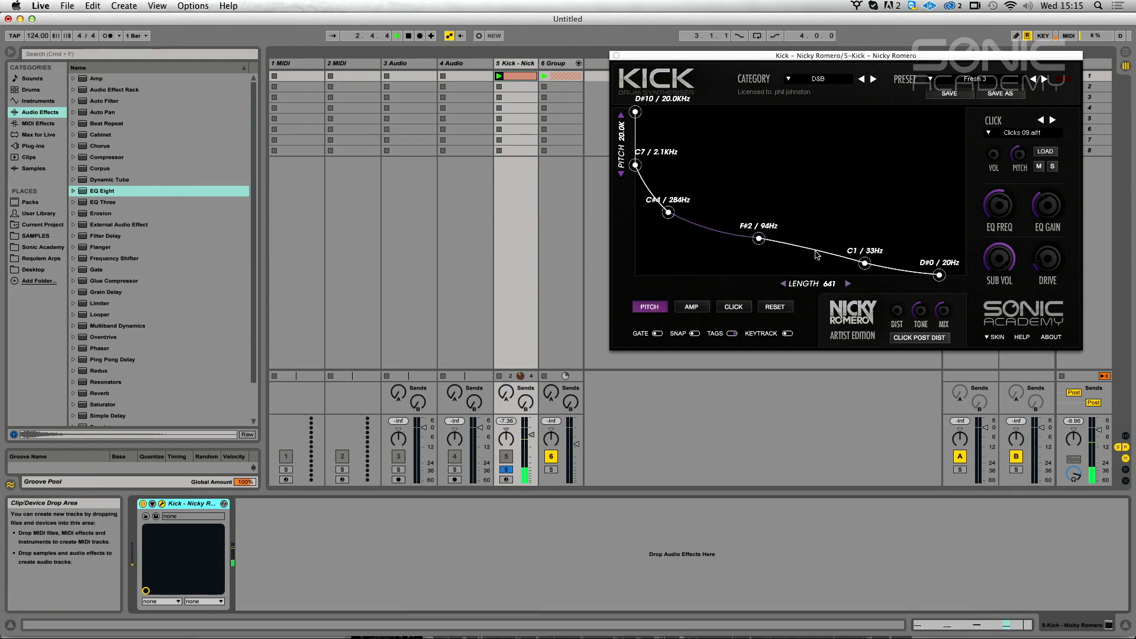
pyautogui.moveTo(759, 239); pyautogui.dragTo(757, 253)
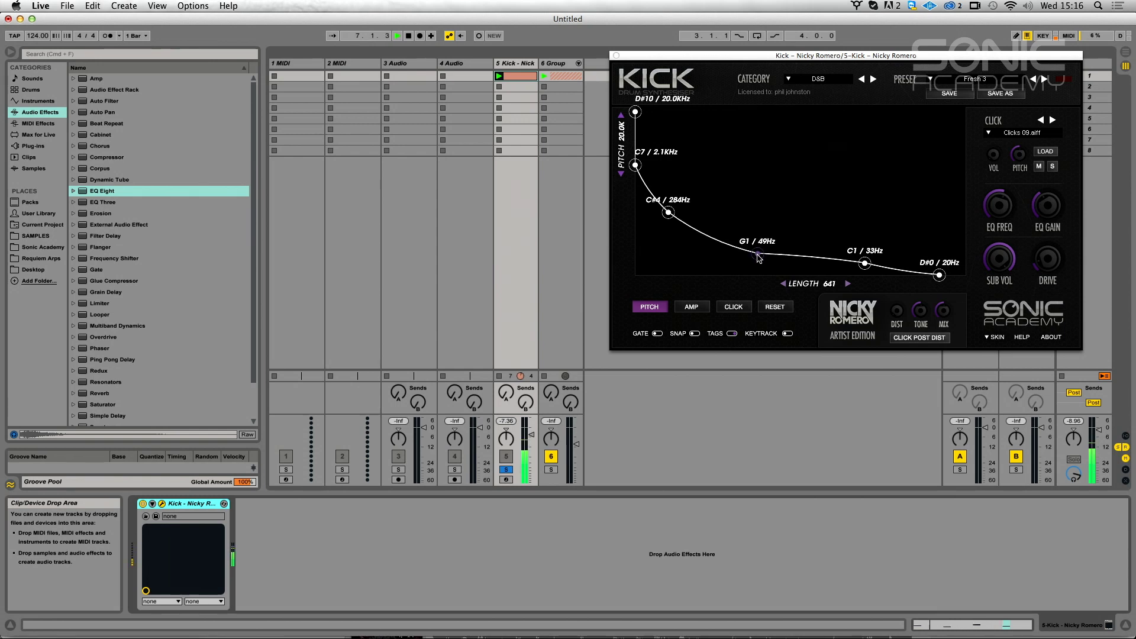
pyautogui.moveTo(868, 264); pyautogui.dragTo(868, 258)
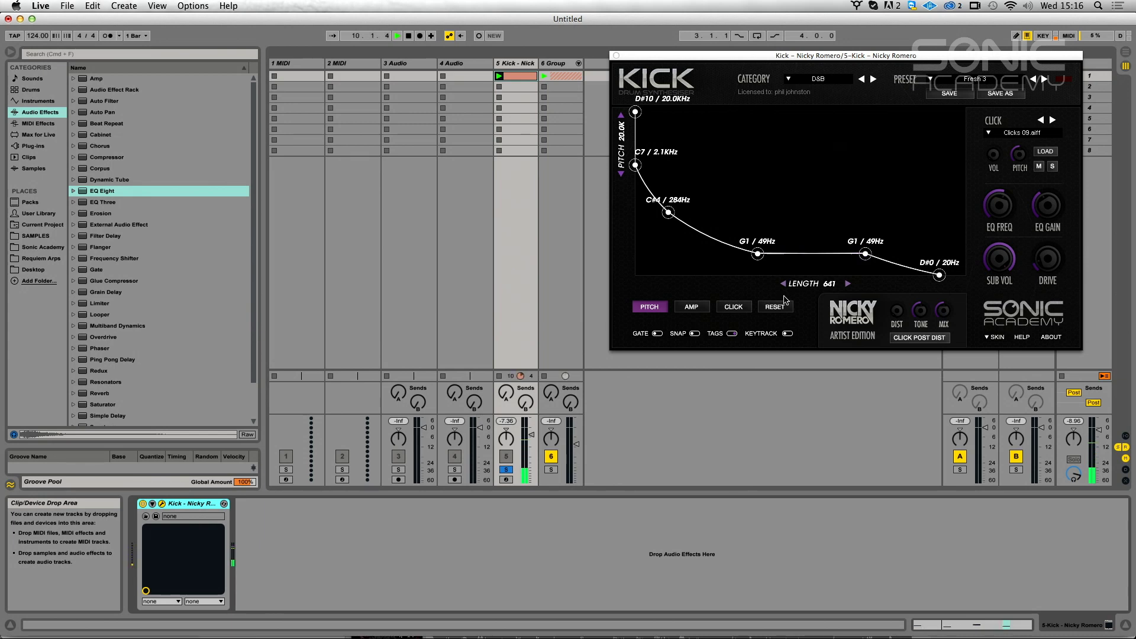
# Reshape the Kick's amp envelope peak and decay points.
pyautogui.click(700, 305)
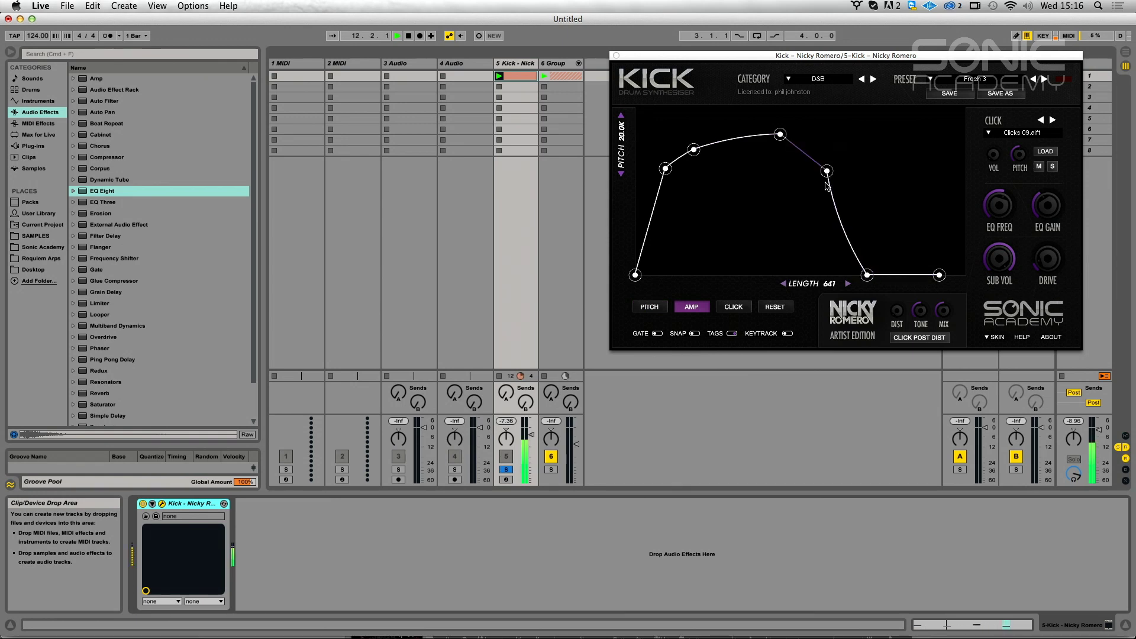
pyautogui.moveTo(827, 171); pyautogui.dragTo(770, 115)
pyautogui.moveTo(829, 153); pyautogui.dragTo(835, 142)
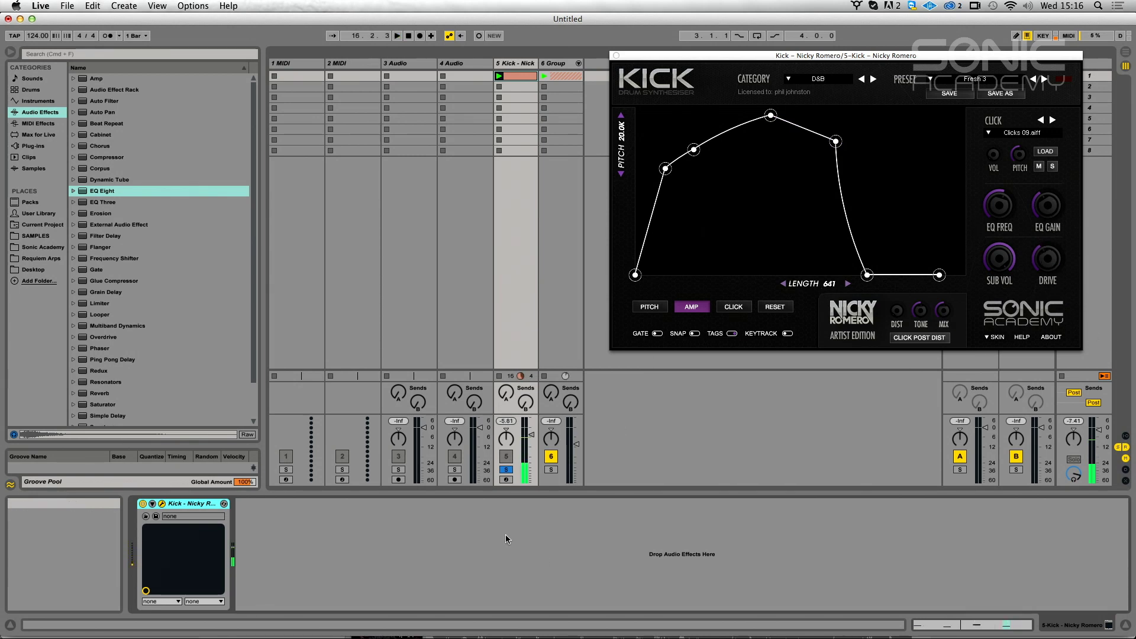
# Unsolo the kick, set the Kick length to 719, and unfold the drum group.
pyautogui.click(506, 469)
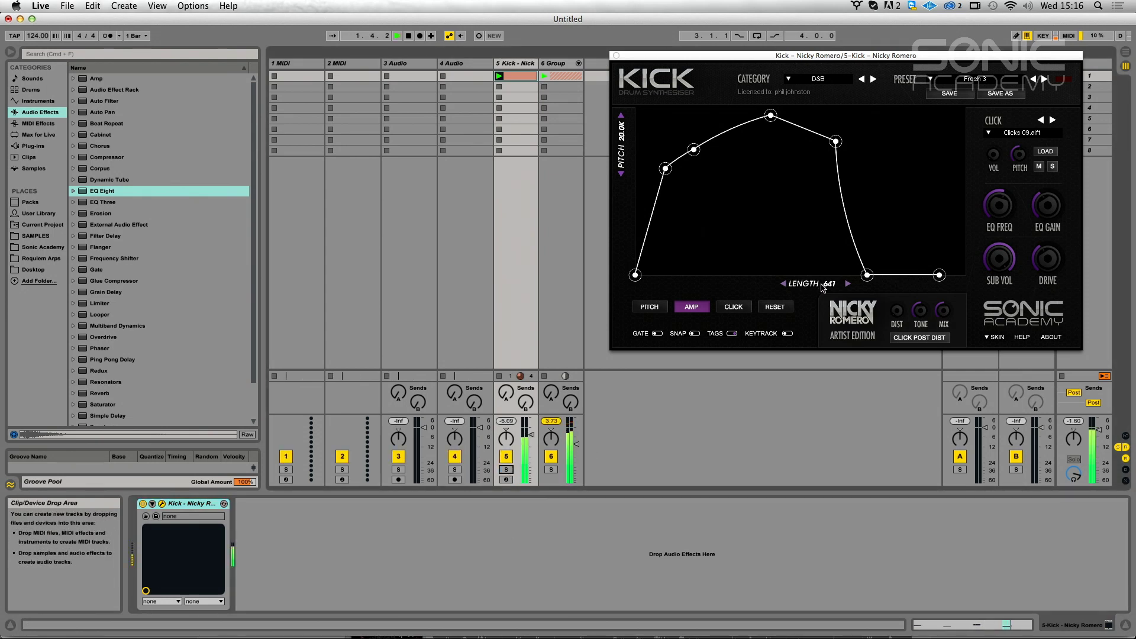
pyautogui.moveTo(822, 288); pyautogui.dragTo(921, 310)
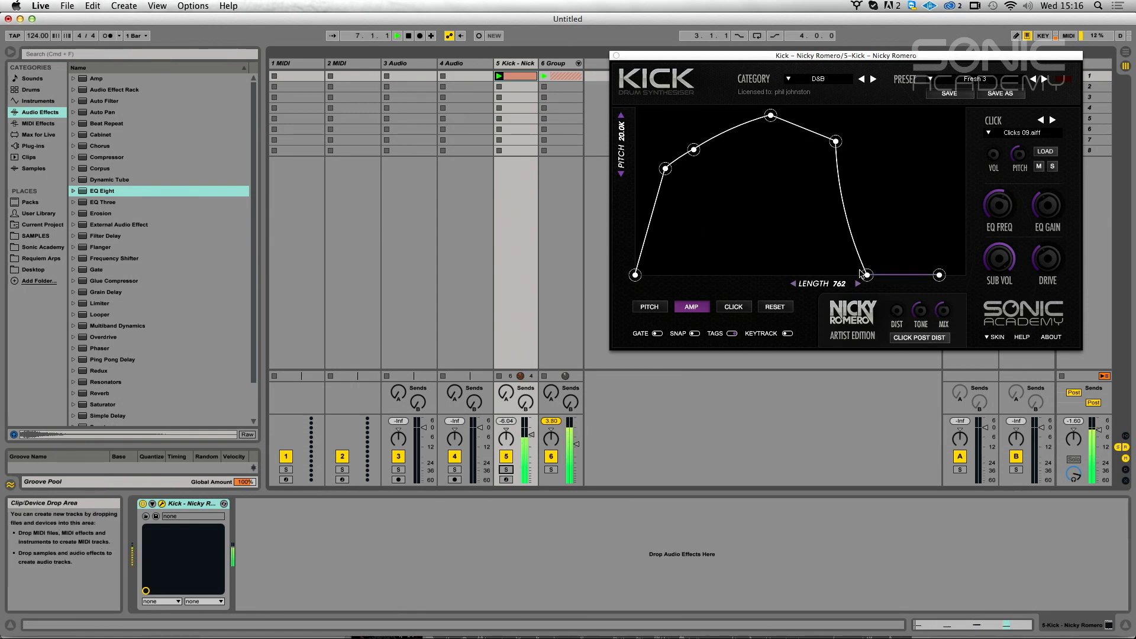
pyautogui.moveTo(839, 287); pyautogui.dragTo(808, 354)
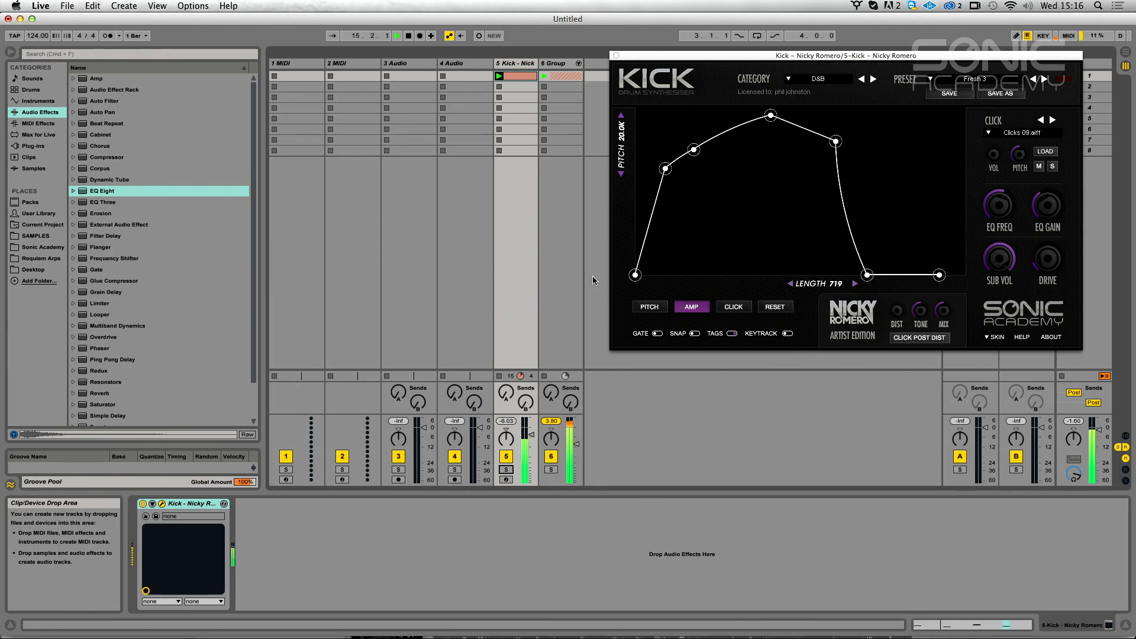
pyautogui.click(578, 63)
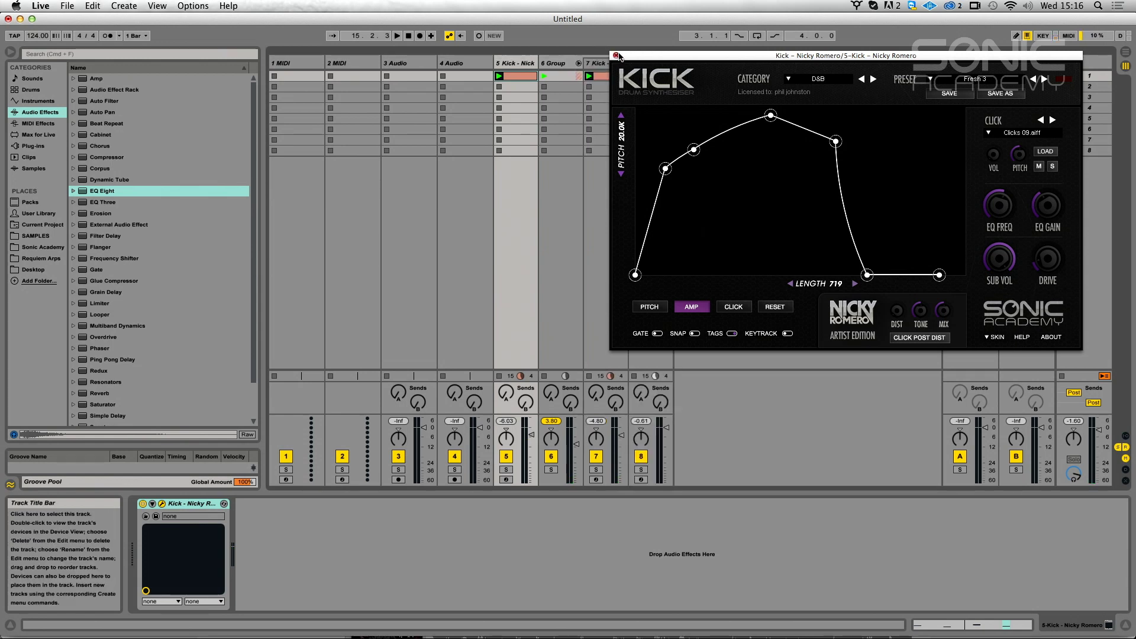
# Close the Kick window, turn down the UD MRH chain, and set the UD Prog chain to -8.
pyautogui.click(616, 55)
pyautogui.click(669, 63)
pyautogui.press('space')
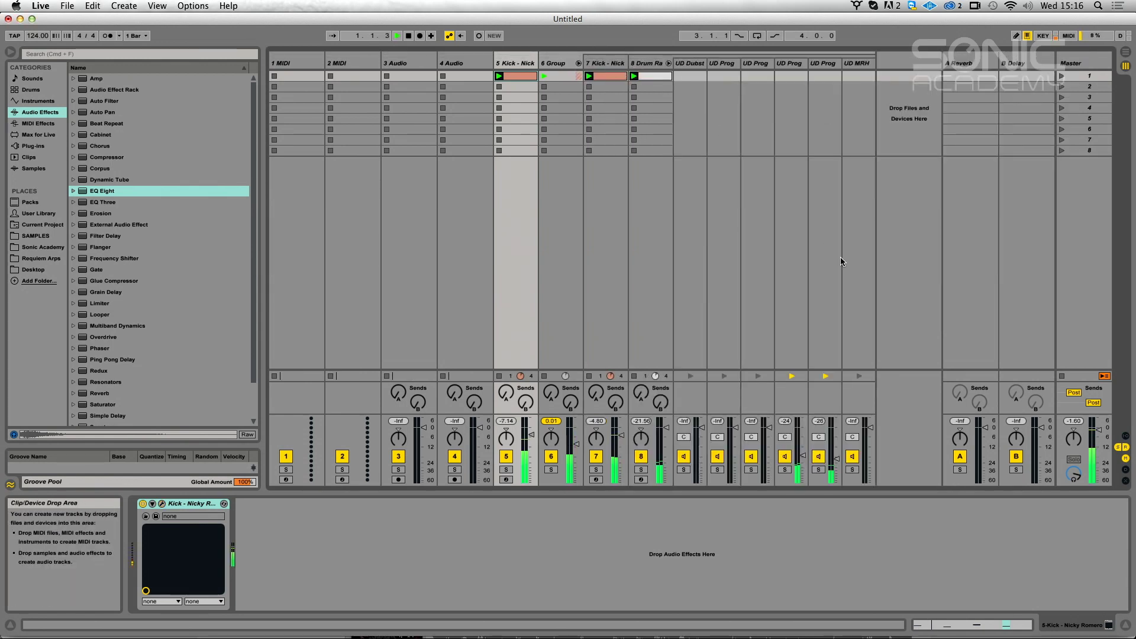
pyautogui.click(766, 437)
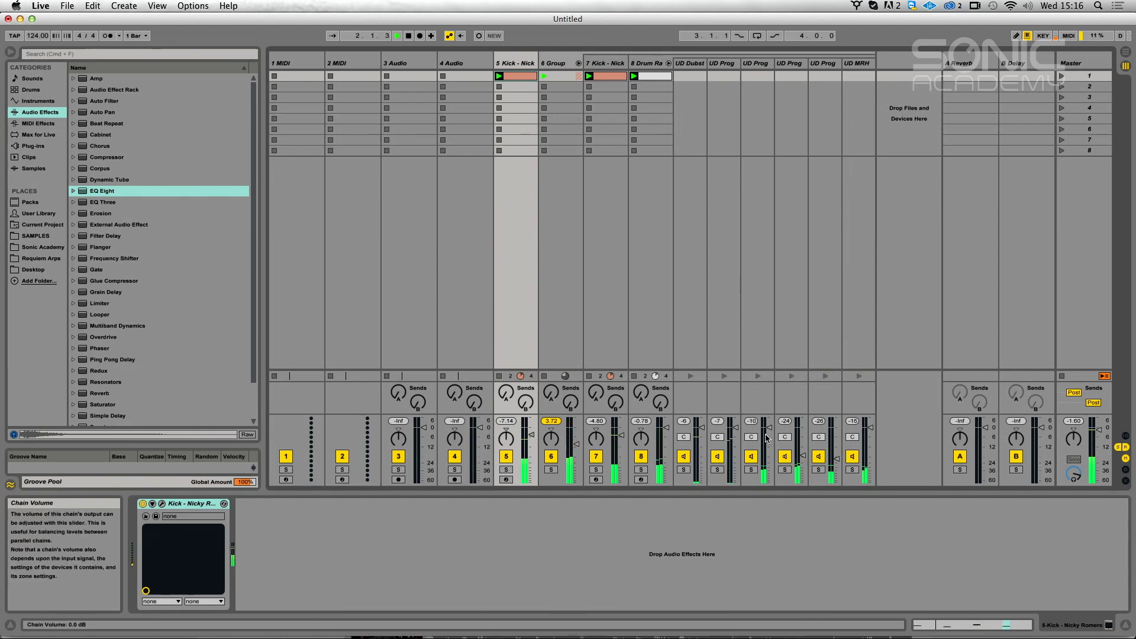
pyautogui.moveTo(867, 435); pyautogui.dragTo(870, 441)
pyautogui.click(769, 435)
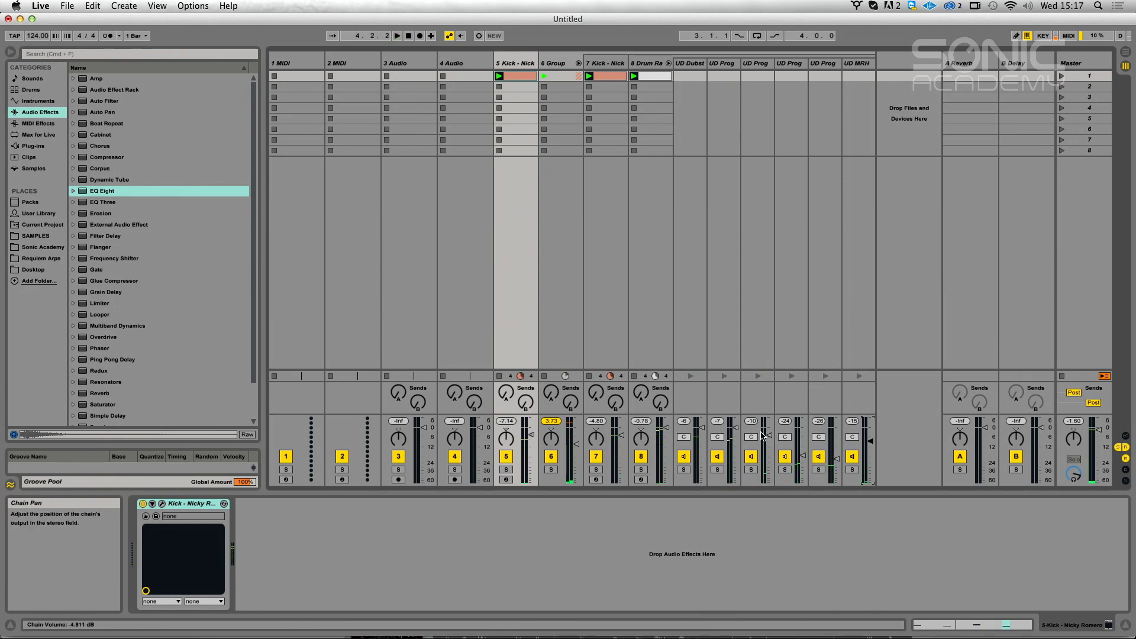
pyautogui.moveTo(769, 435); pyautogui.dragTo(767, 426)
pyautogui.press('space')
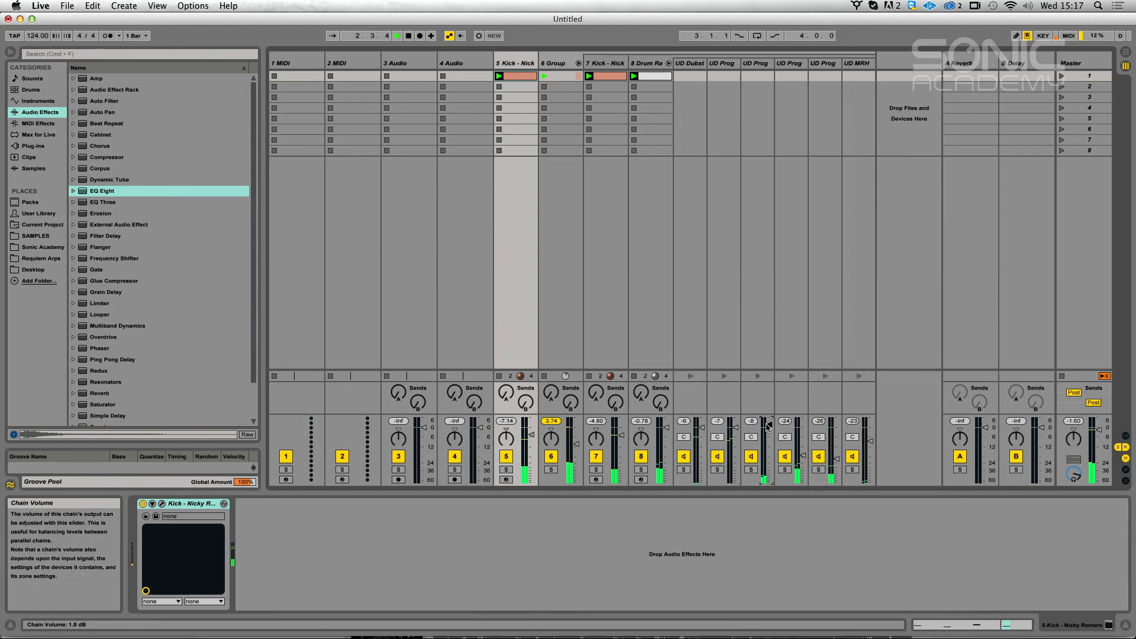
pyautogui.click(644, 64)
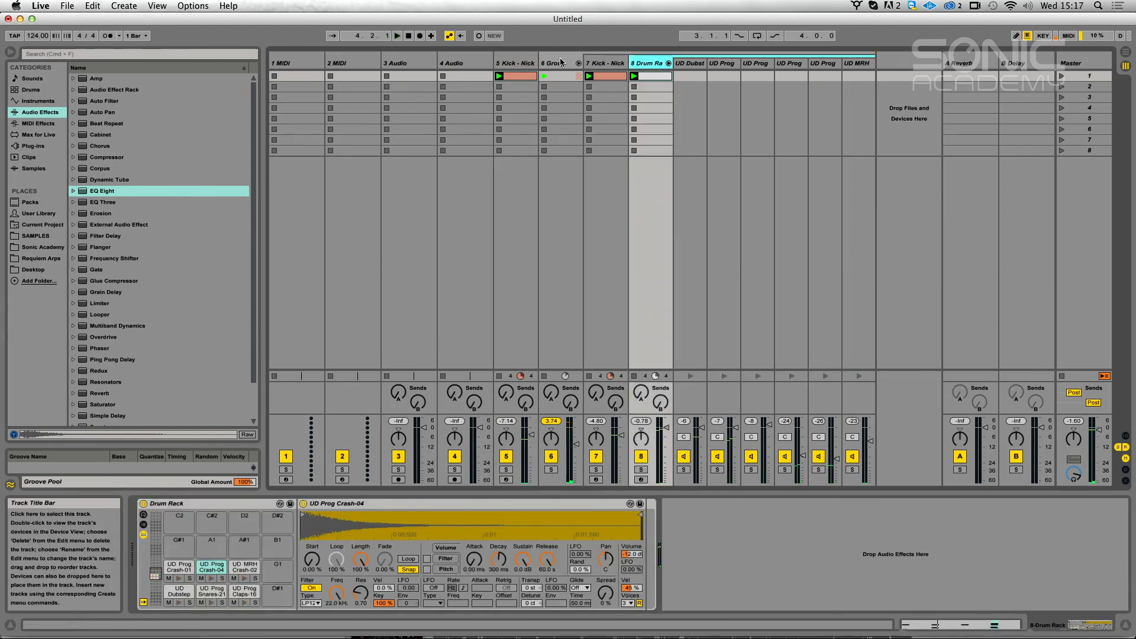
# Open the group's ValhallaRoom, raise its mix to 6.5 %, close it, and fold the group.
pyautogui.click(560, 62)
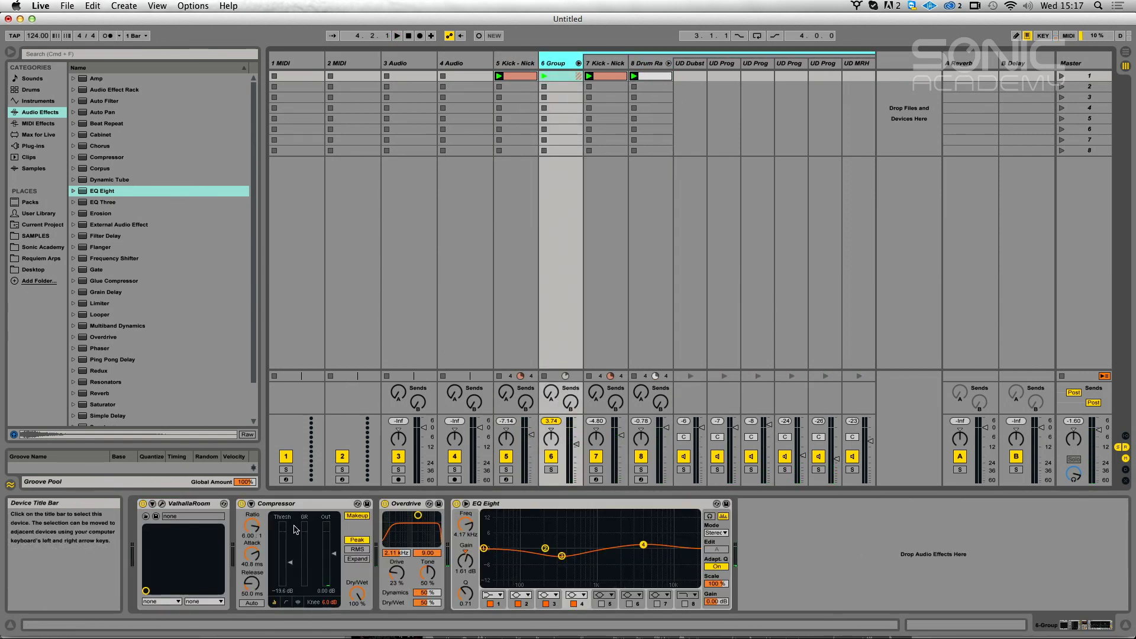
pyautogui.click(161, 504)
pyautogui.press('space')
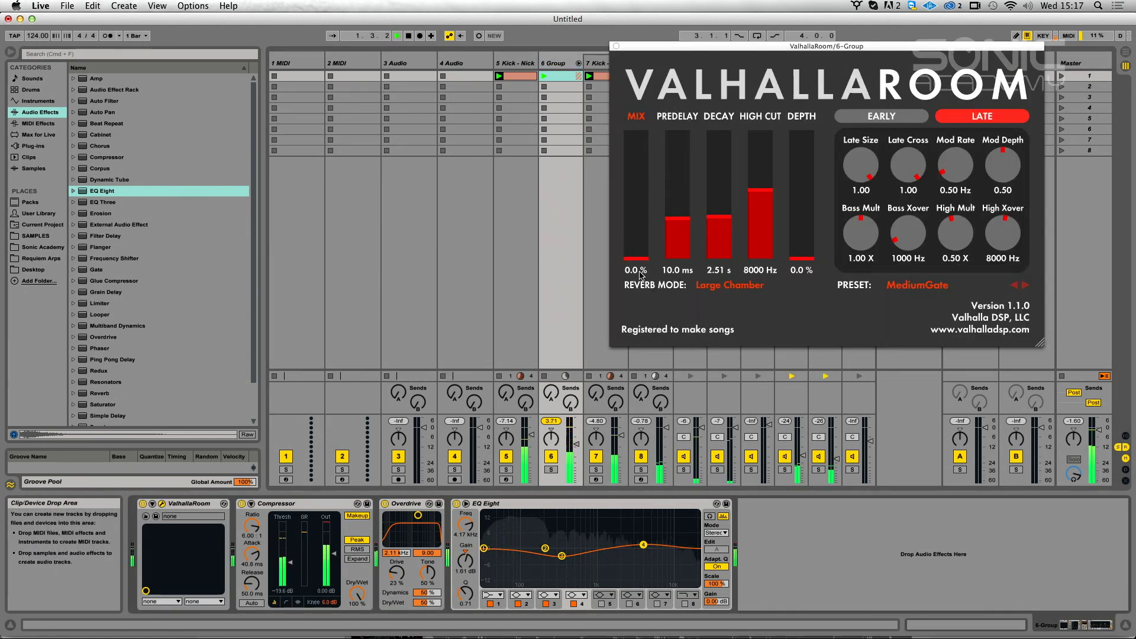
pyautogui.moveTo(649, 261); pyautogui.dragTo(653, 250)
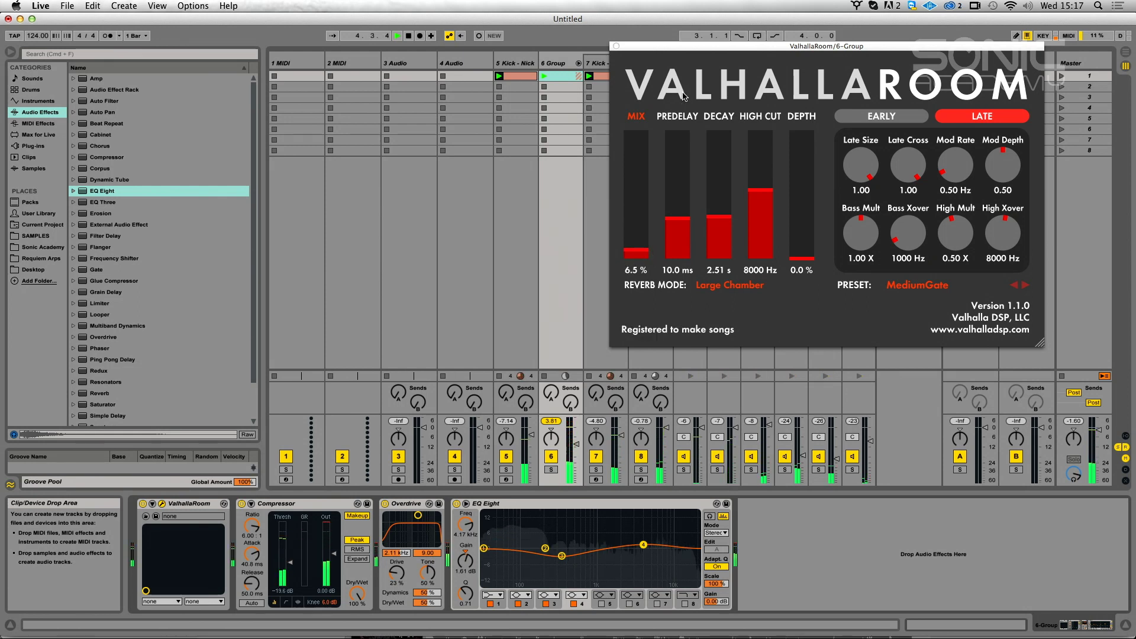
pyautogui.click(616, 46)
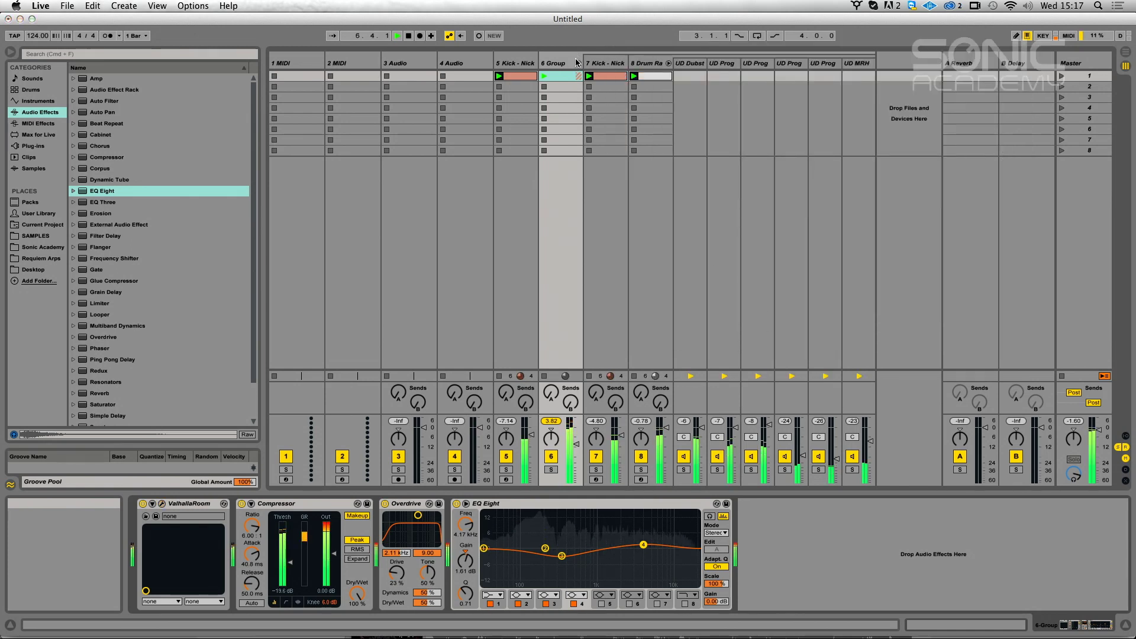
pyautogui.click(577, 62)
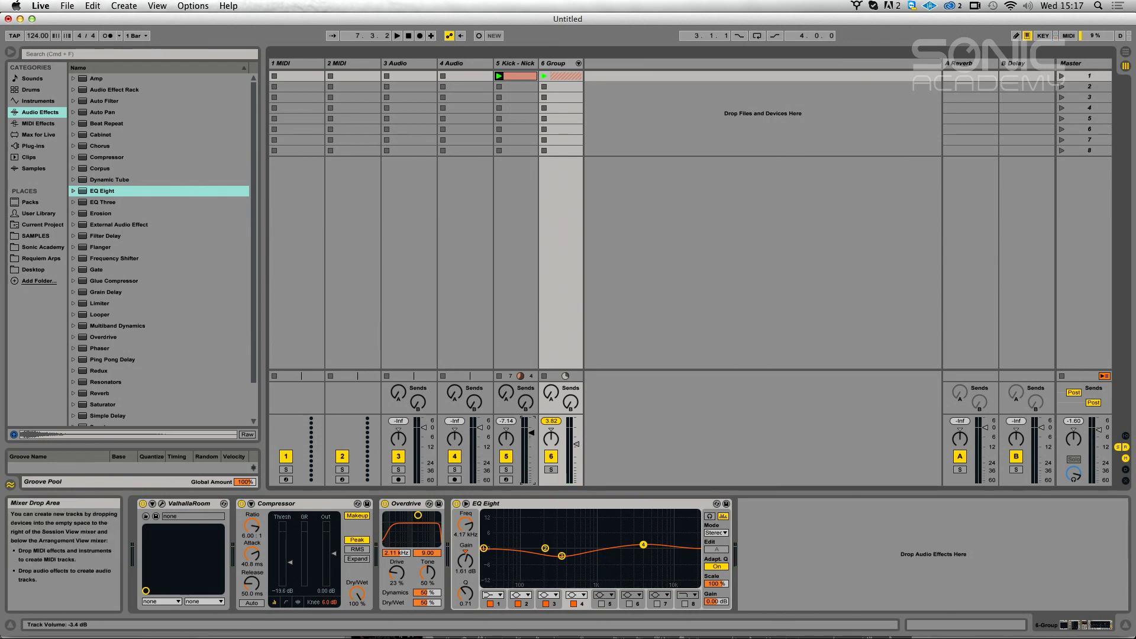
# Start playback to hear the folded drum group with its 6.5% reverb mix.
pyautogui.press('space')
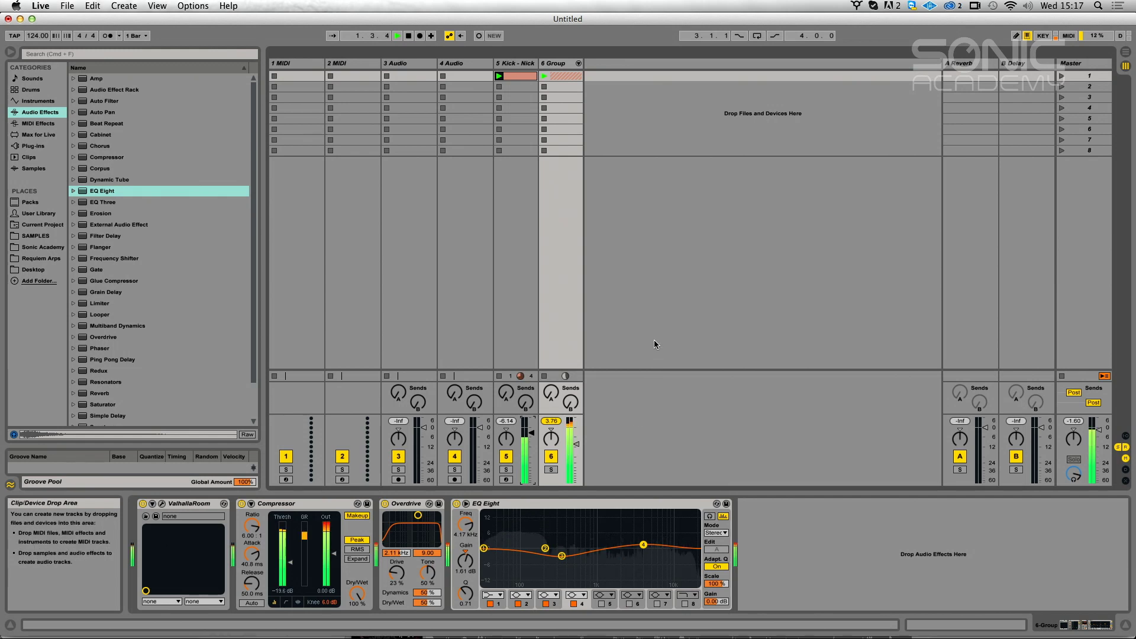